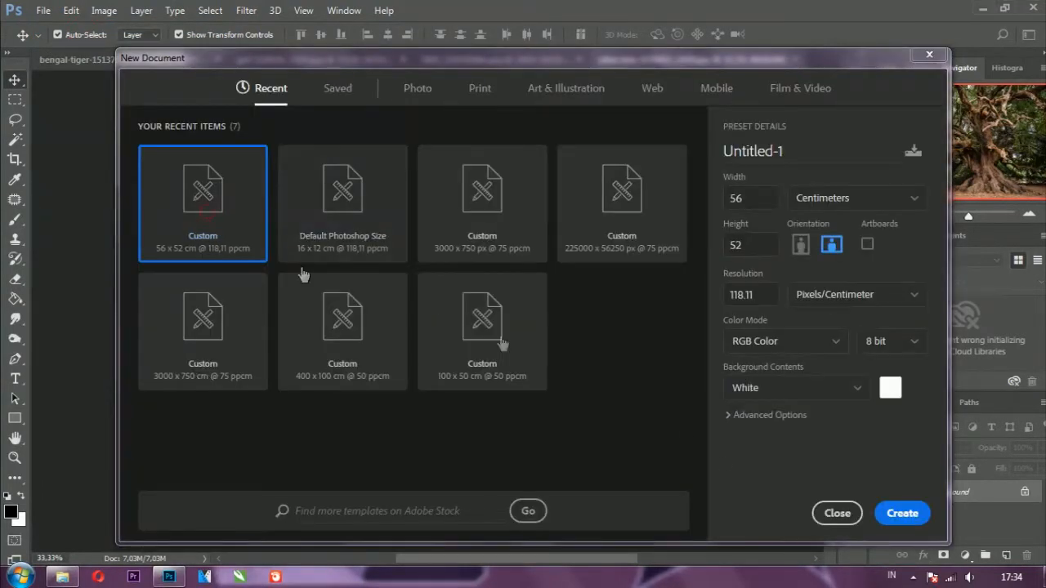
Create a new 56 x 52 cm RGB document with a white background at 118.11 pixels per centimetre.
click(901, 515)
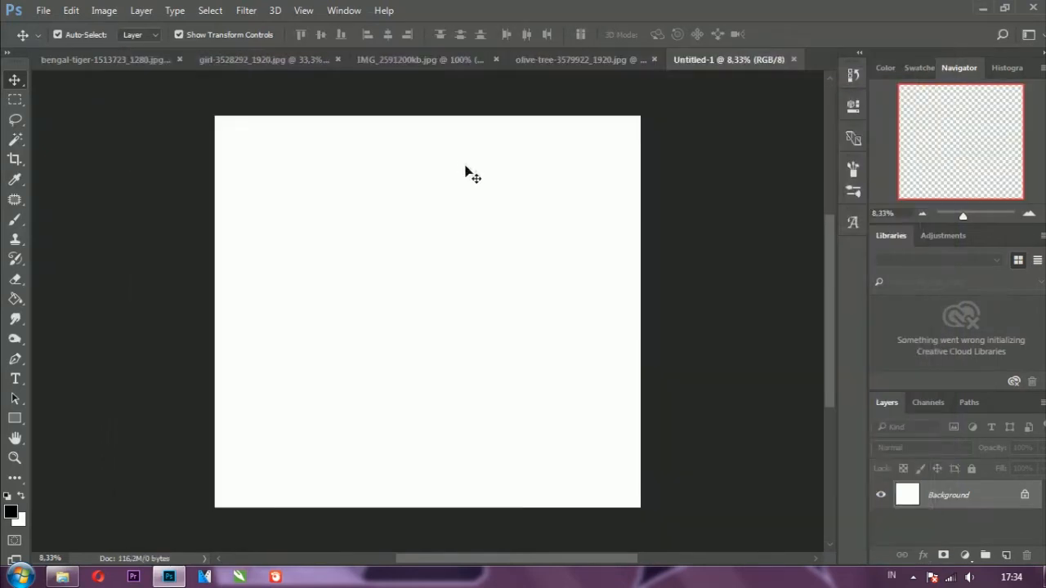
Convert the locked background of the olive-tree image into an editable layer.
click(557, 60)
click(433, 60)
click(582, 60)
drag(590, 219, 586, 159)
click(631, 263)
double_click(981, 498)
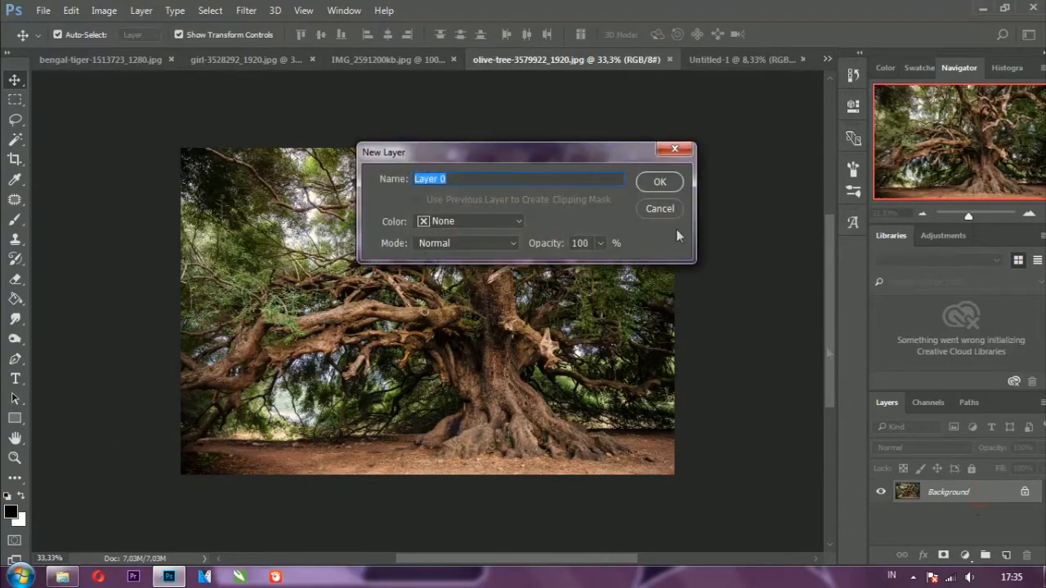
click(666, 180)
key(ctrl+t)
drag(662, 104, 523, 338)
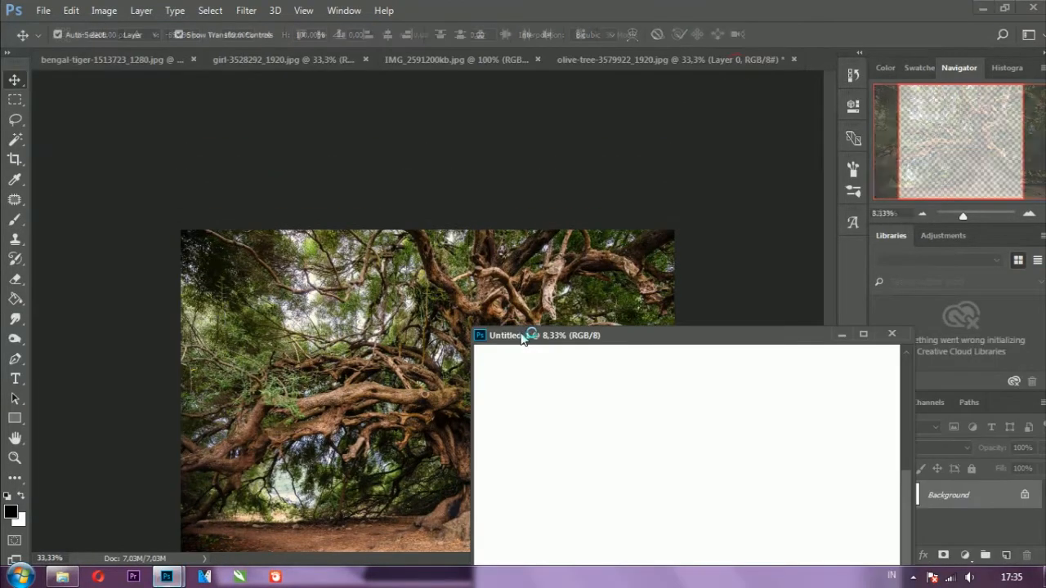
drag(749, 339, 778, 57)
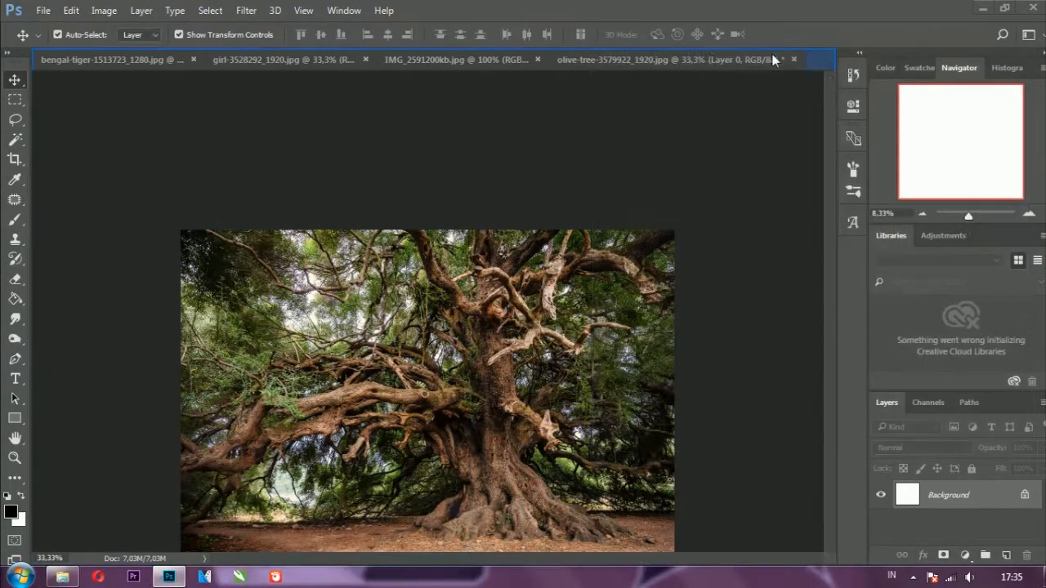
Copy the olive tree image into Untitled-1 and stretch it across the canvas width, leaving a strip of the canvas uncovered below.
click(578, 63)
drag(455, 364, 598, 175)
drag(526, 211, 215, 411)
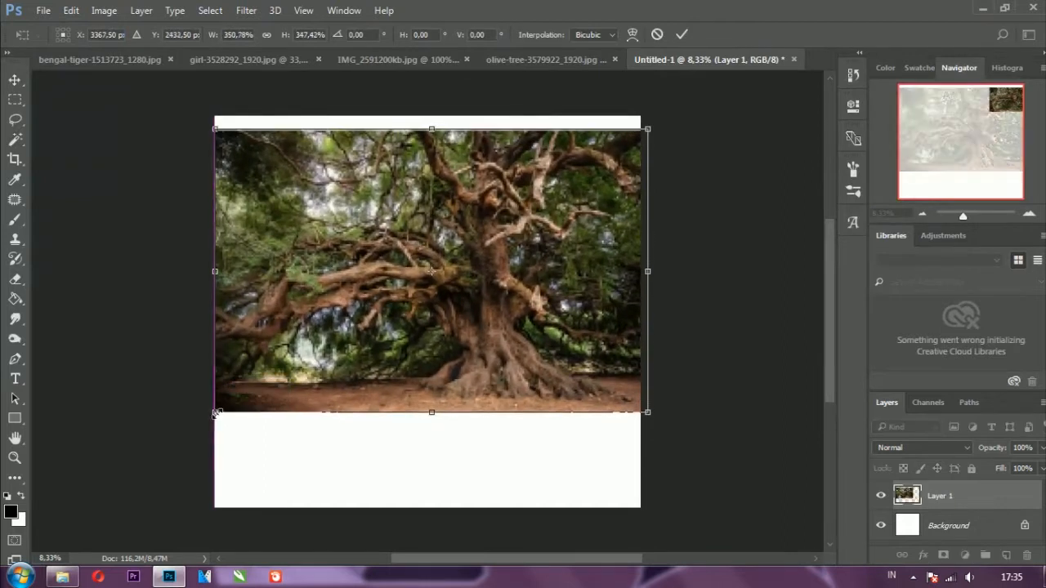
drag(441, 128, 442, 106)
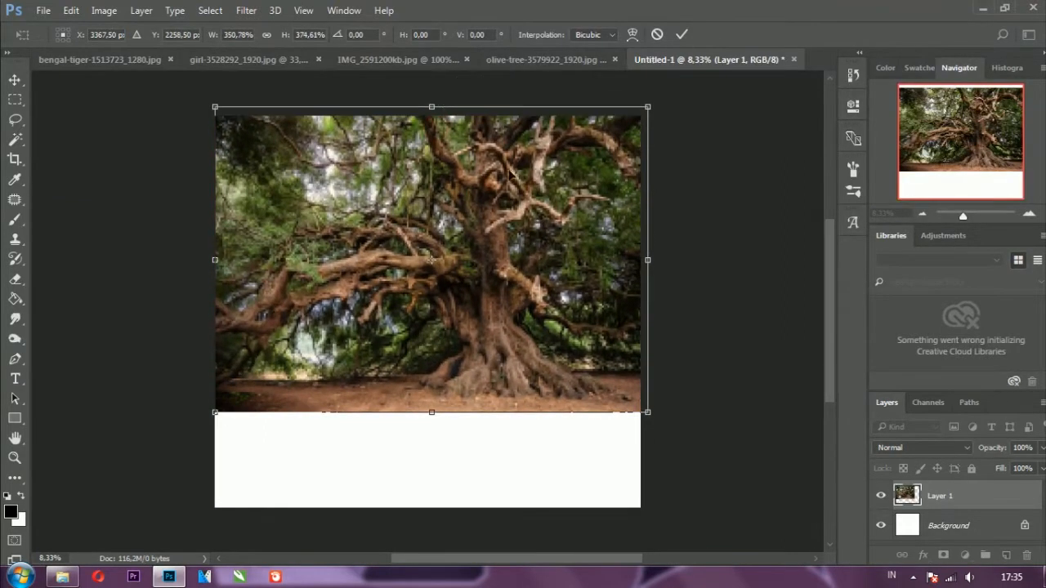
drag(647, 261, 640, 262)
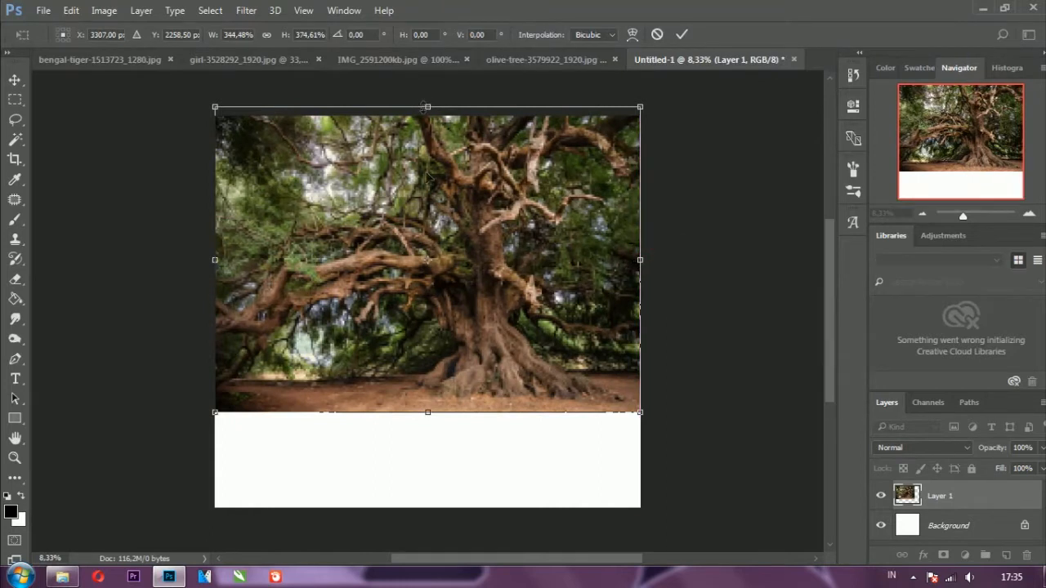
drag(425, 414, 428, 399)
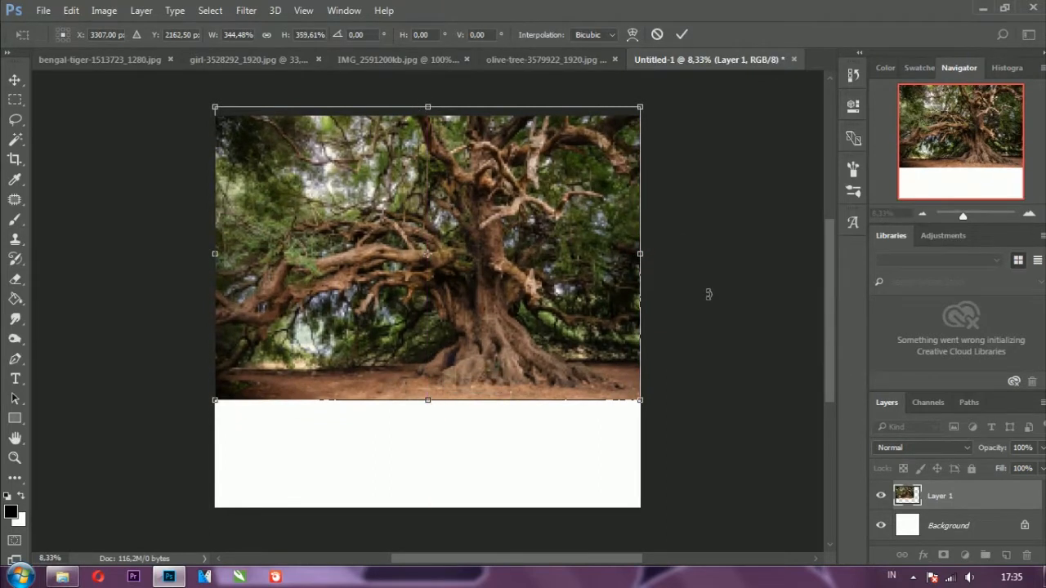
key(Return)
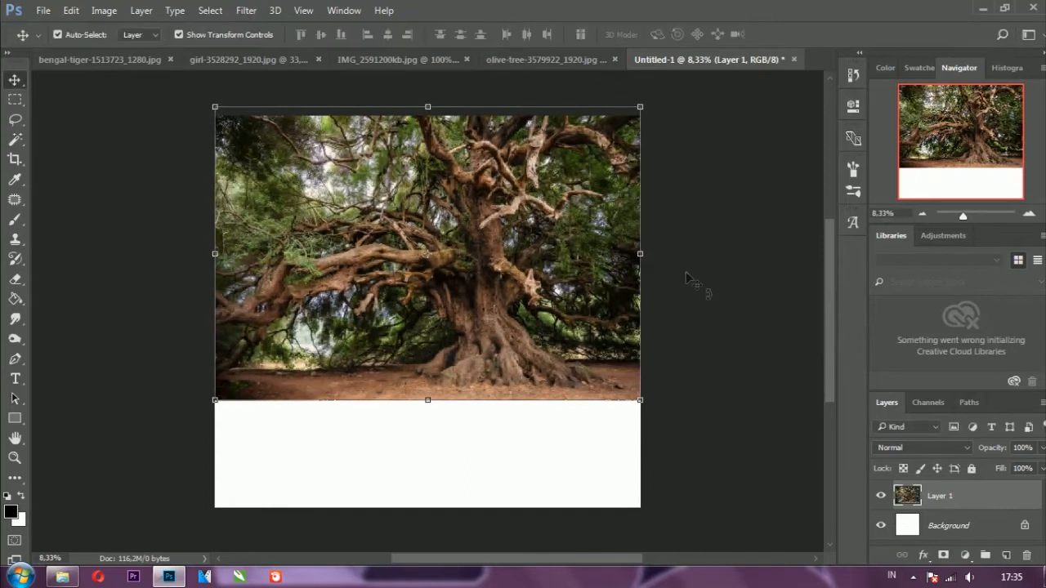
Convert the background of the IMG_2591200kb park photo into an editable layer and copy it into Untitled-1.
click(538, 62)
click(409, 61)
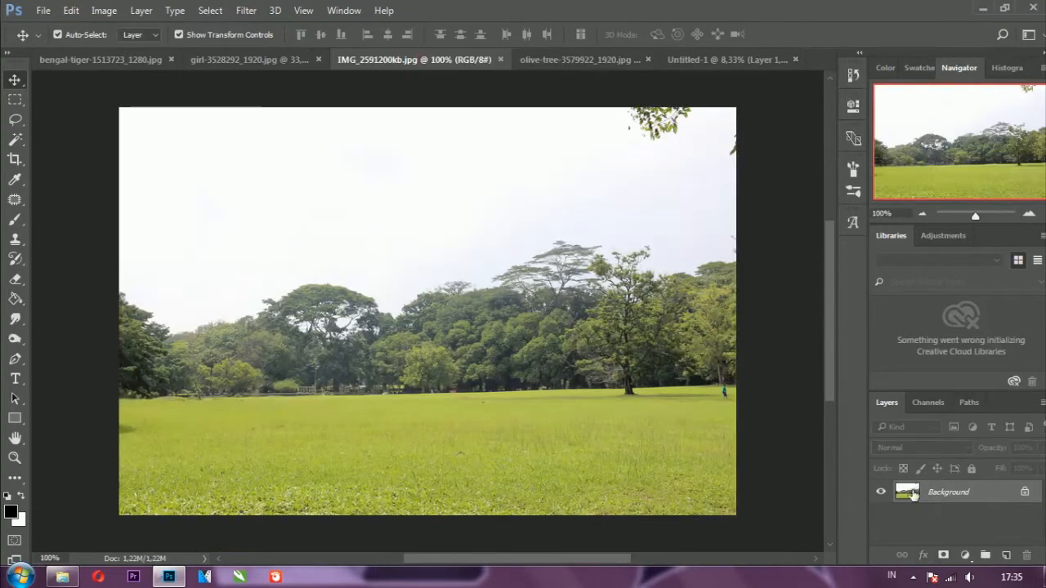
double_click(913, 493)
click(659, 178)
drag(437, 321, 605, 233)
Position and stretch the park photo so that it covers the whole canvas.
key(ctrl+t)
drag(226, 368, 214, 368)
drag(600, 241, 500, 510)
key(Return)
key(ctrl+t)
drag(218, 427, 203, 427)
drag(500, 349, 649, 267)
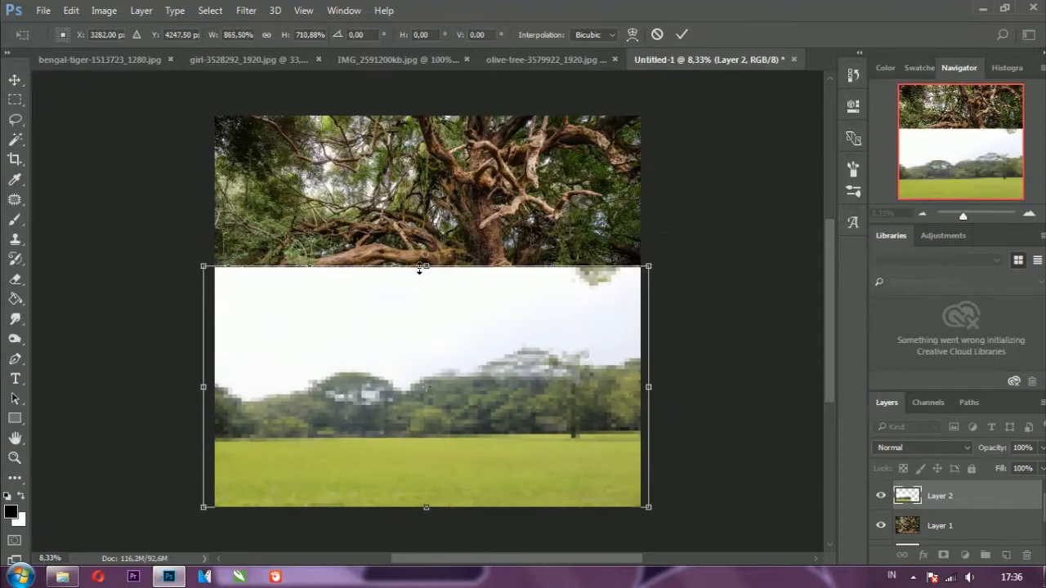
drag(425, 267, 426, 96)
key(Return)
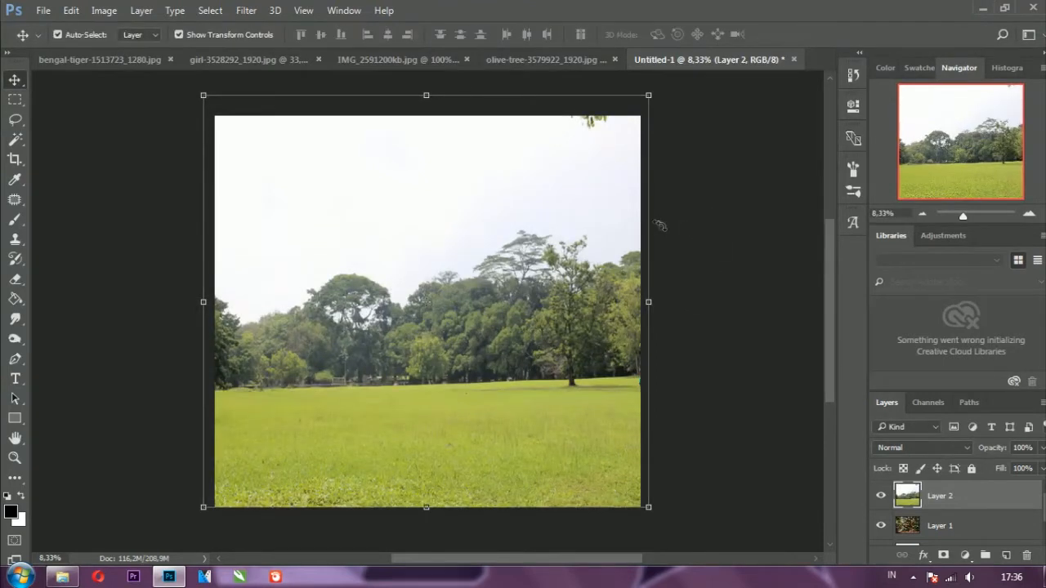
Move the olive tree layer above the park photo layer.
click(800, 443)
click(903, 528)
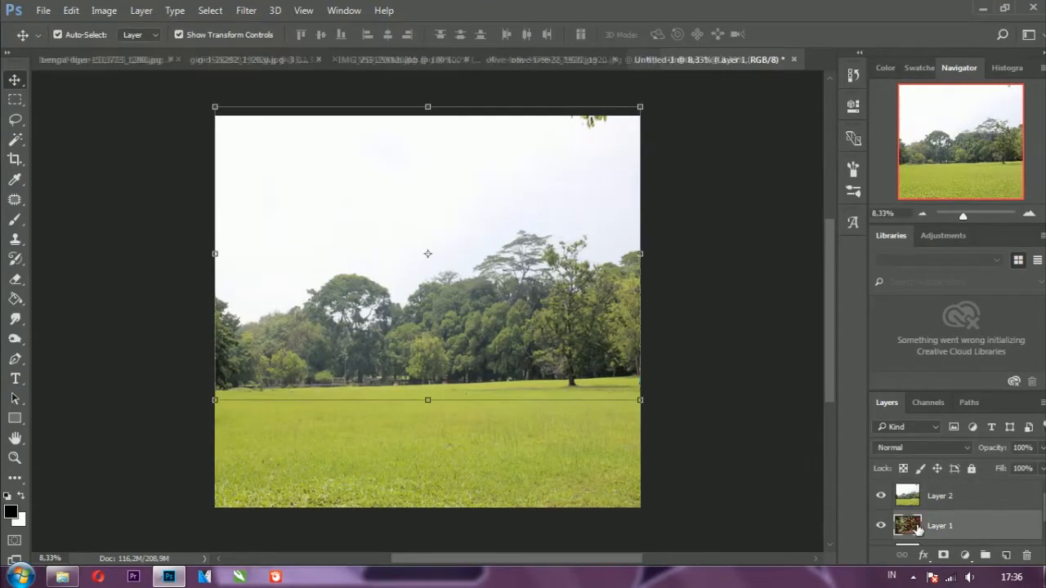
drag(910, 494, 907, 492)
click(669, 415)
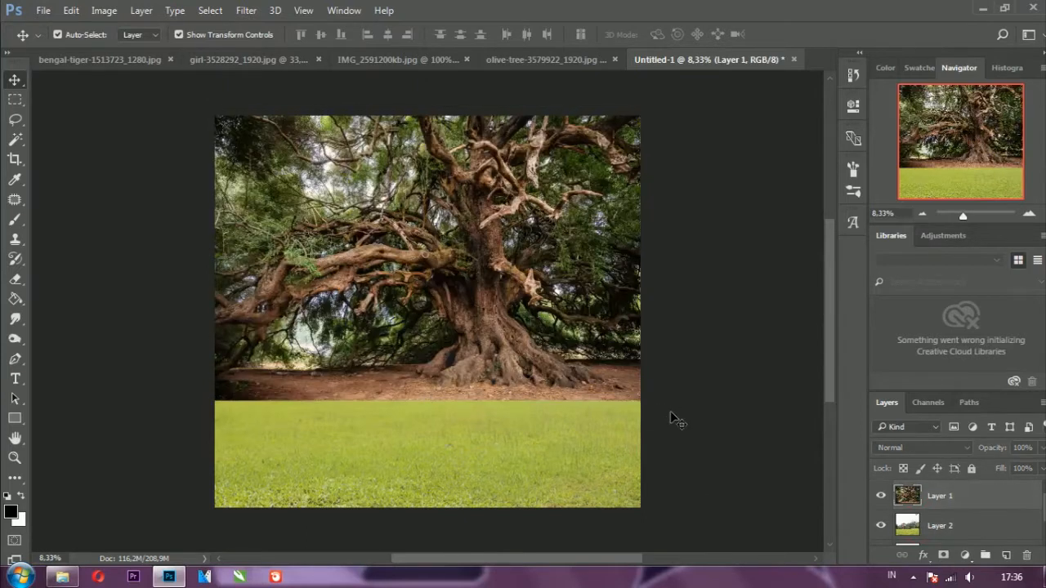
Erase the bare ground along the tree layer's lower edge with a soft 900 px eraser to blend it into the grass, and reduce the eraser to 400 px.
click(15, 279)
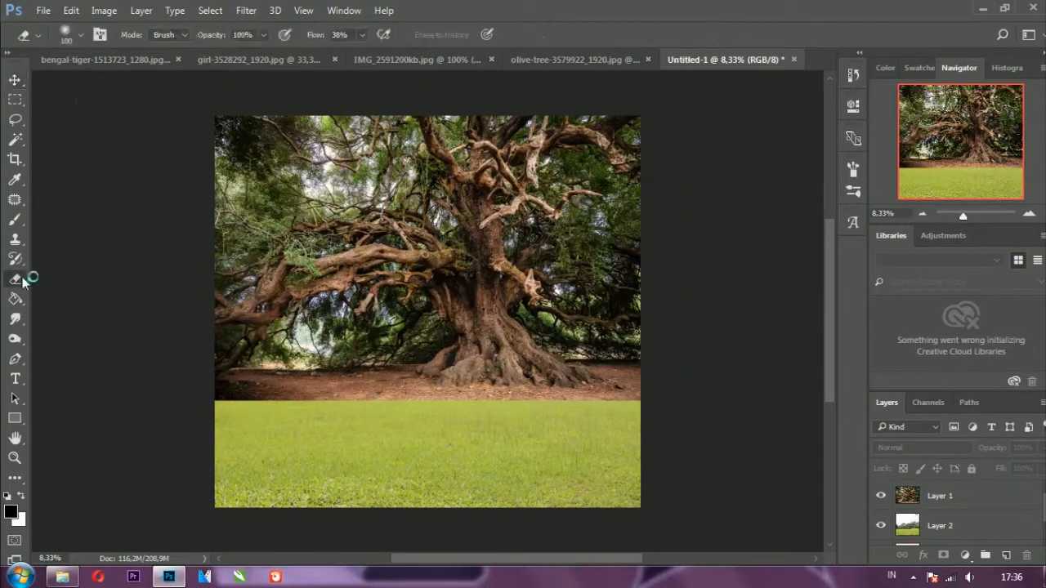
click(912, 501)
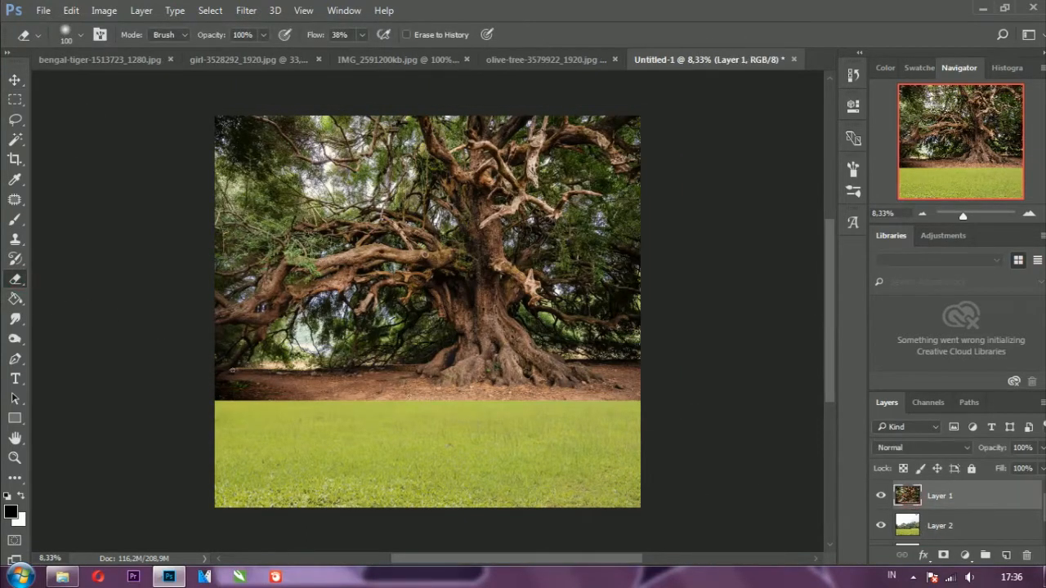
key(bracketleft)
mouse_move(222, 390)
mouse_down()
mouse_move(315, 384)
mouse_move(417, 404)
mouse_move(659, 390)
mouse_move(540, 417)
mouse_up()
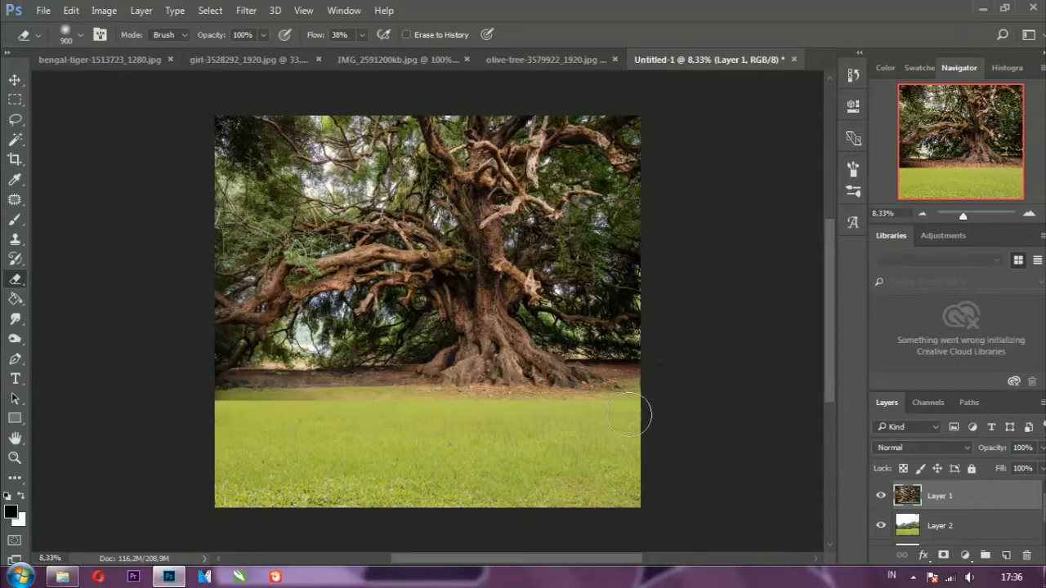
mouse_move(326, 419)
mouse_down()
mouse_move(218, 408)
mouse_move(244, 425)
mouse_up()
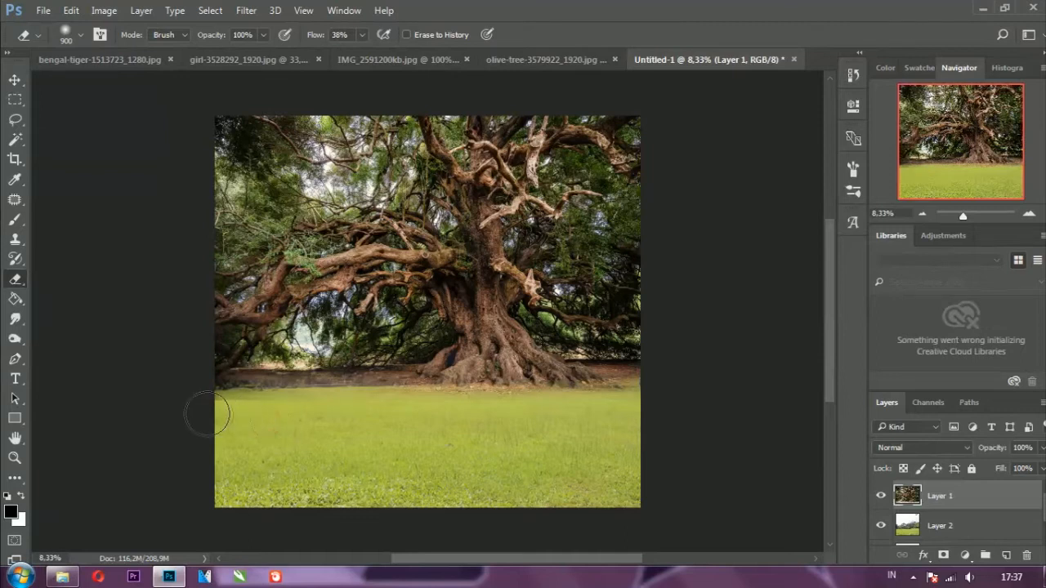
mouse_move(349, 398)
mouse_down()
mouse_move(378, 402)
mouse_move(286, 405)
mouse_move(315, 406)
mouse_up()
key(bracketleft)
key(bracketleft)
key(bracketleft)
key(bracketleft)
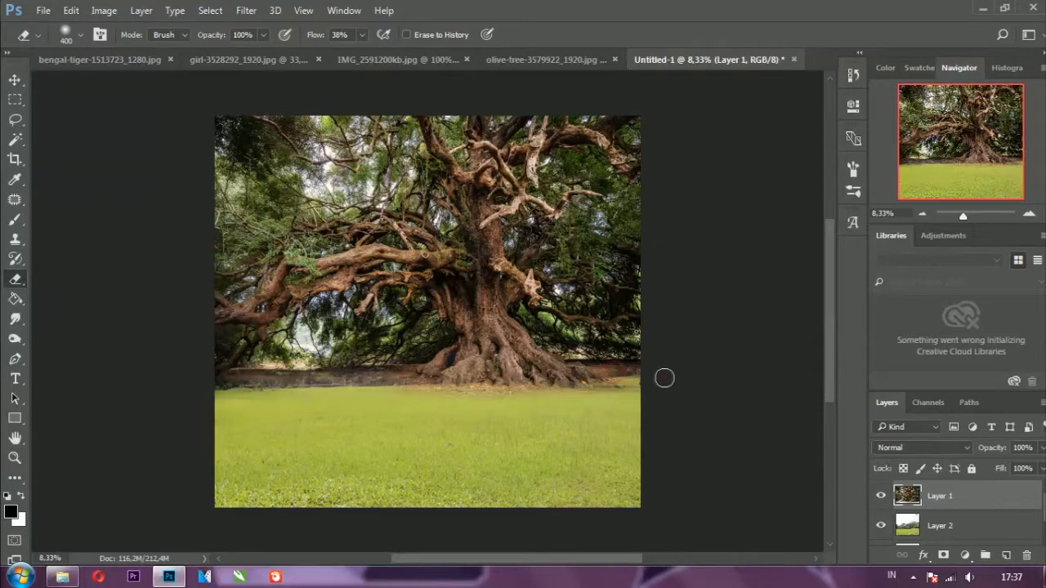
Stretch the park photo layer upwards to about 110% of its height and apply the transformation.
click(909, 533)
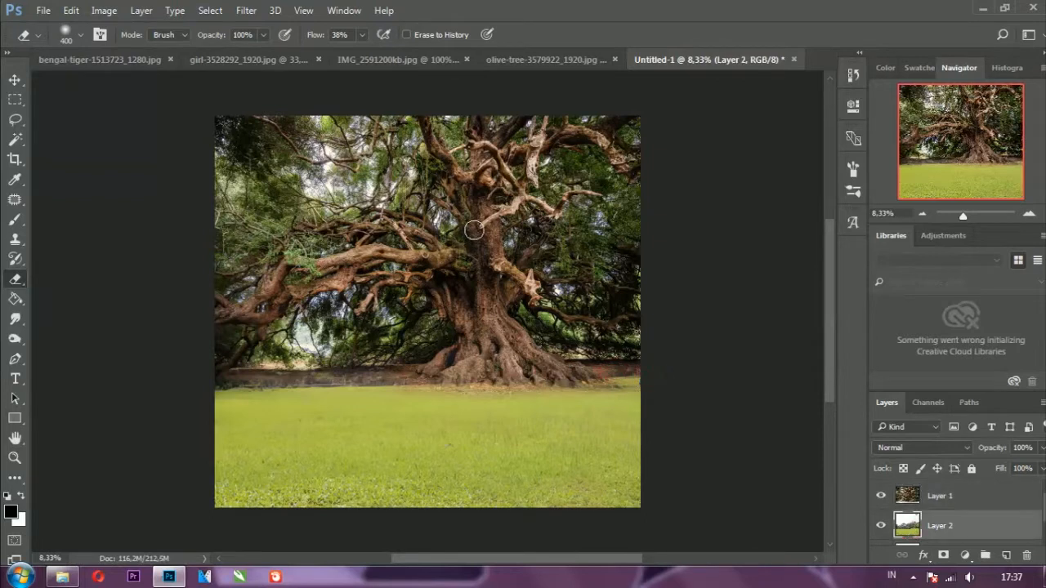
key(ctrl+t)
drag(428, 87, 442, 71)
click(15, 80)
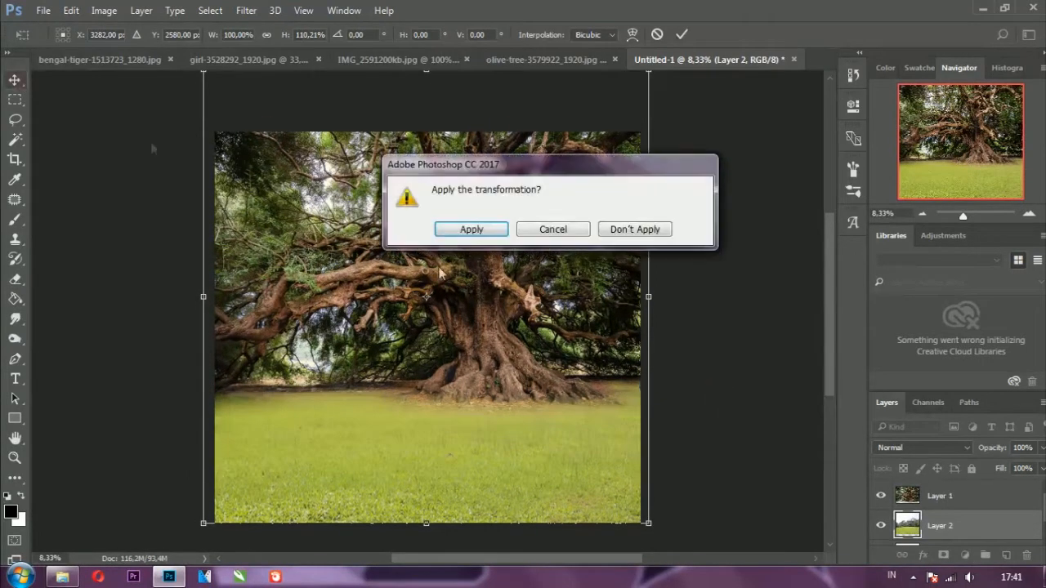
click(469, 229)
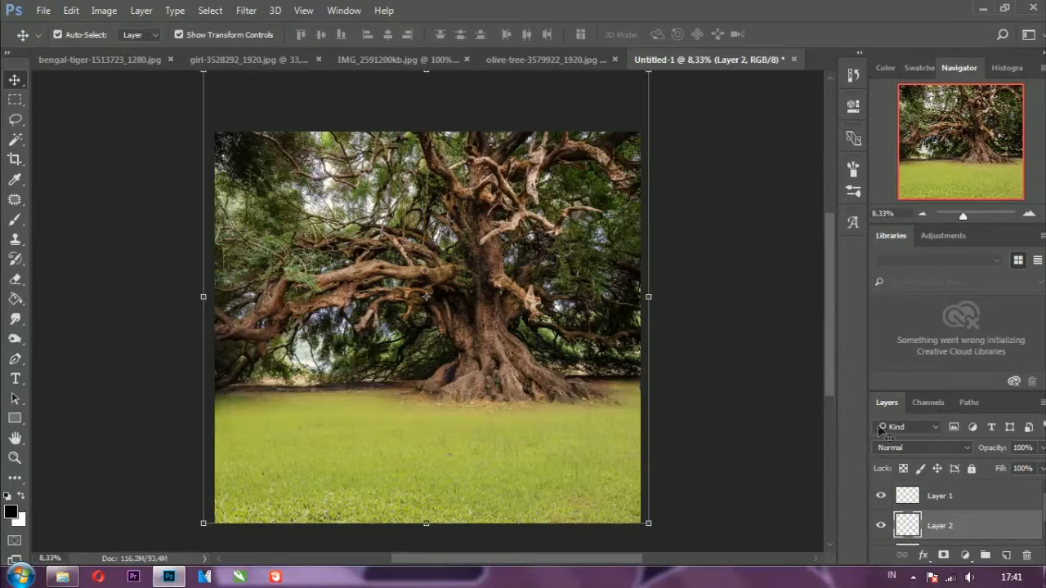
Start a Pen tool path in the bengal-tiger image at the top of the head, beside the base of the right-hand ear.
click(373, 60)
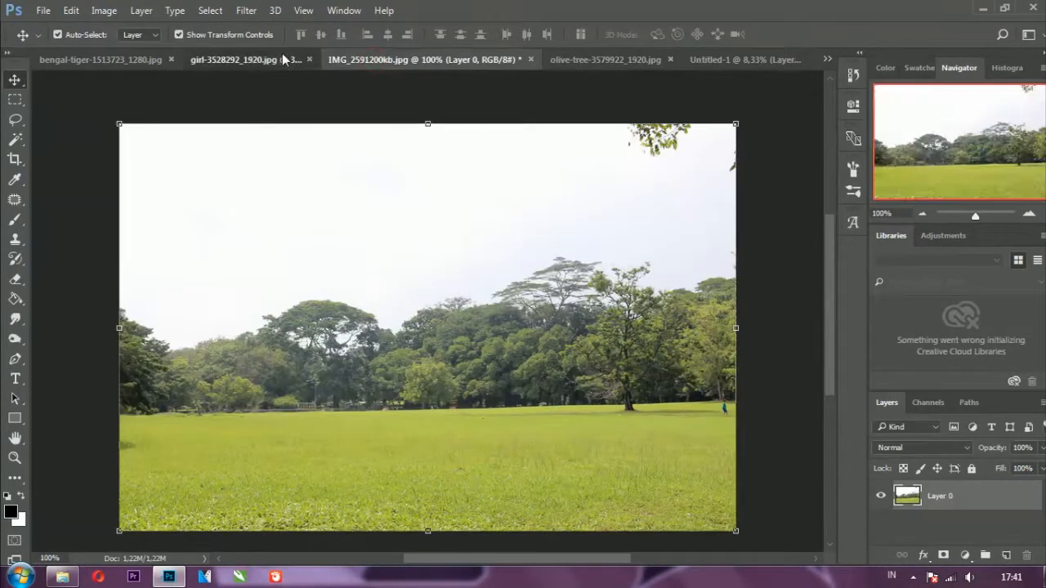
click(325, 60)
click(148, 64)
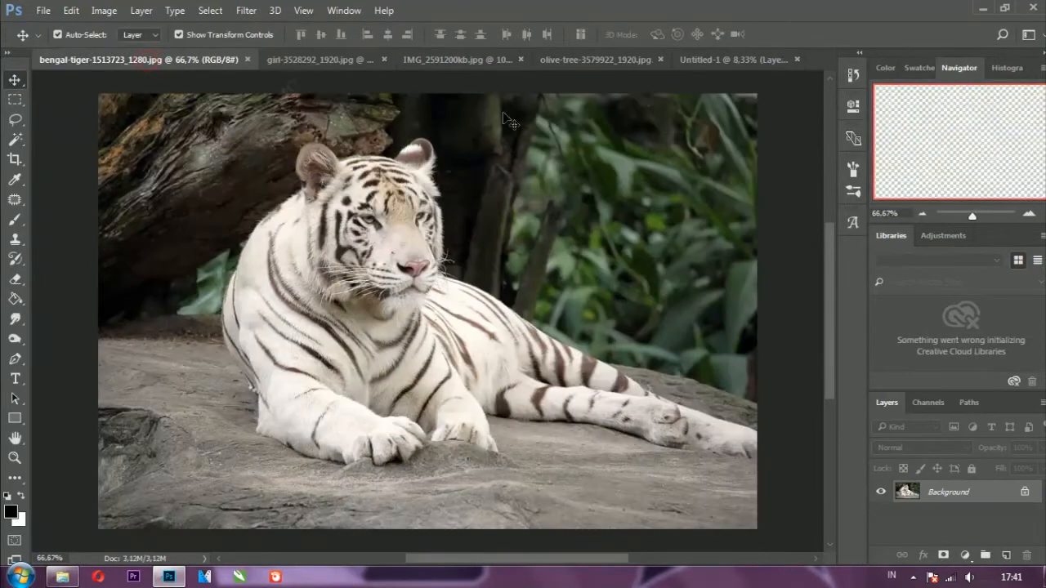
scroll(294, 324, up, 2)
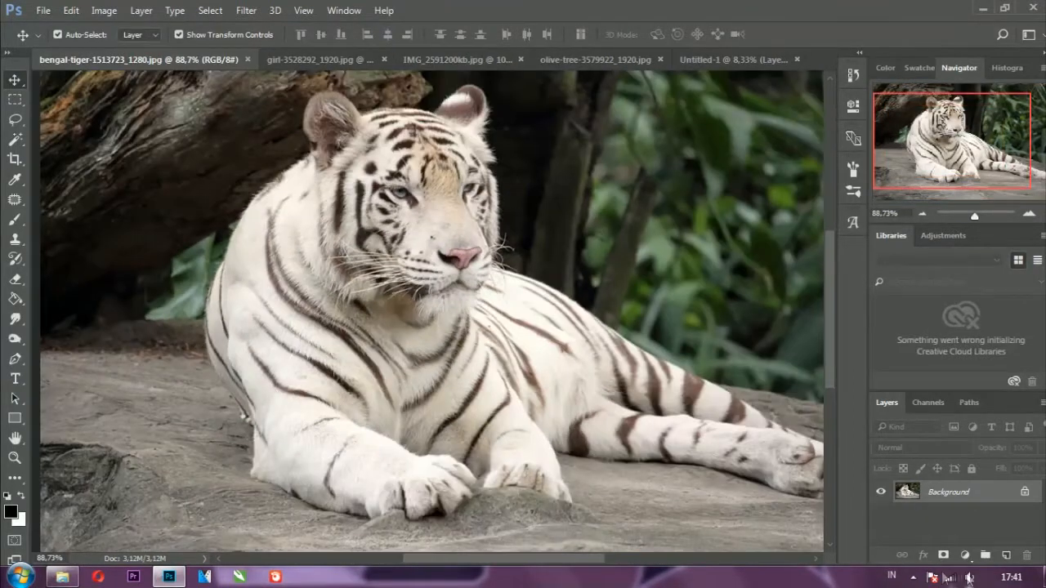
click(912, 577)
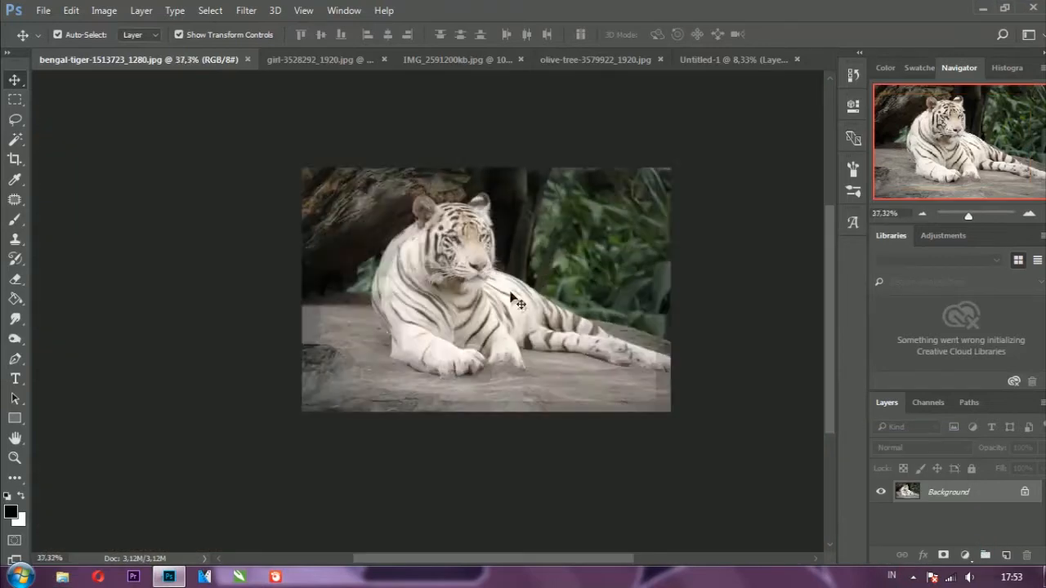
scroll(519, 304, up, 10)
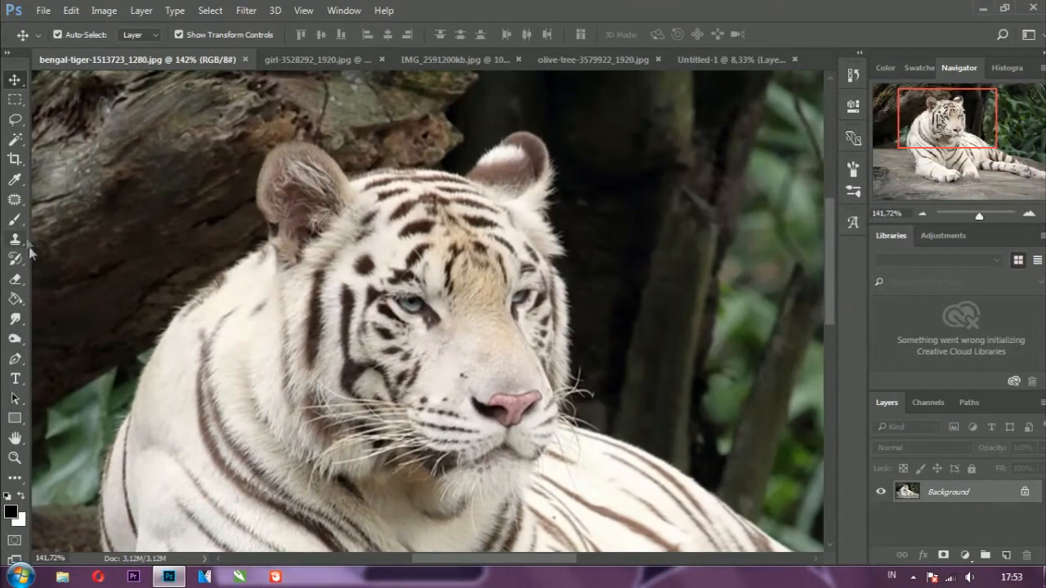
click(15, 359)
click(465, 179)
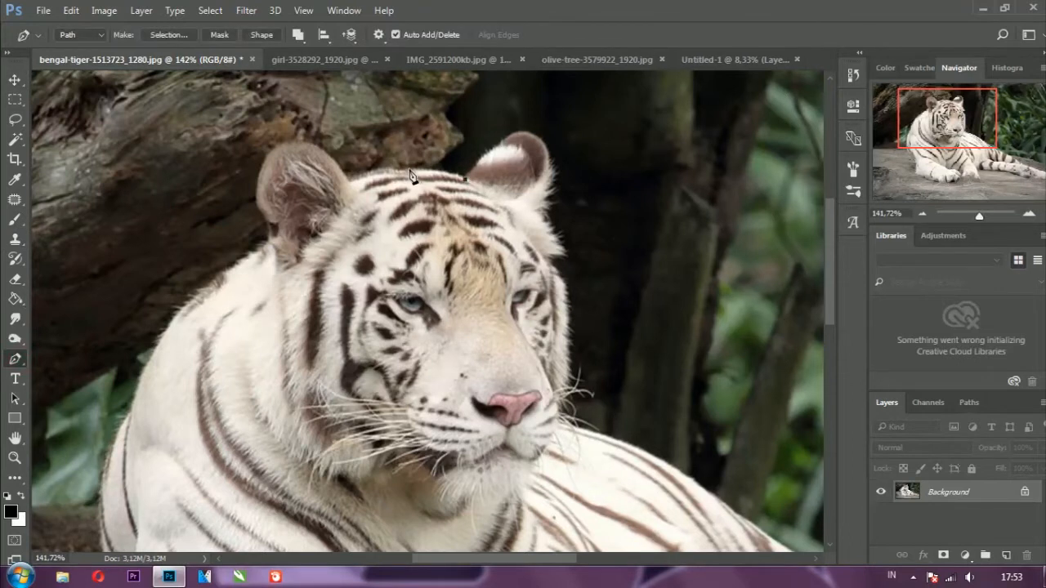
click(384, 177)
key(ctrl+z)
drag(370, 176, 357, 183)
key(ctrl+alt+z)
key(ctrl+alt+z)
Trace the pen path along the top of the tiger's head and around the outer edge of its left-hand ear.
scroll(459, 182, up, 5)
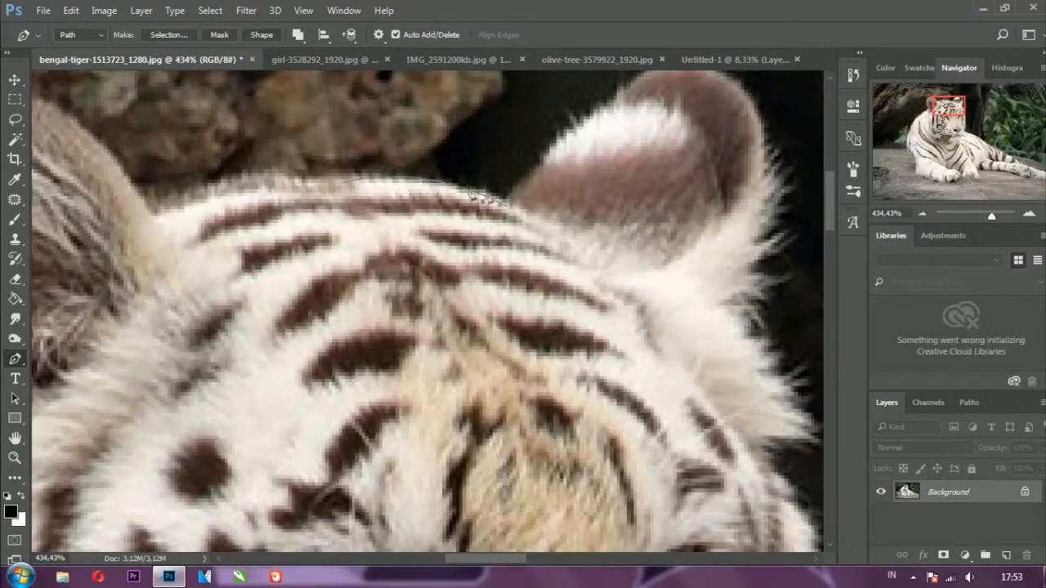
click(344, 185)
drag(188, 197, 159, 208)
scroll(164, 217, down, 3)
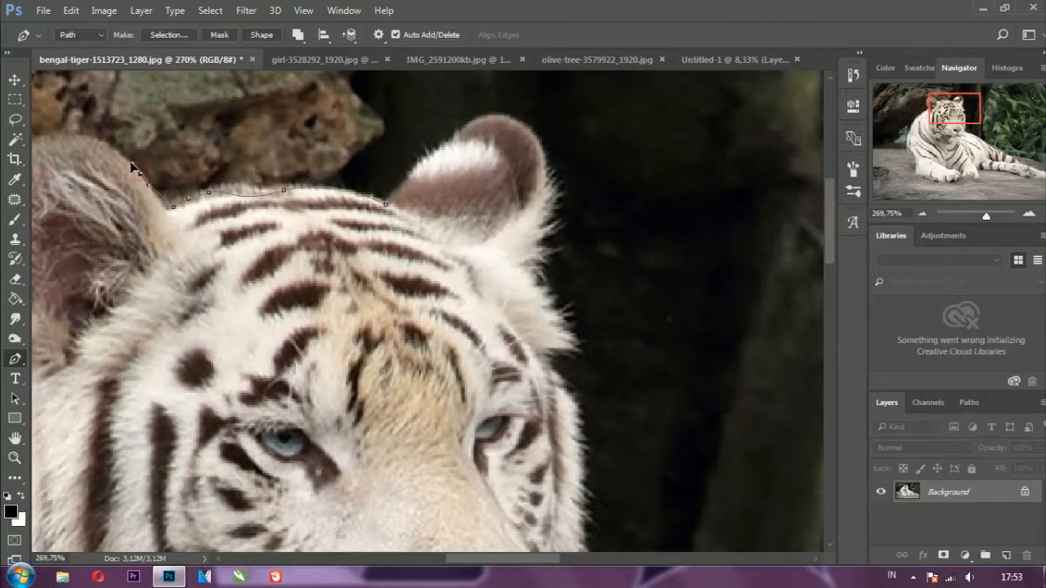
drag(163, 216, 411, 209)
drag(301, 128, 269, 138)
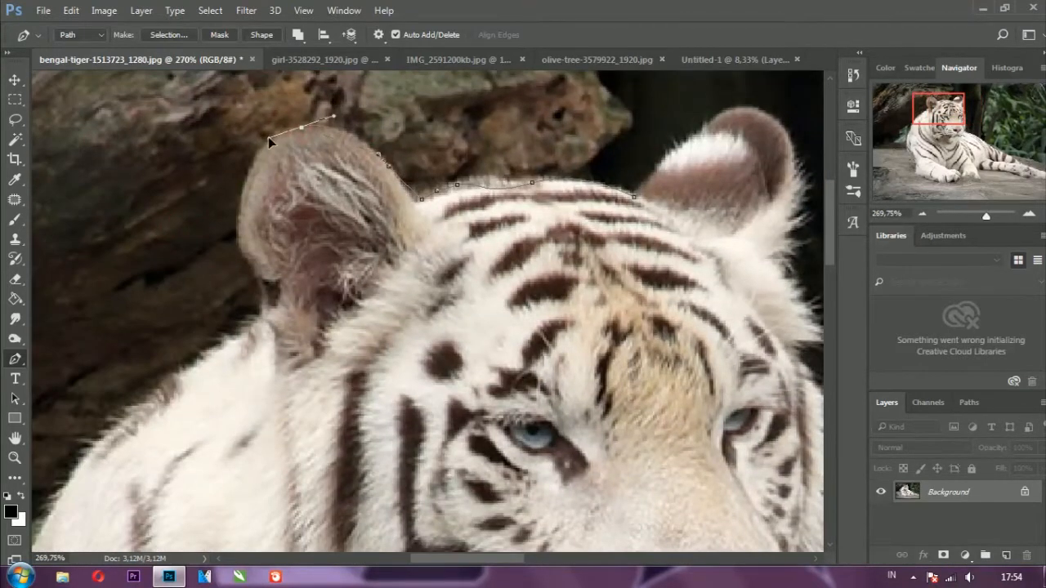
drag(243, 193, 241, 225)
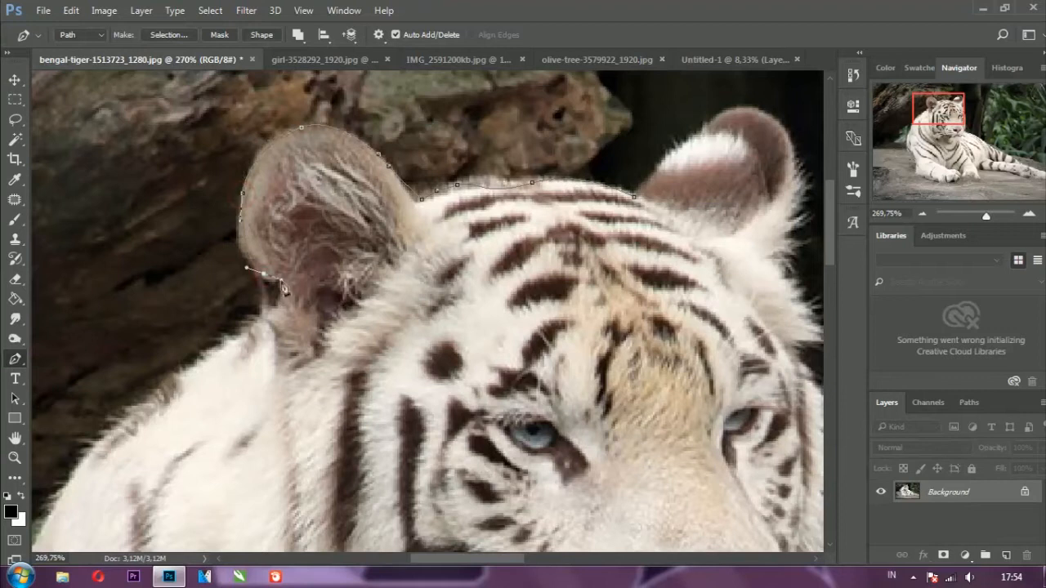
Continue the pen path from the ear's base along the tiger's back and down the outer edge of its shoulder.
drag(274, 317, 254, 330)
drag(154, 402, 118, 430)
drag(306, 423, 389, 178)
drag(122, 287, 97, 337)
drag(84, 382, 54, 428)
drag(225, 385, 424, 121)
drag(228, 262, 219, 318)
drag(232, 411, 238, 434)
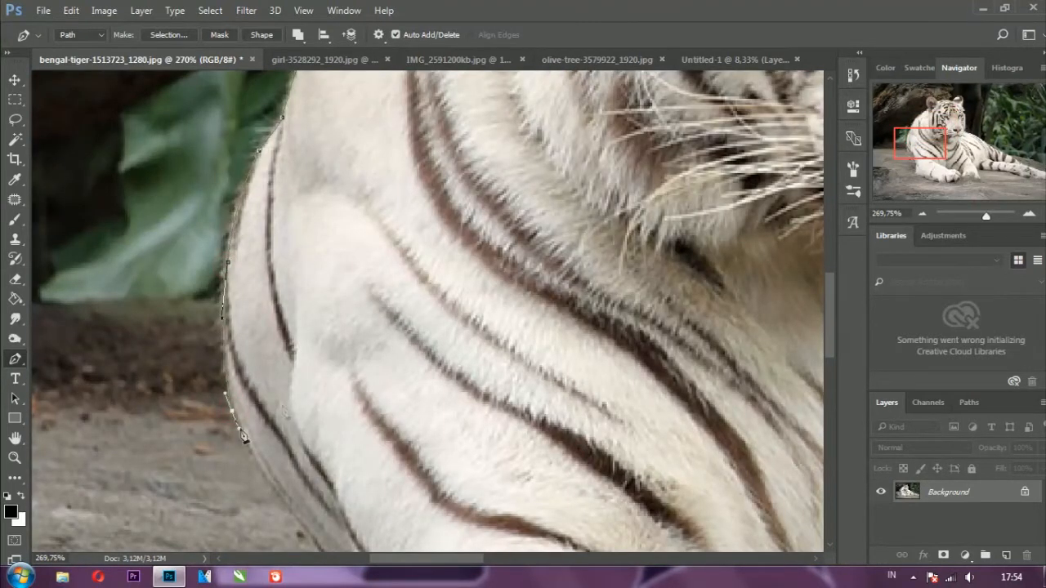
key(Escape)
Continue the pen path down the tiger's shoulder, around the elbow and along the underside of the foreleg to the paw's toes.
scroll(360, 362, down, 2)
drag(358, 362, 212, 195)
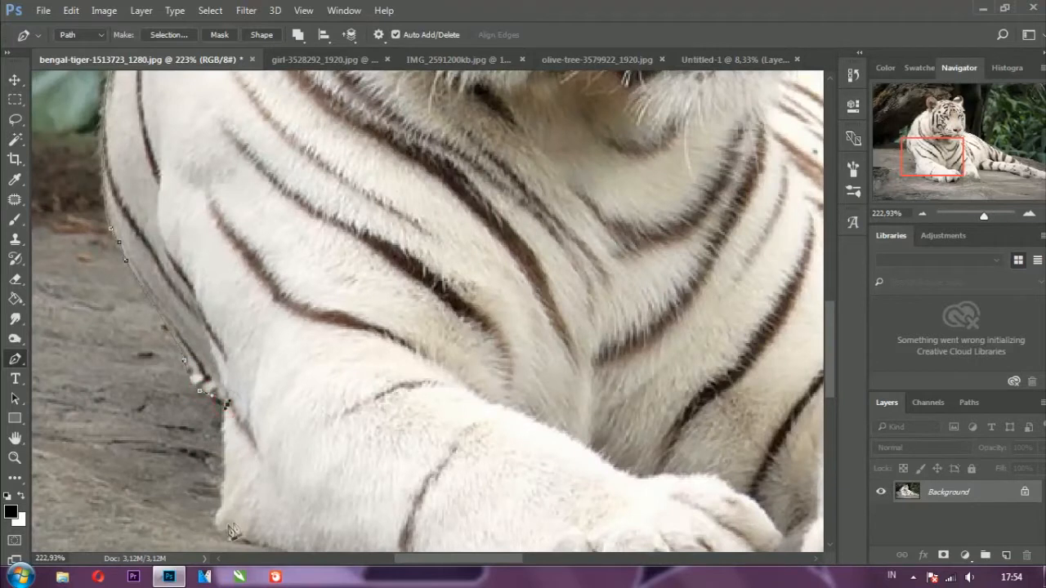
drag(226, 533, 238, 540)
drag(331, 444, 192, 273)
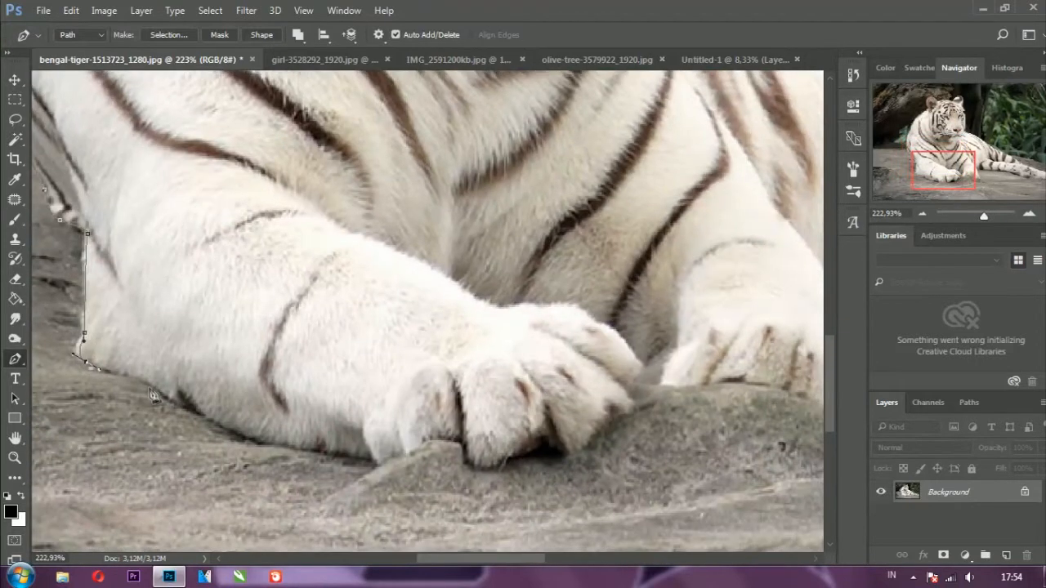
click(228, 431)
drag(371, 460, 561, 448)
drag(582, 450, 626, 411)
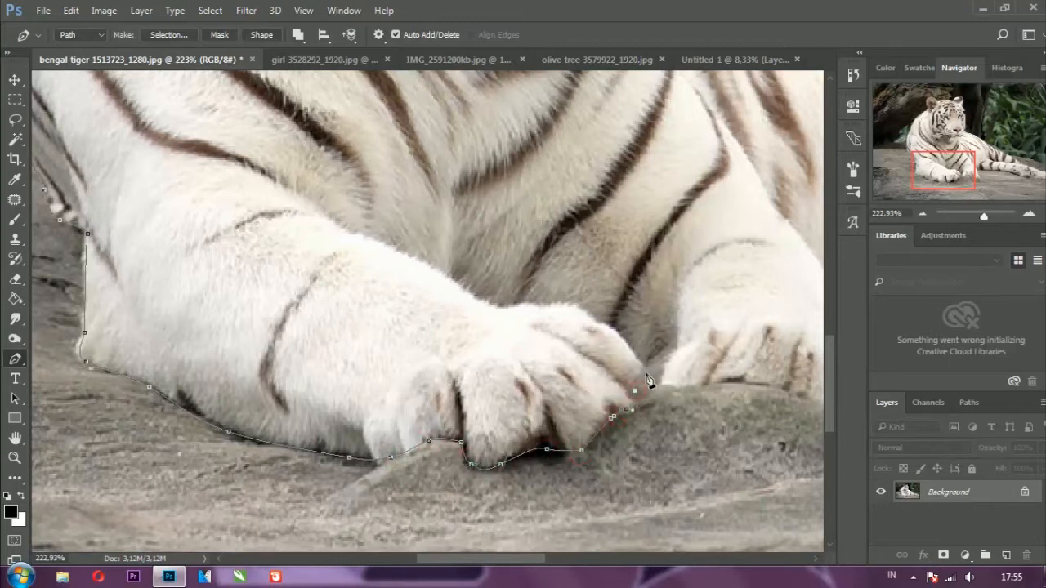
Trace the path beneath the second front paw and up its outer edge to where the hind leg begins.
drag(692, 384, 524, 399)
drag(503, 341, 490, 329)
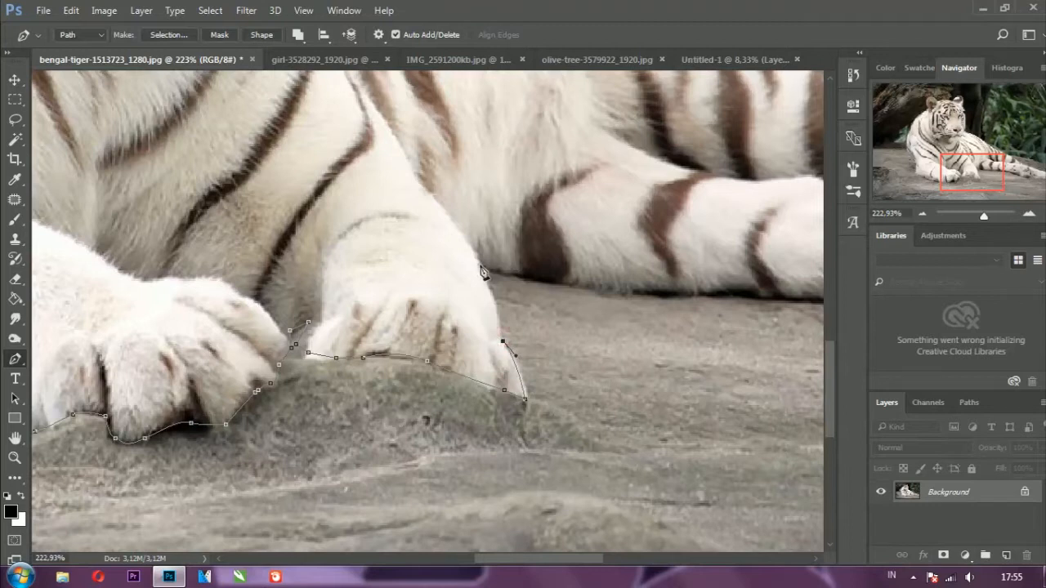
drag(481, 267, 543, 280)
drag(420, 259, 400, 264)
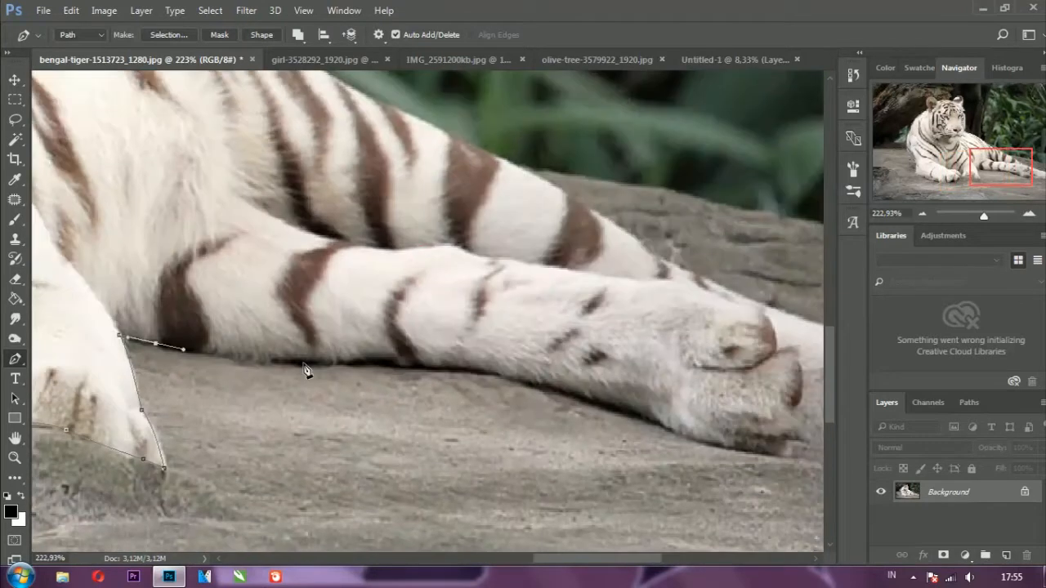
Continue the path along the lower edge of the nearer hind leg to the tip of its paw.
click(304, 363)
drag(431, 367, 463, 370)
drag(530, 382, 657, 424)
click(659, 425)
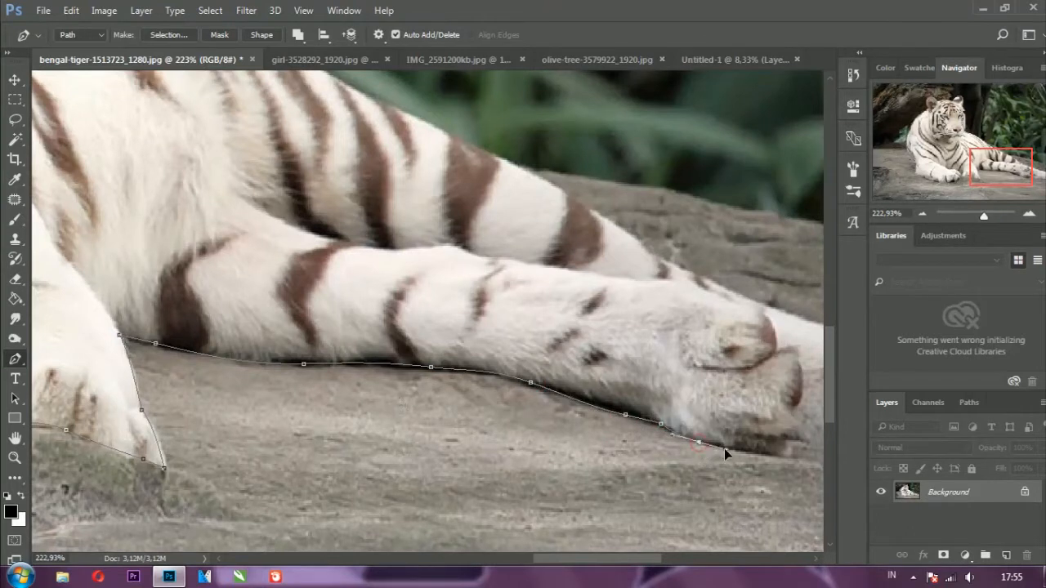
drag(788, 459, 807, 445)
click(794, 348)
click(775, 346)
drag(660, 328, 321, 320)
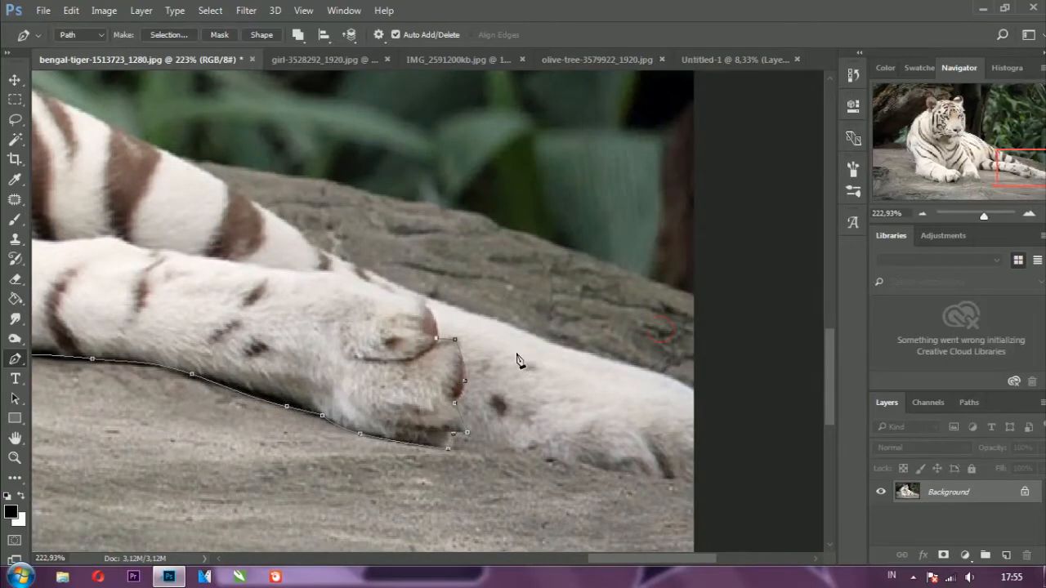
click(853, 74)
click(810, 153)
key(Return)
click(809, 154)
key(Return)
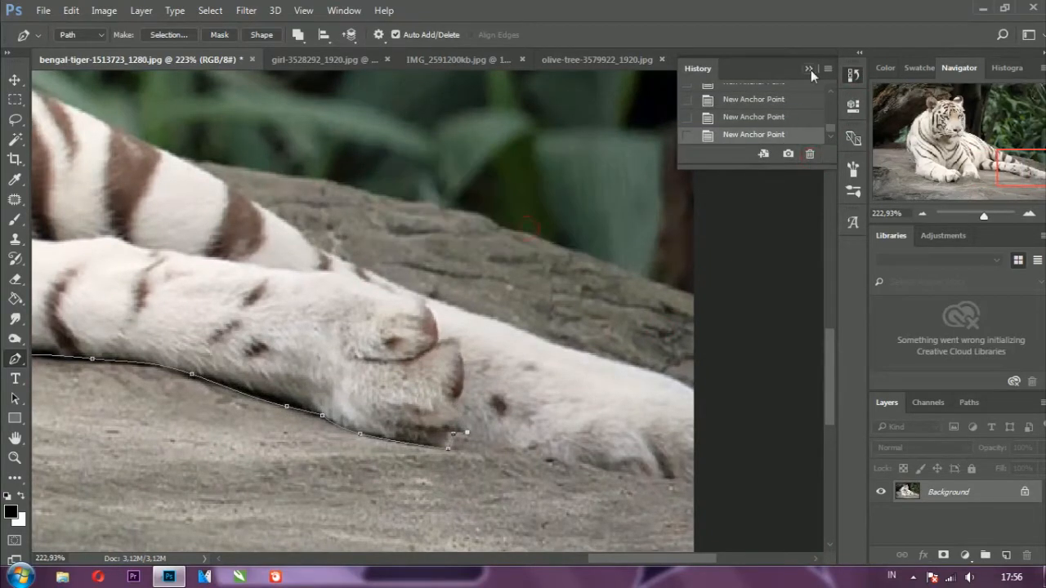
click(808, 69)
Trace the path under the farther hind foot to the image border and up to the foot's upper edge.
click(527, 447)
click(617, 472)
click(664, 480)
click(693, 485)
click(701, 388)
Continue the path back along the upper edge of the farther hind foot and lower leg.
drag(666, 376, 631, 368)
drag(553, 343, 524, 333)
drag(378, 321, 544, 389)
drag(566, 353, 536, 340)
drag(474, 307, 462, 299)
Trace the path up the tiger's thigh and along its back to the side of the muzzle.
drag(341, 309, 531, 432)
drag(550, 354, 512, 335)
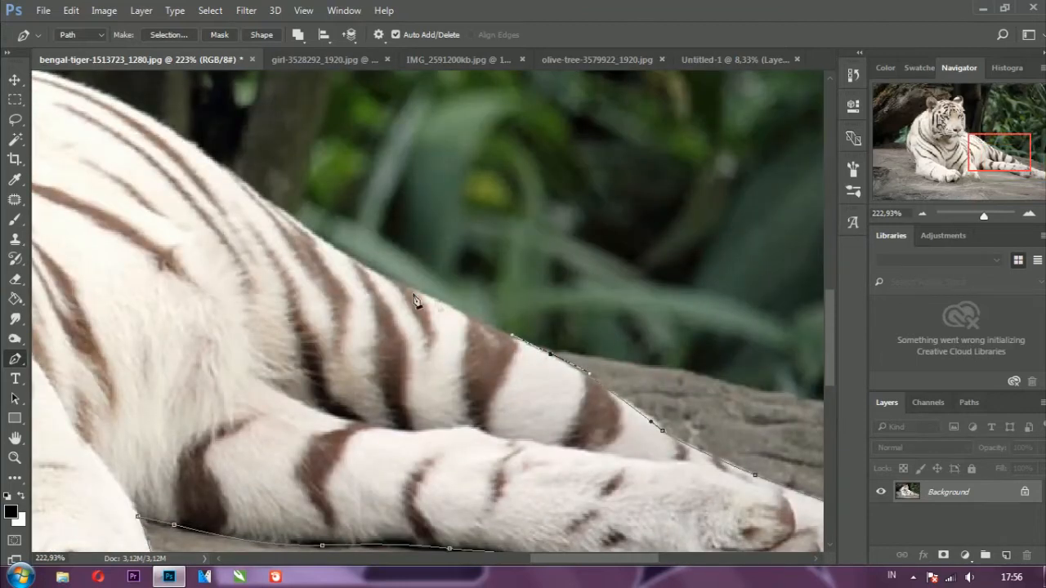
drag(354, 275, 440, 299)
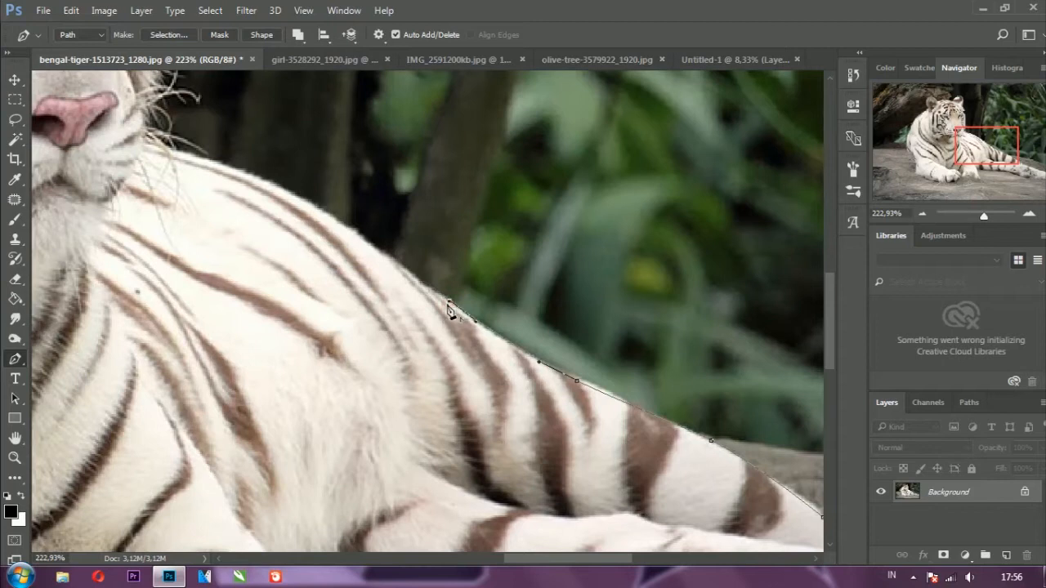
click(423, 286)
drag(386, 315, 593, 460)
drag(516, 347, 466, 323)
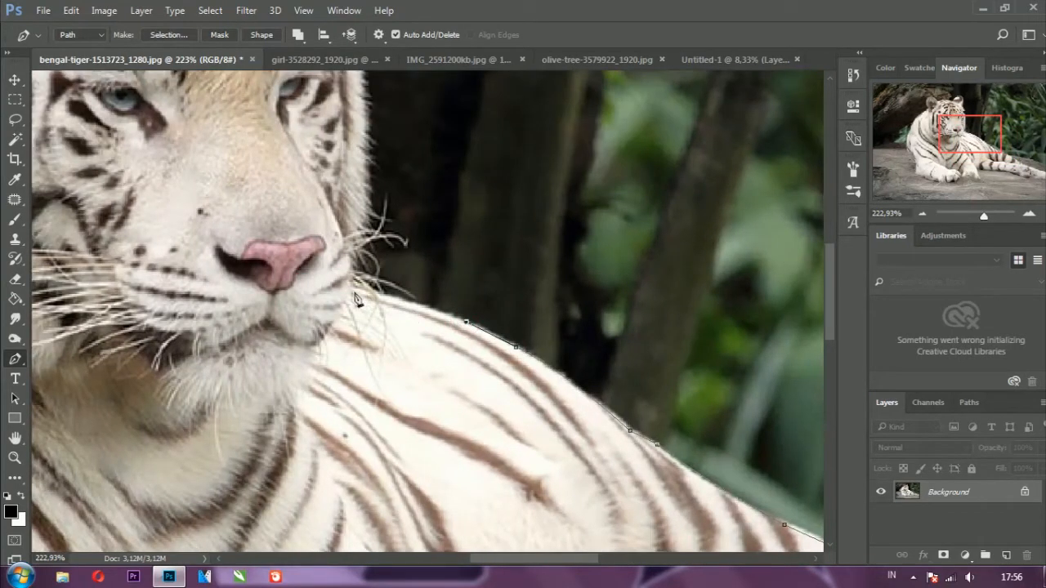
drag(353, 288, 324, 285)
Continue the path up the side of the tiger's face, following the cheek fur towards the right-hand ear.
drag(417, 227, 417, 378)
drag(363, 347, 366, 312)
click(363, 223)
click(340, 197)
click(340, 174)
click(361, 172)
drag(387, 163, 415, 386)
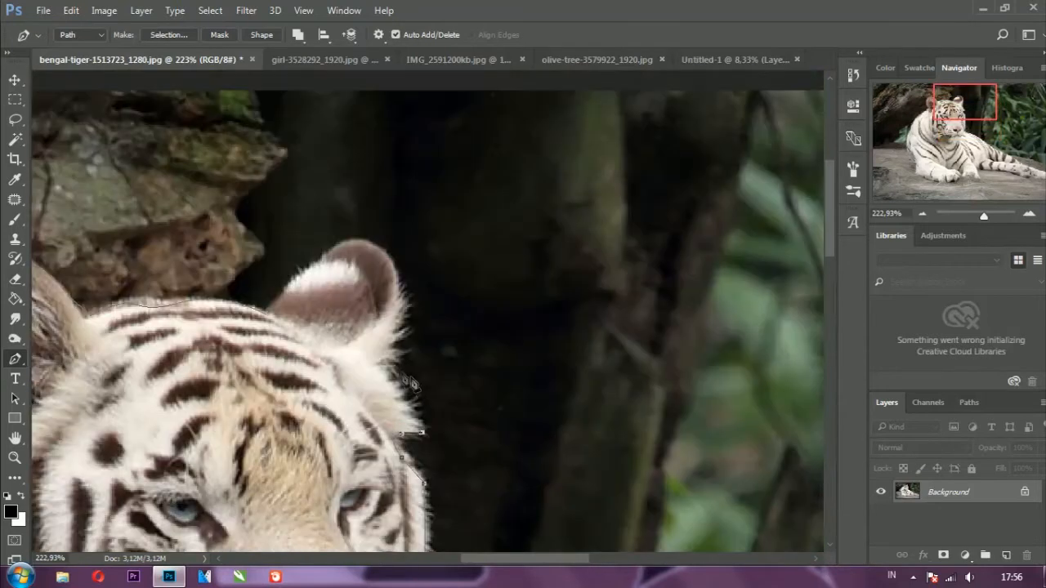
Trace the path around the right-hand ear and close it at the starting point on the head.
click(381, 354)
drag(396, 345, 406, 299)
drag(376, 250, 350, 238)
drag(307, 270, 274, 305)
Remove the path's closing join and the last anchor points on the right-hand ear through the history.
scroll(350, 237, up, 3)
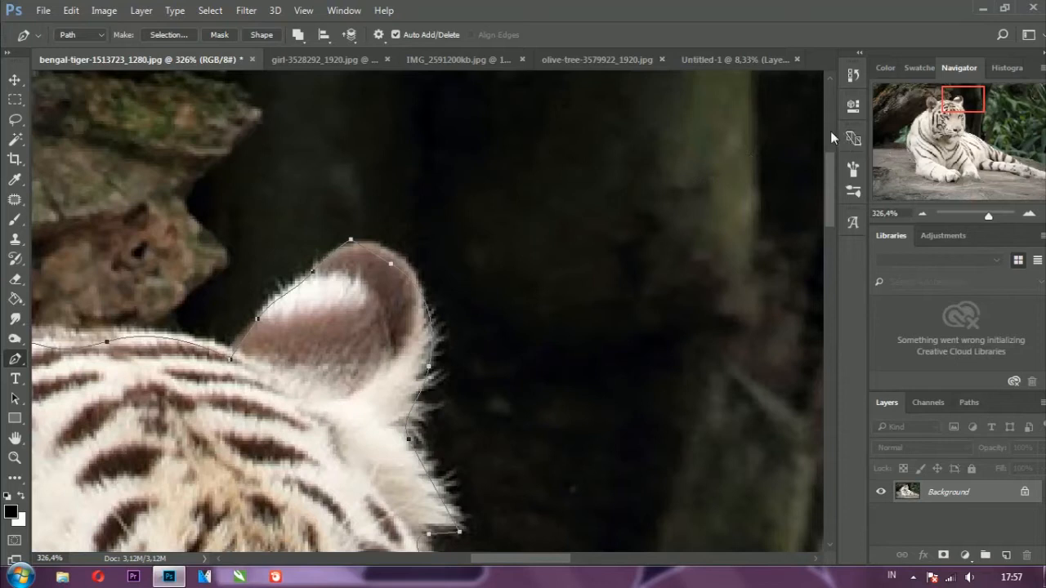
click(853, 74)
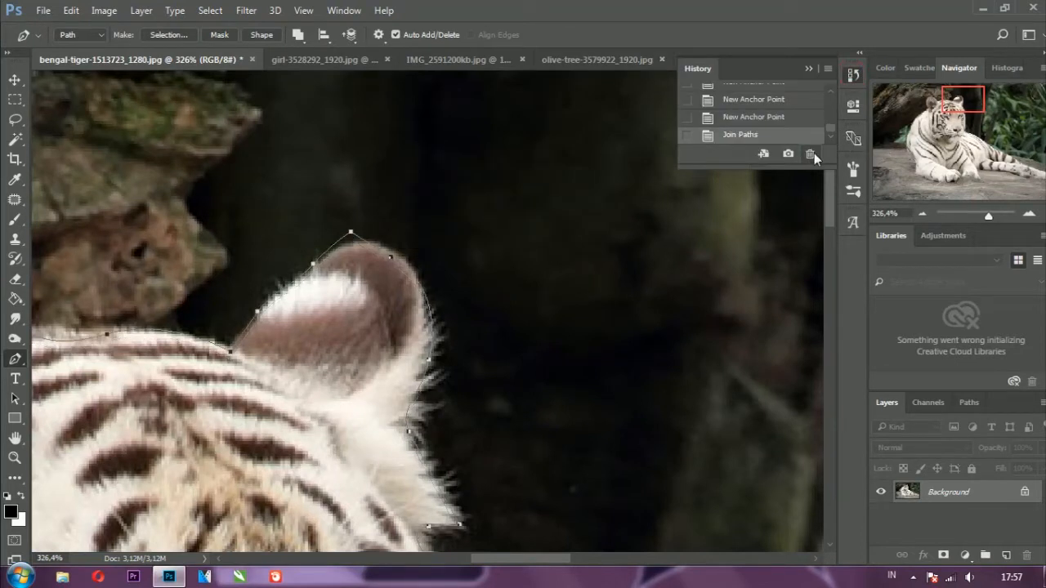
double_click(347, 264)
double_click(353, 279)
key(Delete)
click(810, 154)
key(Return)
click(810, 155)
key(Return)
click(810, 154)
key(Return)
Retrace the top and inner edge of the right-hand ear and close the path at its starting point.
drag(352, 235, 360, 249)
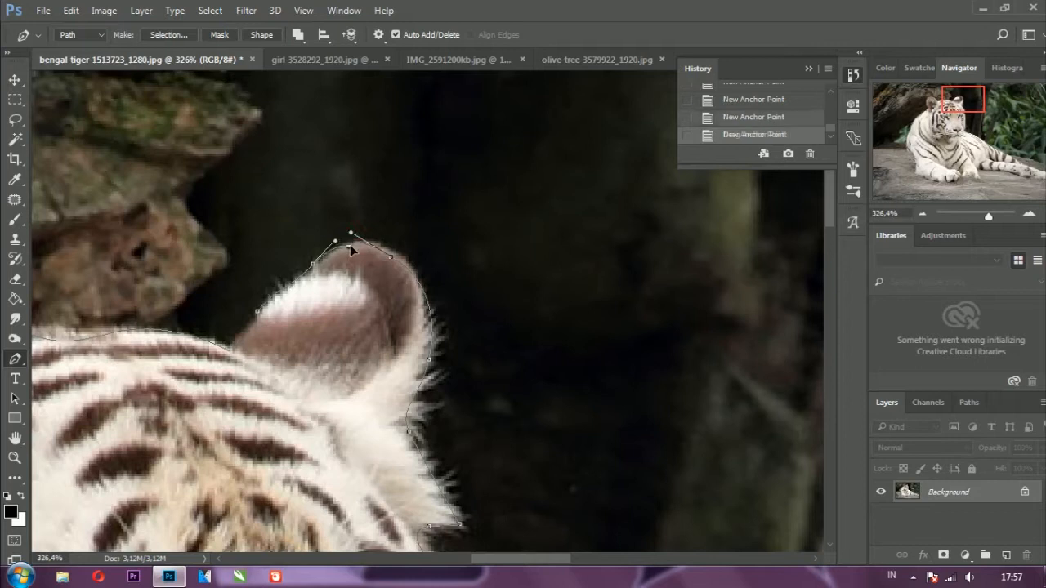
click(258, 312)
click(230, 351)
Convert the tiger image's background into a regular layer and make a selection from the closed path.
scroll(319, 321, down, 2)
scroll(319, 320, down, 2)
click(219, 34)
click(658, 180)
right_click(311, 351)
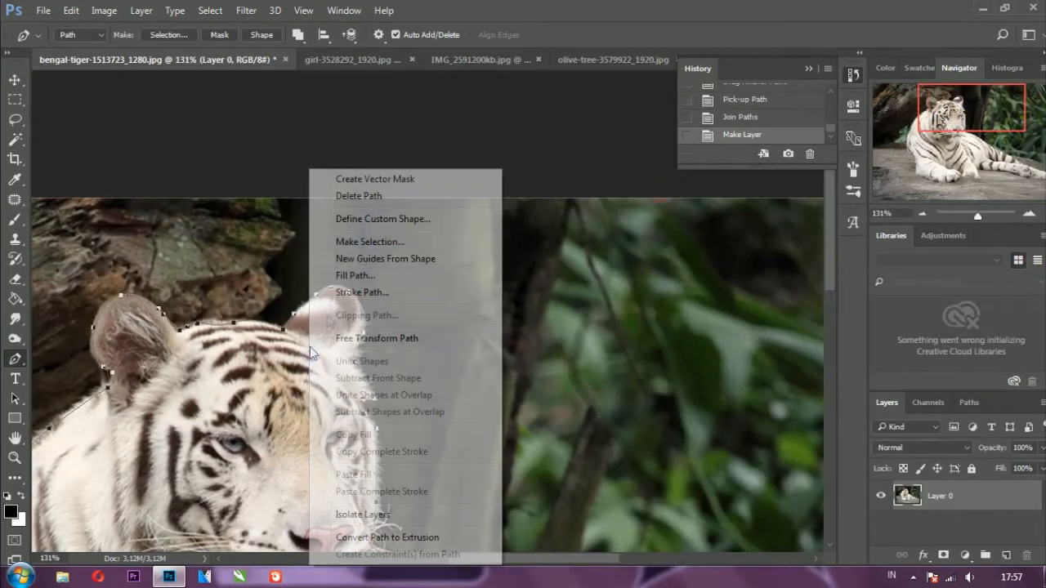
click(371, 242)
click(614, 156)
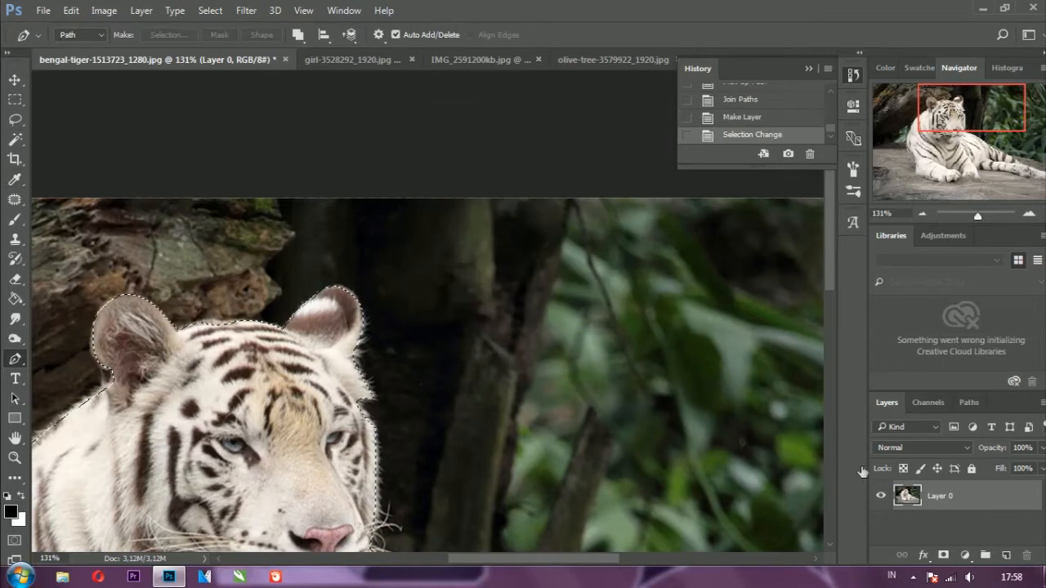
Add a layer mask to Layer 0 from the tiger selection to hide the surroundings.
click(943, 556)
scroll(514, 389, down, 4)
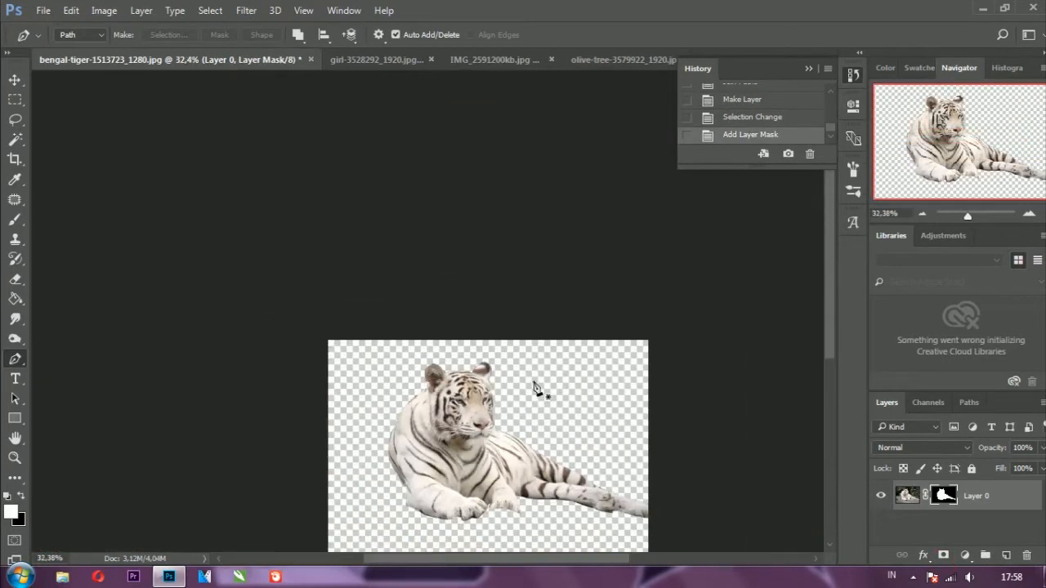
scroll(574, 432, up, 1)
click(809, 69)
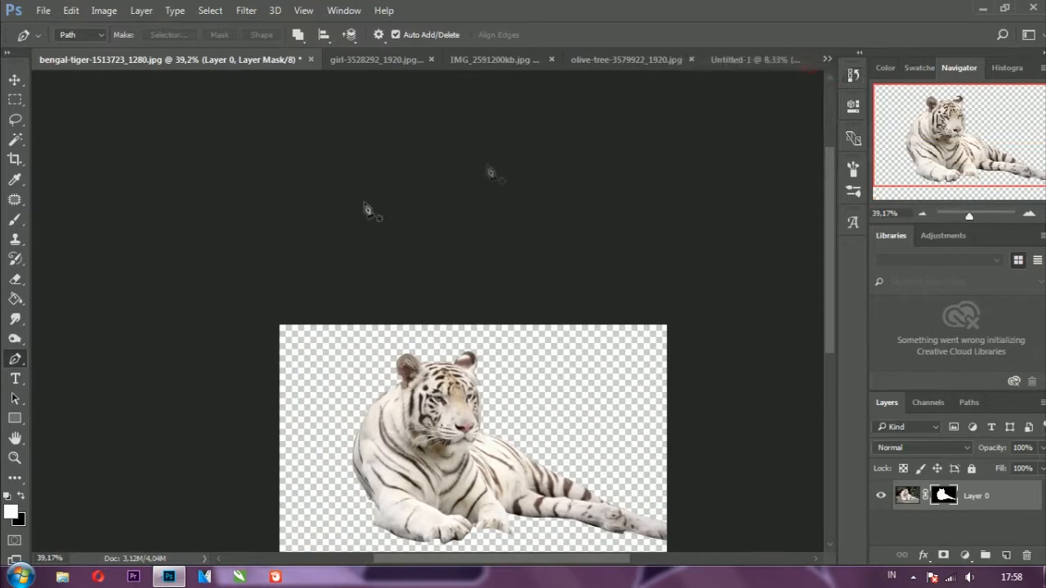
Move the masked tiger into the Untitled-1 composite and scale it up proportionally to about 292% on the lawn.
click(15, 79)
drag(451, 413, 267, 439)
key(ctrl+t)
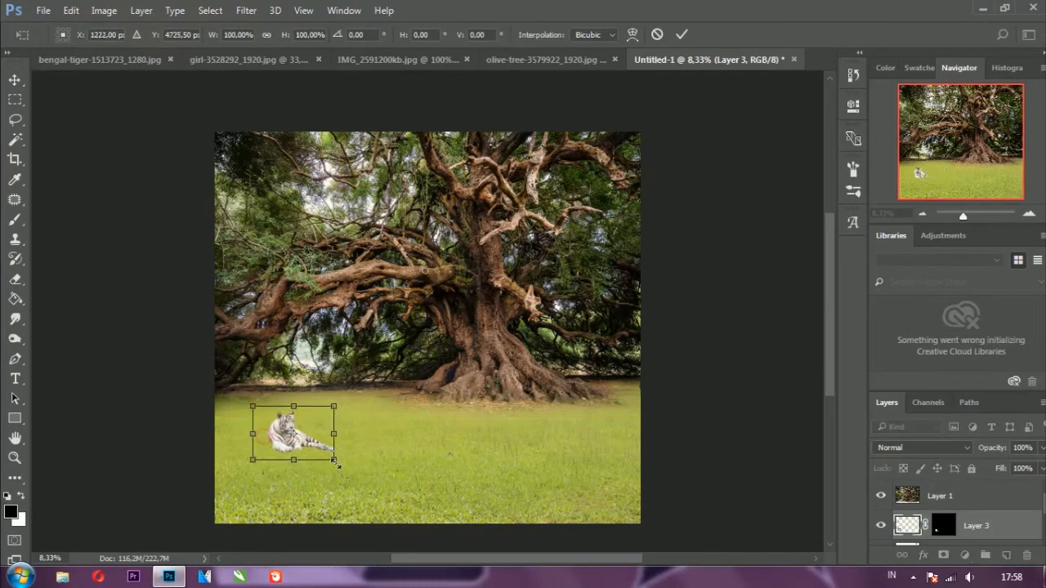
drag(332, 460, 320, 422)
drag(409, 500, 454, 530)
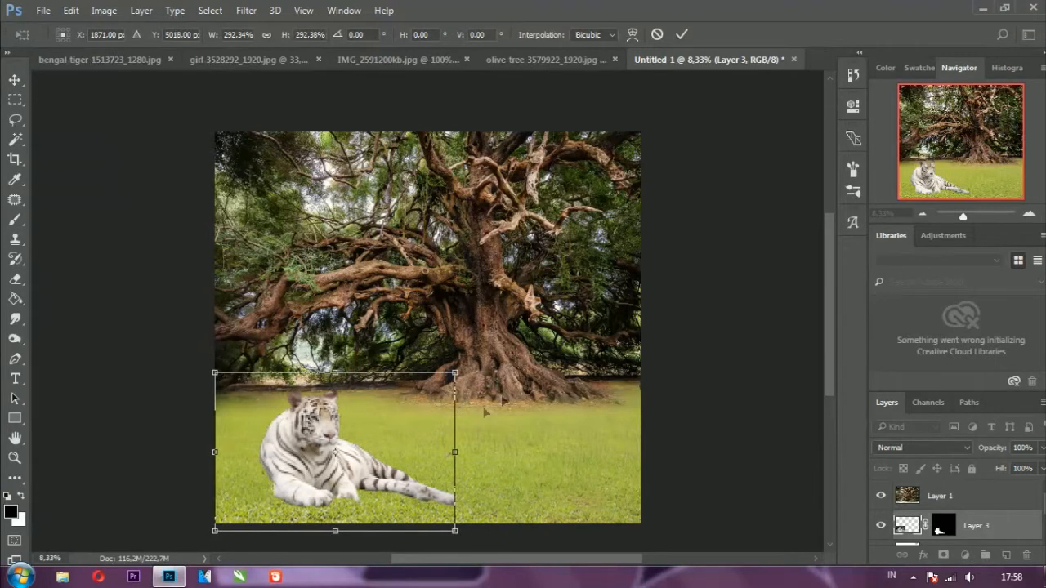
Rotate the tiger to about -10.5°, enlarge it to about 321%, reposition it on the lawn and apply the transformation.
drag(469, 365, 459, 353)
drag(392, 426, 378, 408)
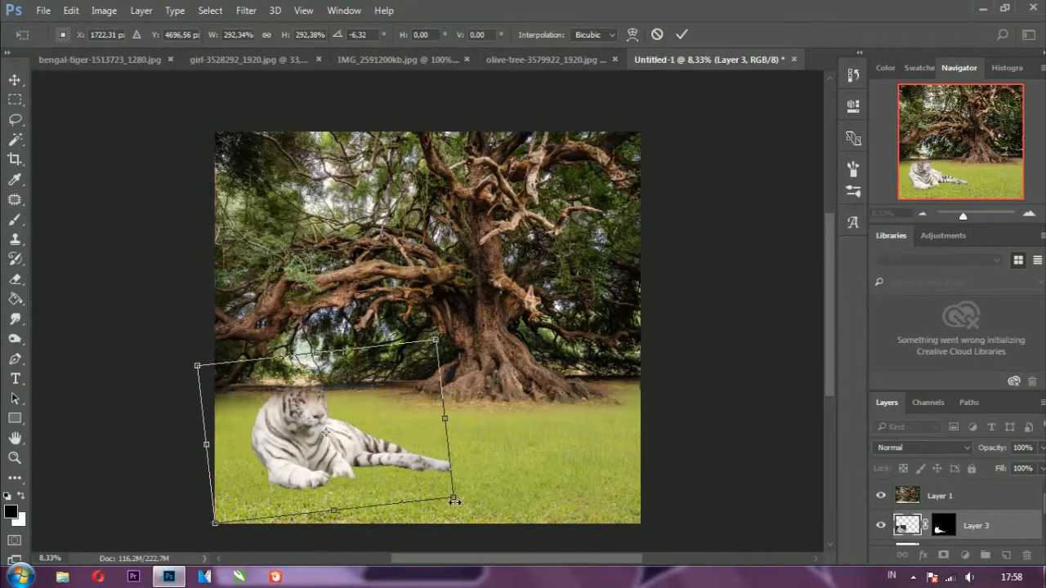
drag(453, 499, 478, 509)
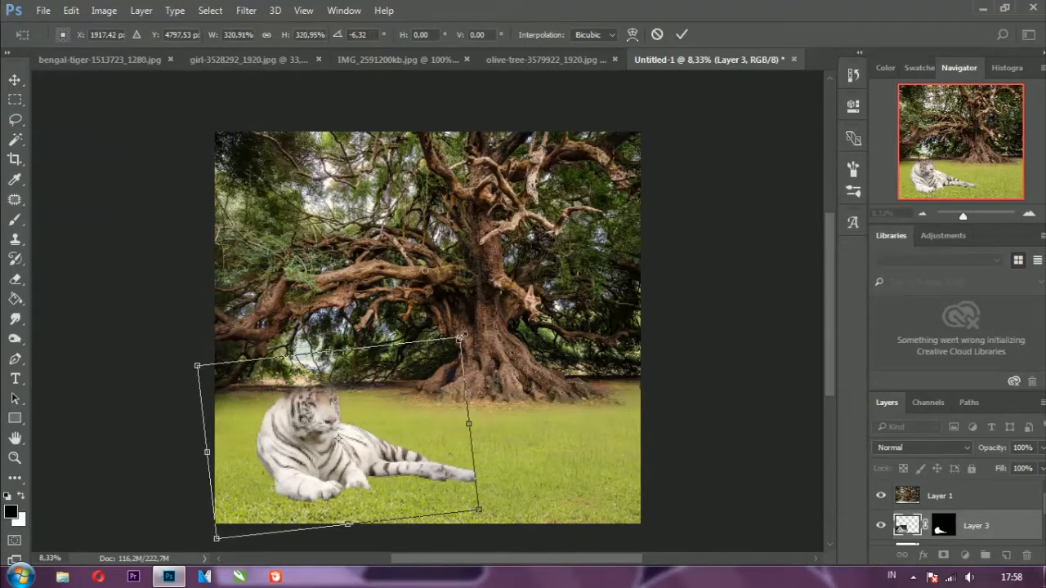
drag(470, 329, 469, 299)
drag(360, 401, 337, 415)
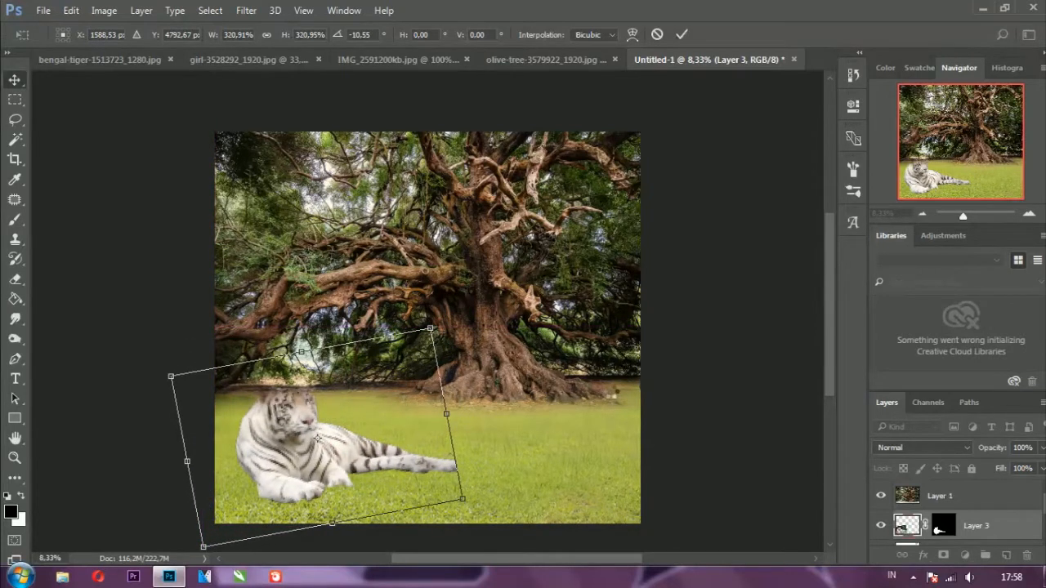
key(Return)
Move the tiger's Layer 3 above the tree's Layer 1 in the layer stack.
drag(907, 527, 897, 490)
click(730, 442)
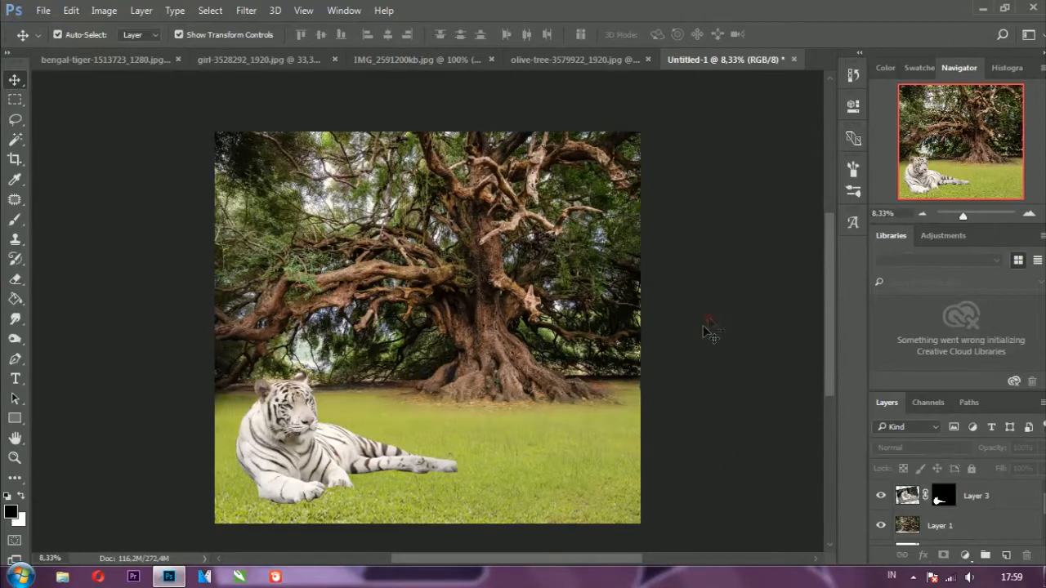
scroll(381, 462, up, 3)
right_click(384, 462)
click(540, 432)
Soften the cut-off hind foot and the lower edge of the hind legs on Layer 3 with a smaller Eraser brush.
scroll(410, 463, up, 2)
scroll(414, 451, up, 2)
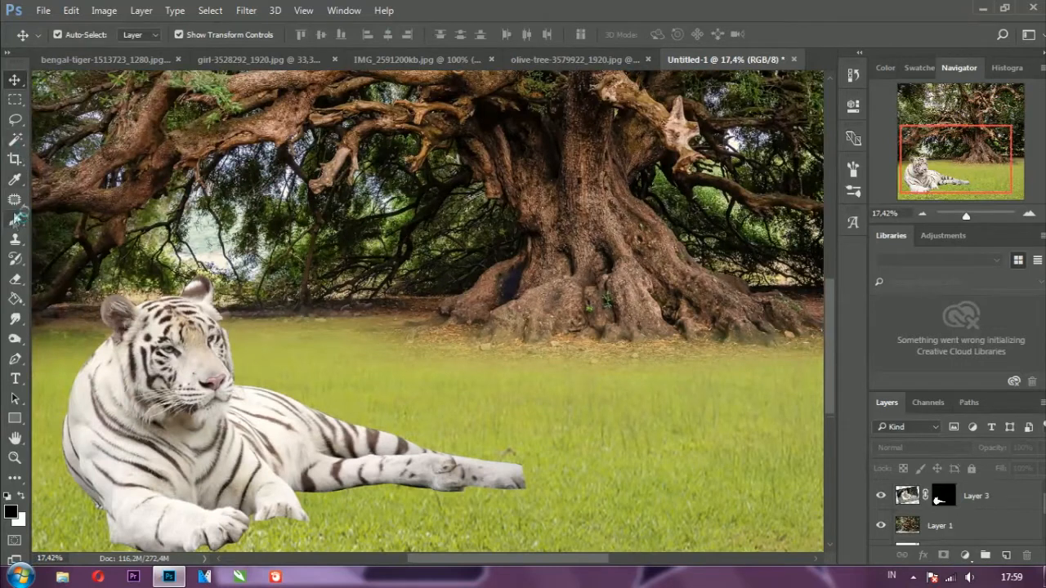
click(16, 279)
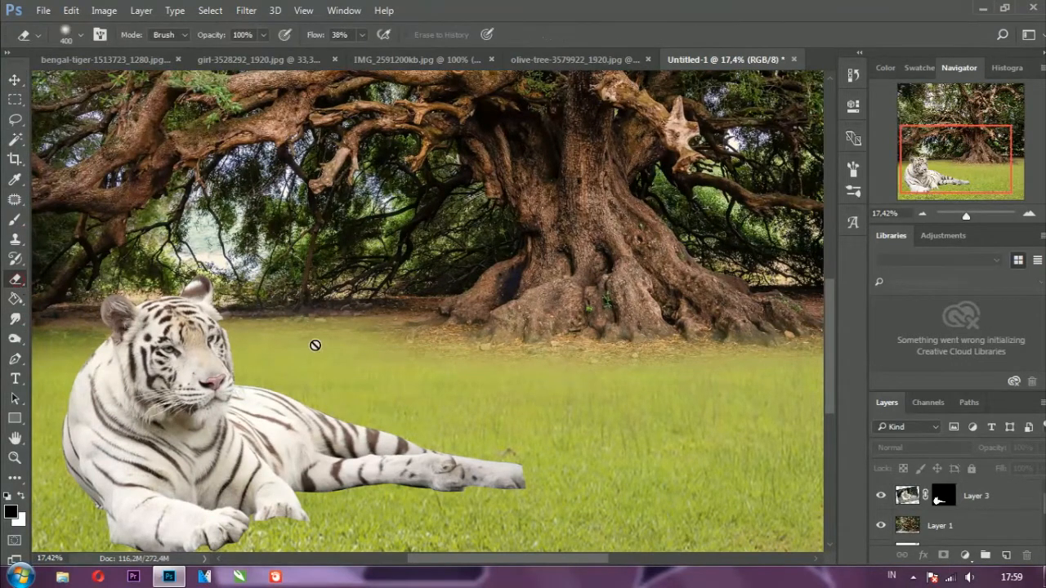
click(920, 503)
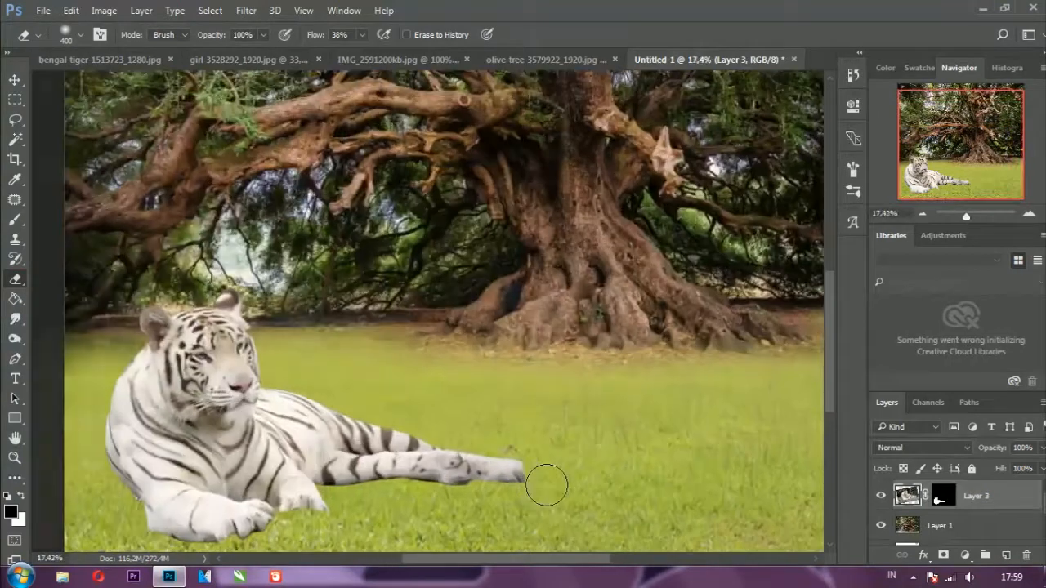
scroll(546, 486, up, 1)
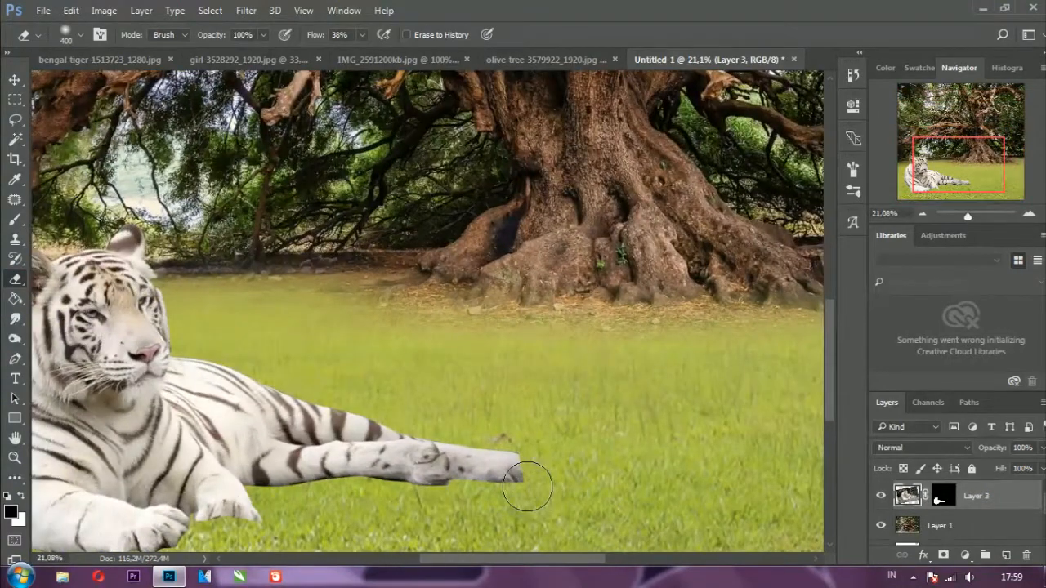
key(bracketleft)
key(bracketleft)
mouse_move(540, 487)
mouse_down()
mouse_move(495, 502)
mouse_move(286, 505)
mouse_up()
Reduce the Eraser size to 175 and blend the tiger's back, shoulder and front paws into the grass.
key(bracketleft)
key(bracketleft)
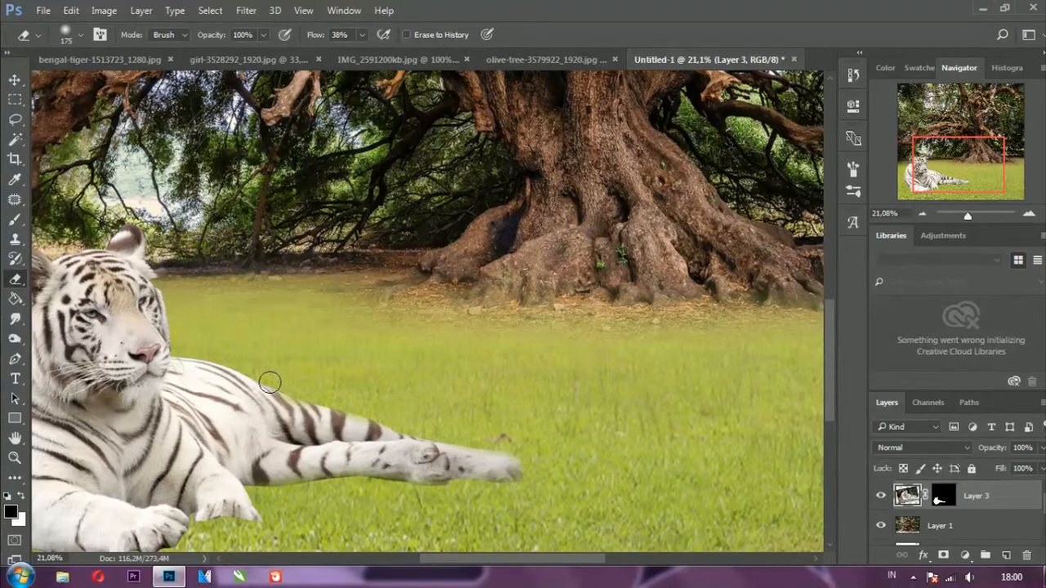
drag(270, 299, 495, 376)
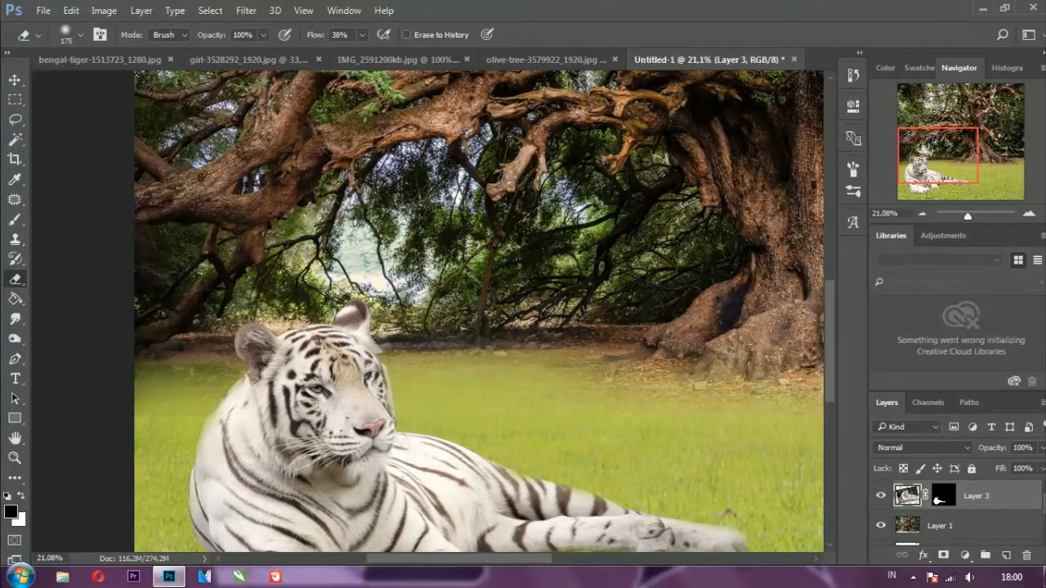
drag(347, 395, 370, 243)
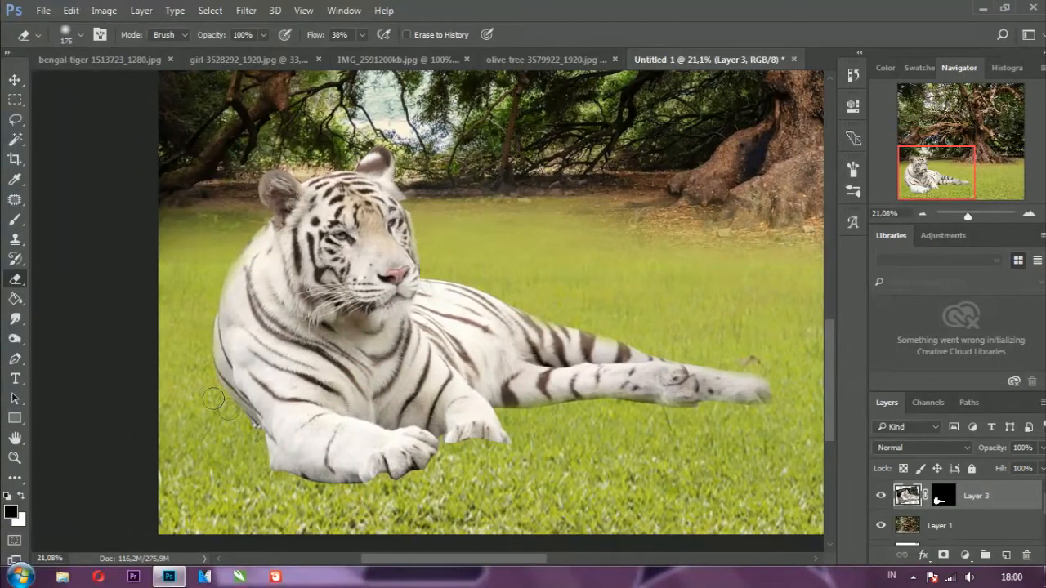
mouse_move(266, 456)
mouse_down()
mouse_move(273, 478)
mouse_move(342, 492)
mouse_up()
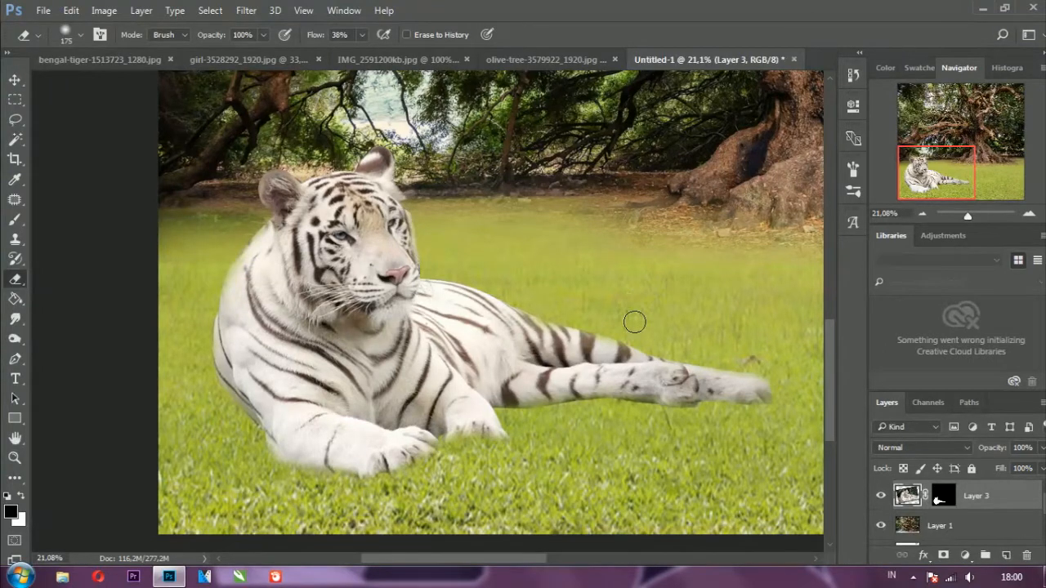
scroll(635, 321, down, 2)
scroll(673, 346, up, 4)
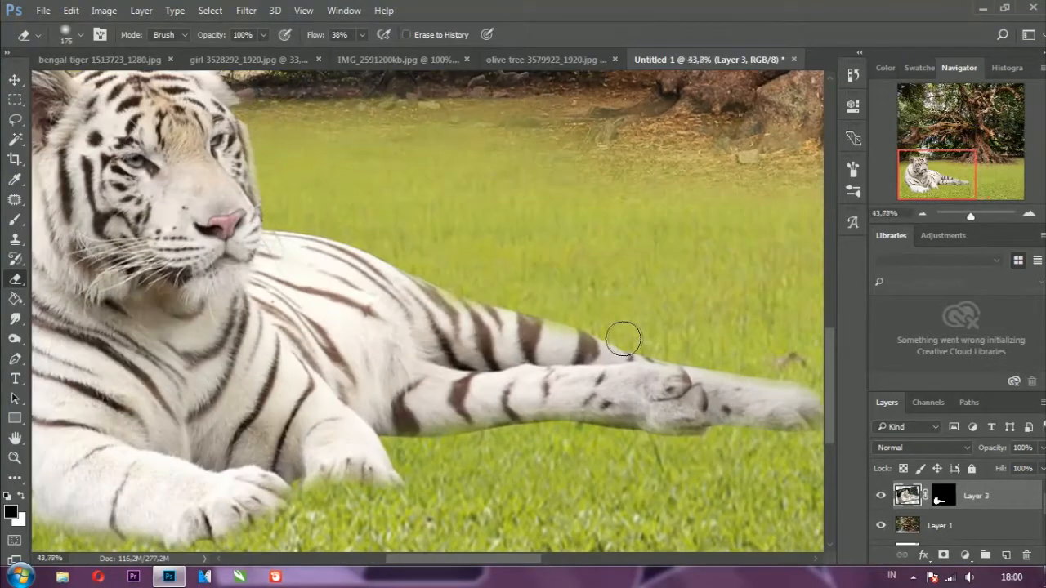
scroll(625, 338, up, 1)
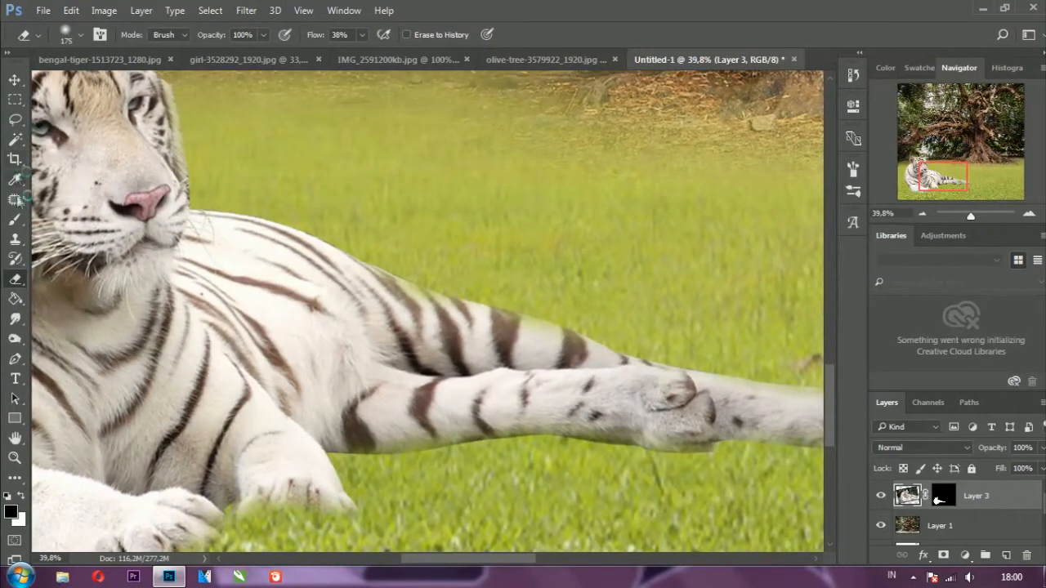
Review the tiger's placement and grass blending across the whole composite.
scroll(599, 229, down, 3)
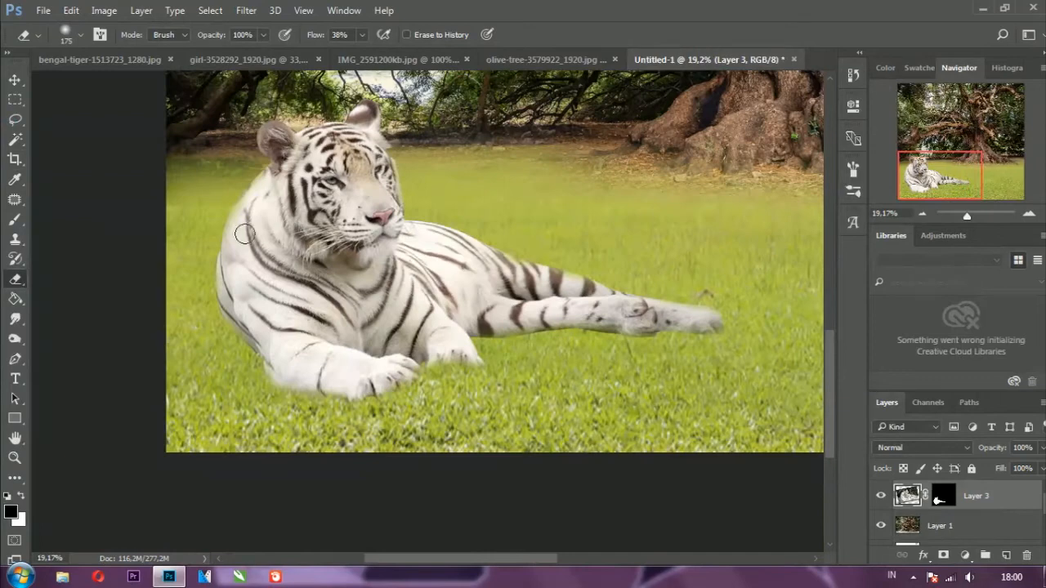
scroll(313, 199, down, 3)
scroll(339, 178, up, 4)
scroll(336, 162, down, 4)
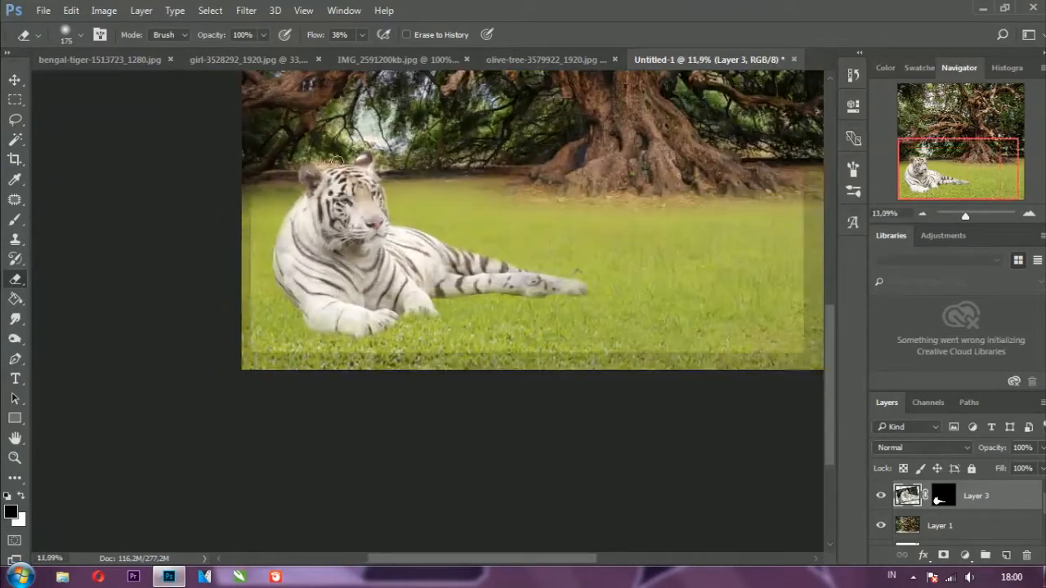
scroll(337, 161, down, 3)
drag(832, 373, 830, 306)
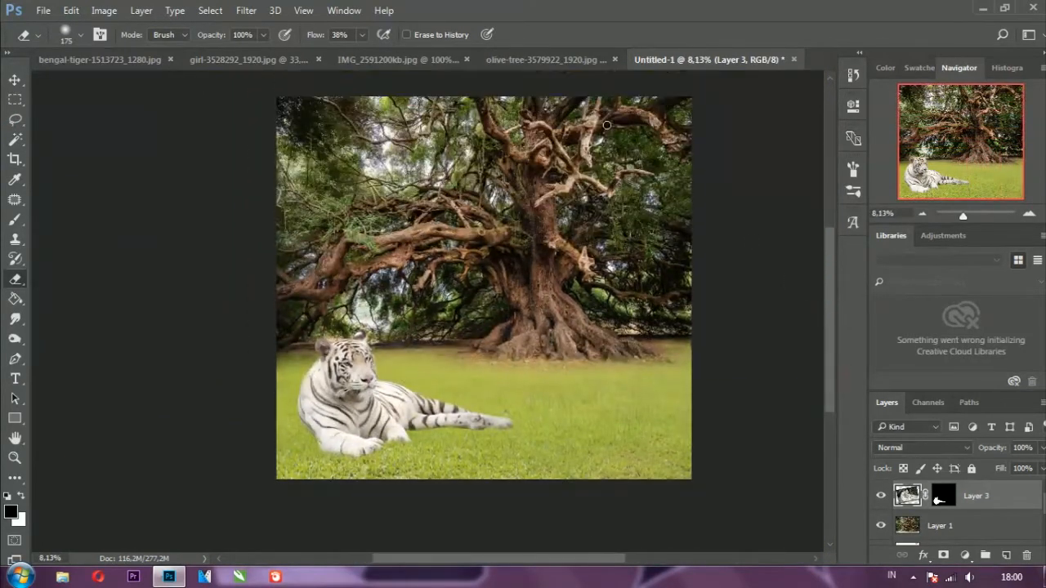
Switch to girl-3528292_1920.jpg and convert its Background into an editable layer, with the Pen tool ready.
click(523, 60)
click(392, 59)
click(227, 59)
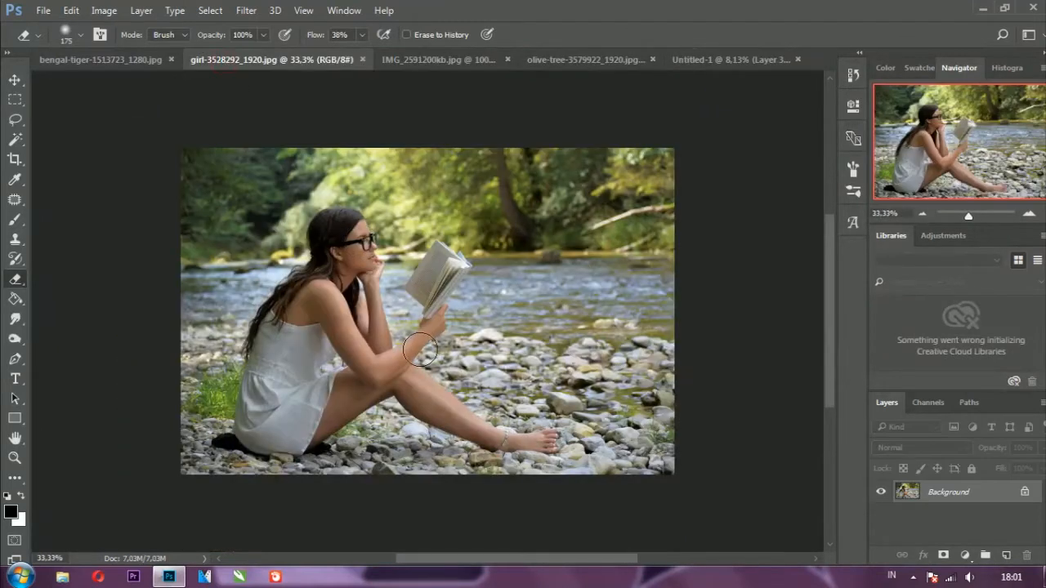
scroll(419, 349, up, 4)
scroll(341, 249, up, 3)
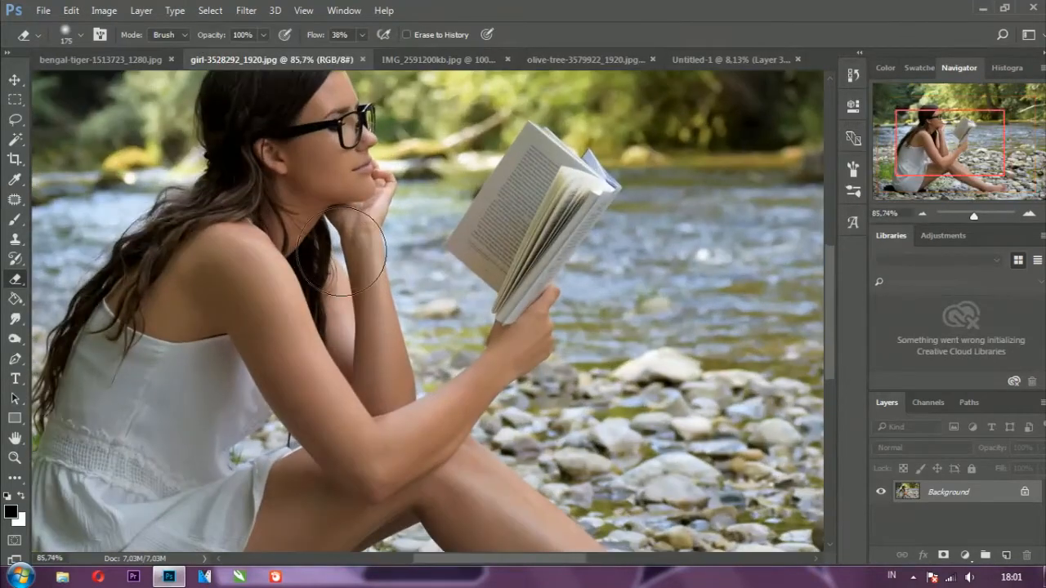
key(p)
scroll(359, 249, up, 2)
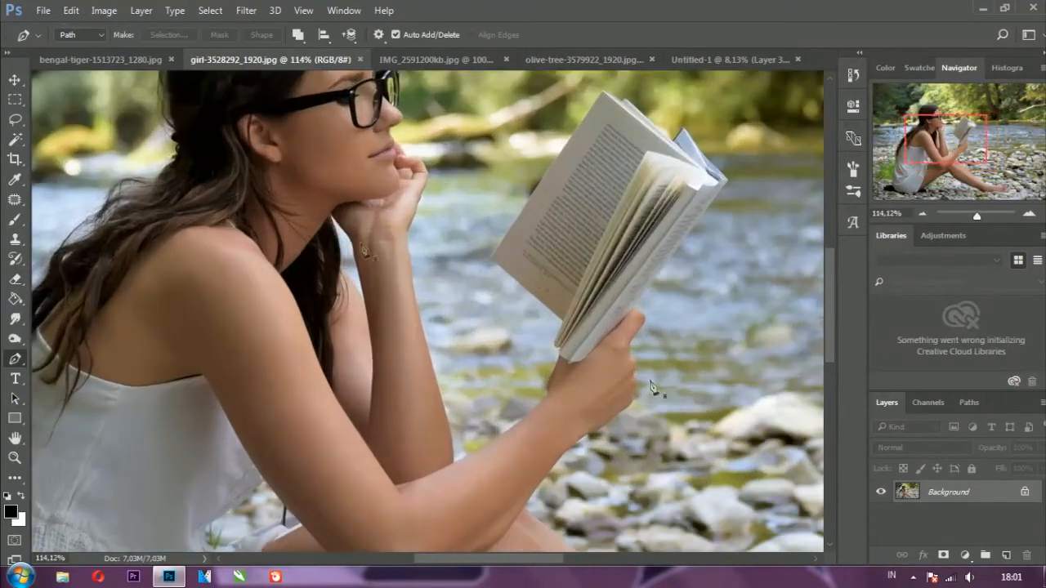
double_click(939, 493)
key(Return)
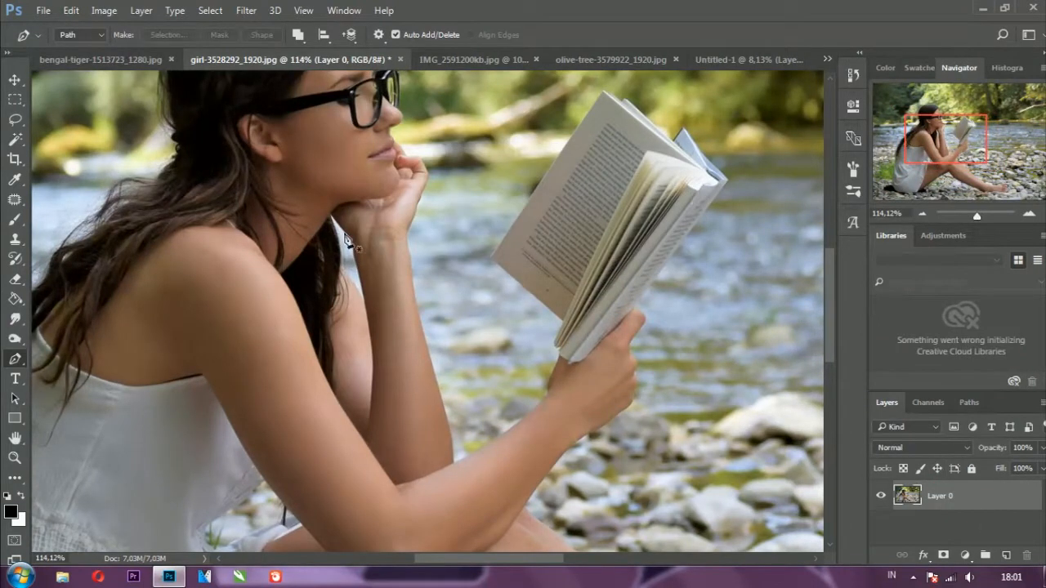
Outline the background gap between the girl's hanging hair and raised forearm with the Pen tool, convert it to a selection and delete it.
scroll(347, 256, up, 4)
click(326, 212)
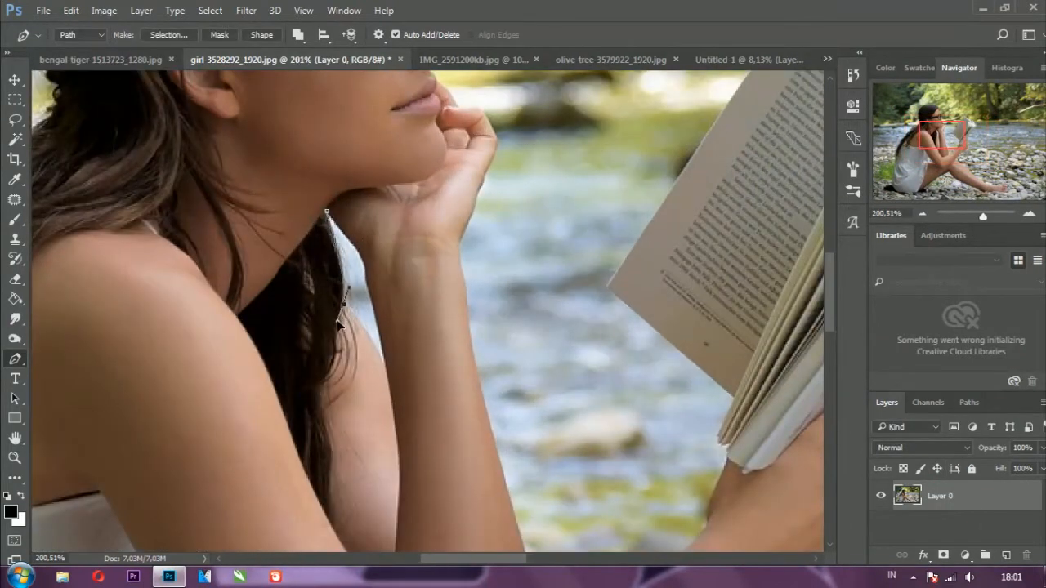
click(385, 365)
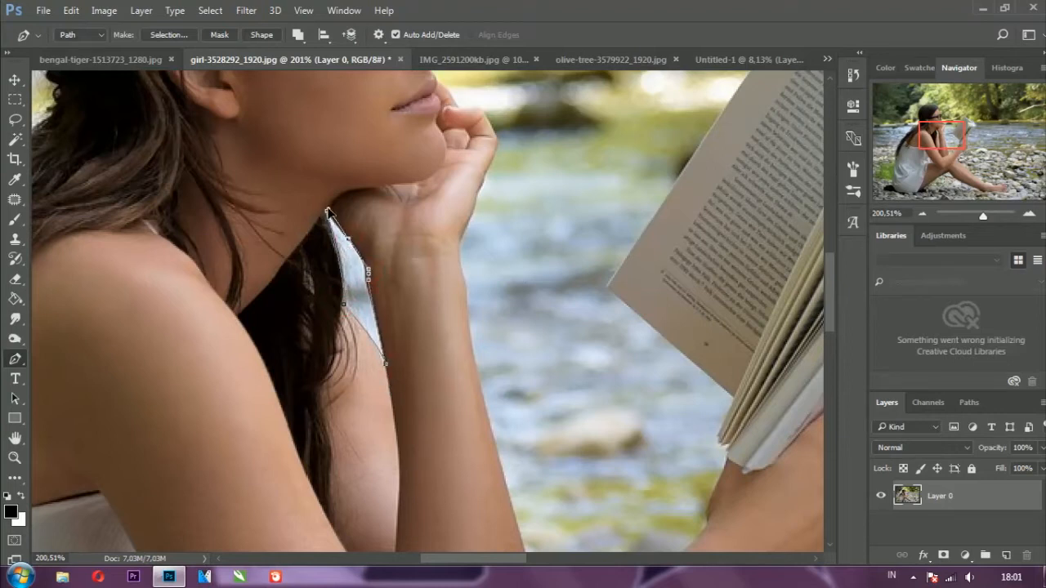
click(328, 215)
scroll(380, 286, down, 2)
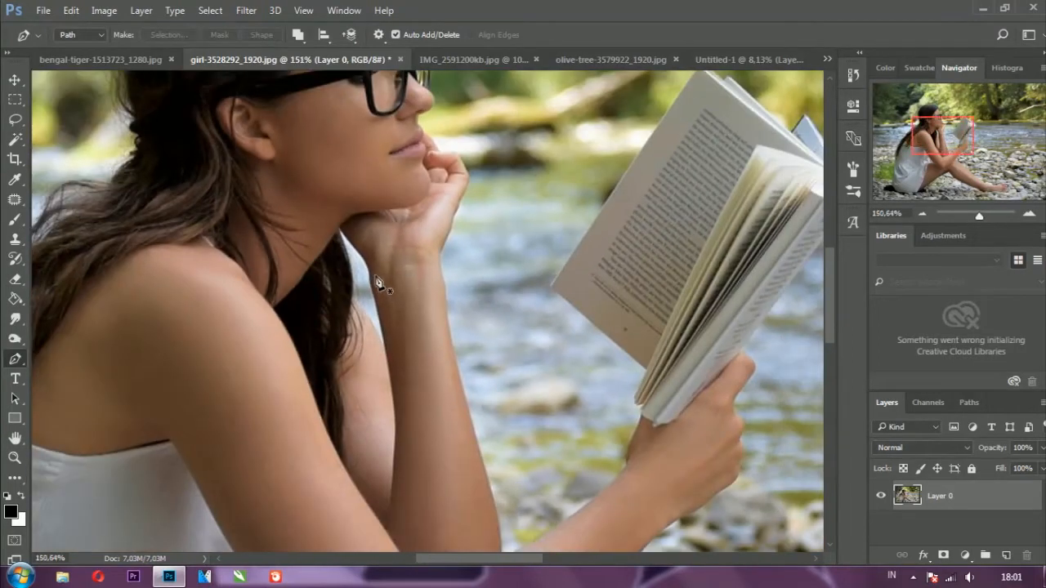
right_click(362, 250)
click(455, 243)
click(612, 158)
click(513, 225)
key(Delete)
Outline the background gap between the dress, upper arm and lap with the Pen tool, convert it to a selection and delete it.
scroll(378, 322, down, 8)
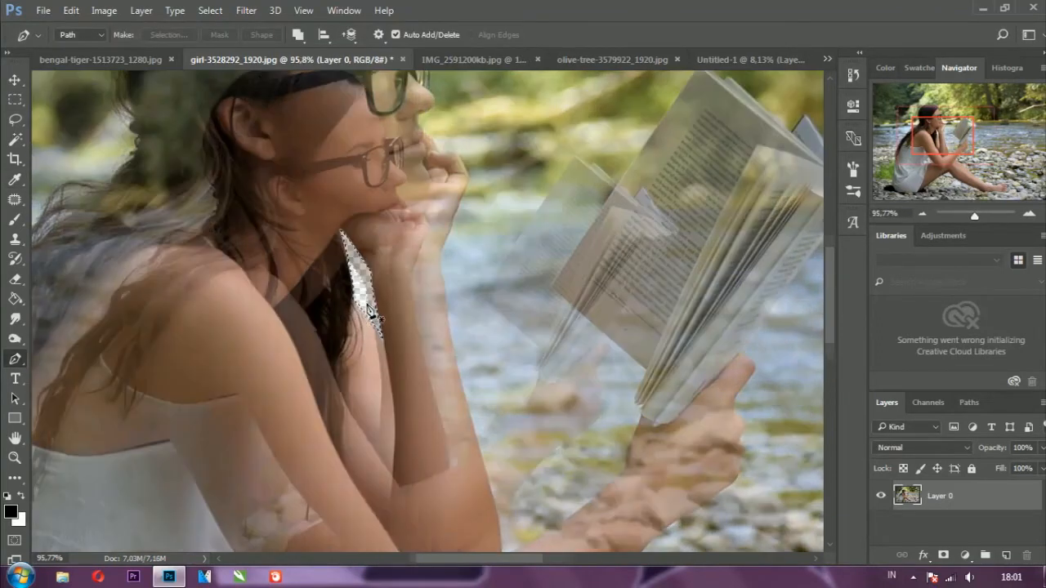
scroll(348, 427, up, 8)
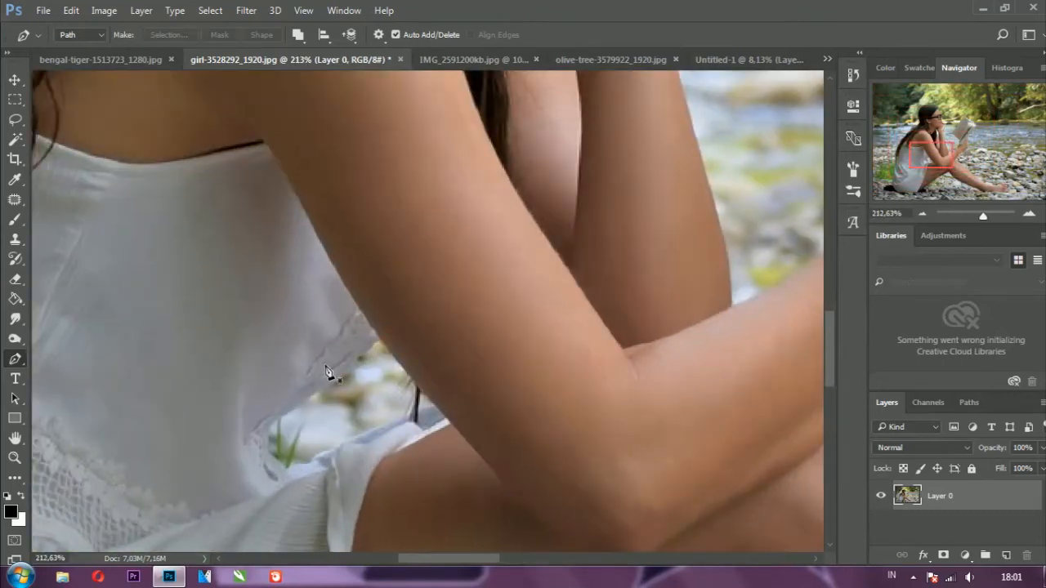
drag(327, 385, 319, 457)
click(278, 464)
click(290, 473)
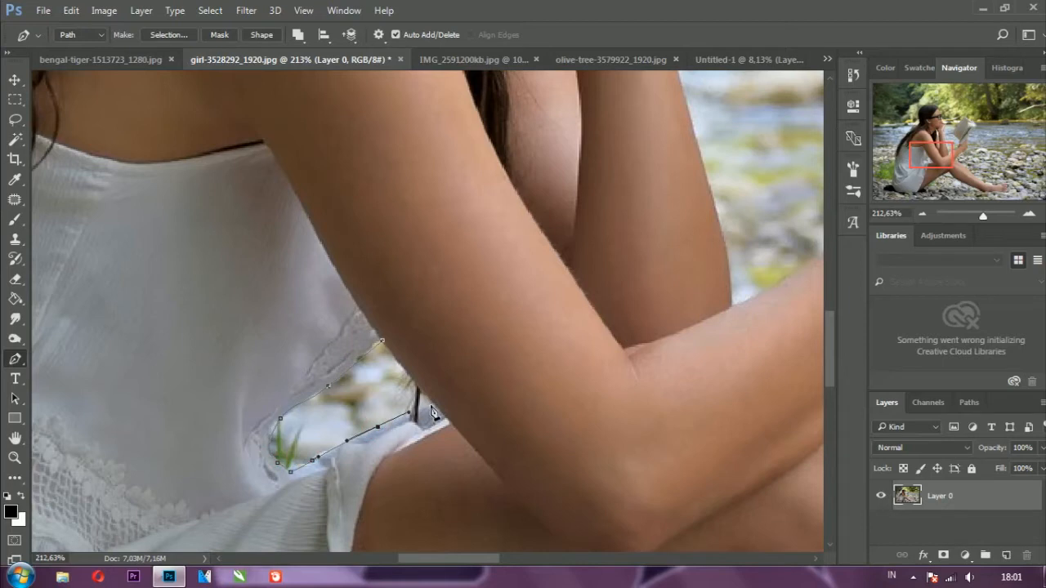
right_click(377, 410)
click(495, 76)
click(612, 156)
key(Delete)
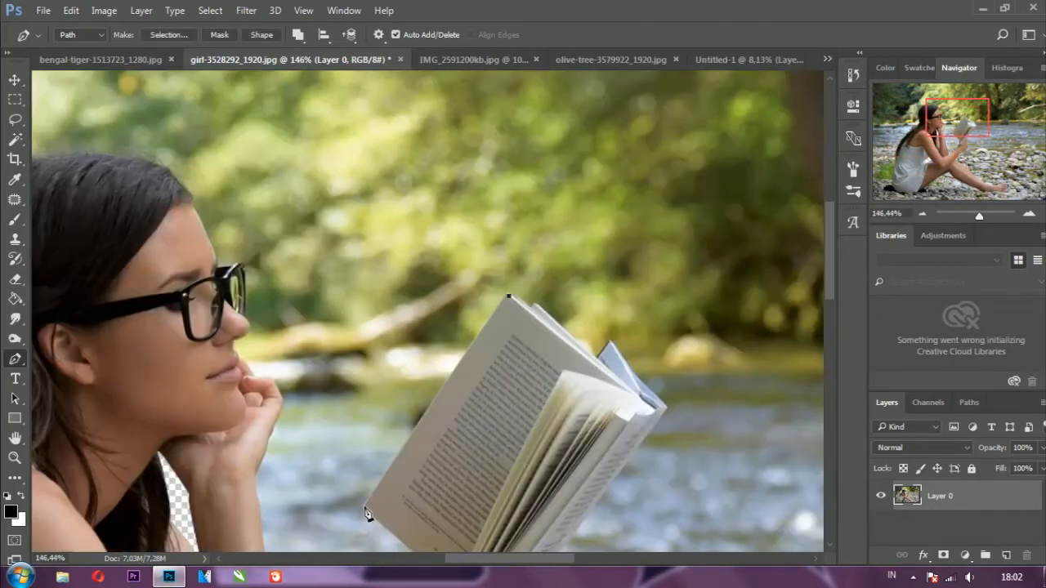
Begin the girl's main Pen outline along the open book's page edge, the wrist and the forearm down to the other elbow.
click(366, 510)
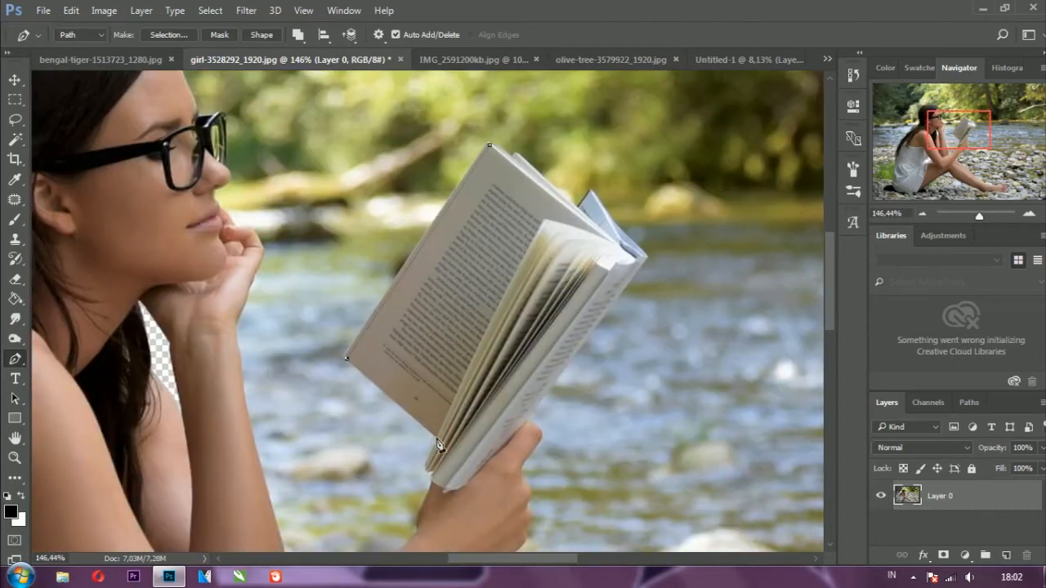
scroll(427, 472, up, 3)
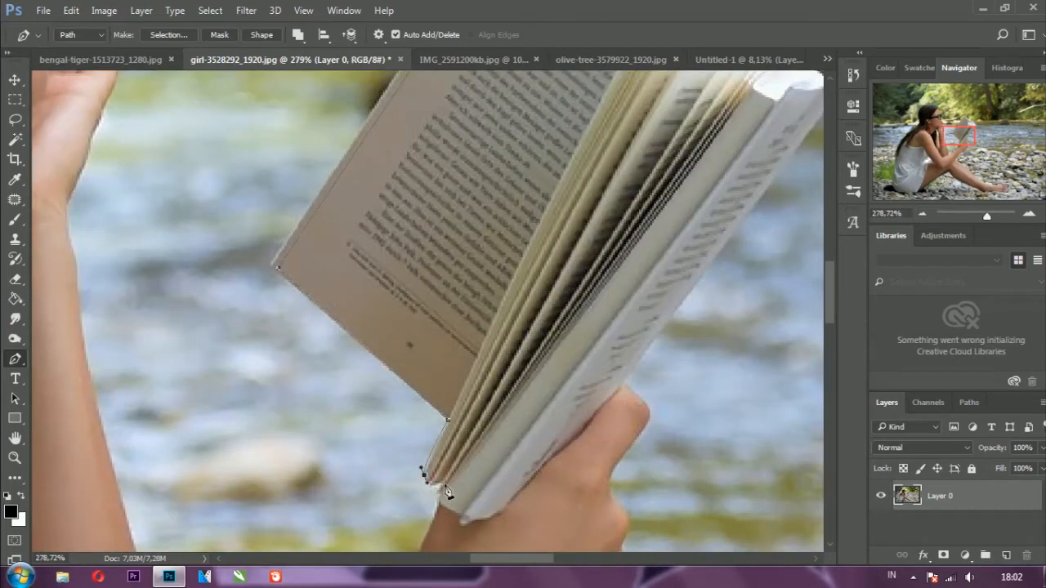
drag(525, 456, 614, 305)
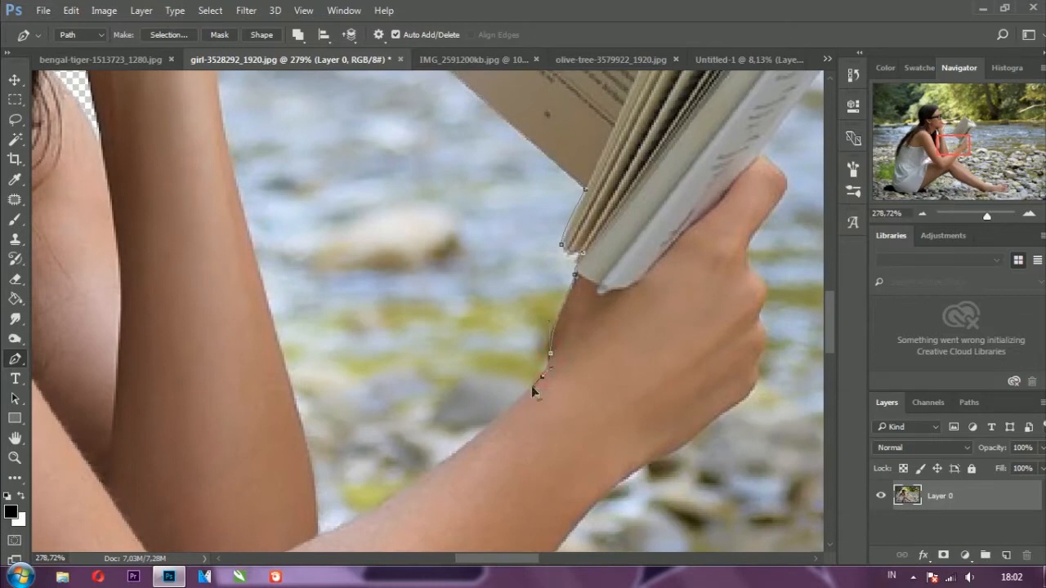
drag(424, 474, 411, 489)
drag(318, 536, 307, 537)
Continue the Pen path up the outer edge of the raised forearm, past the wrist to the hand under the chin.
drag(309, 449, 302, 423)
drag(310, 450, 305, 450)
drag(304, 449, 302, 417)
scroll(273, 188, up, 5)
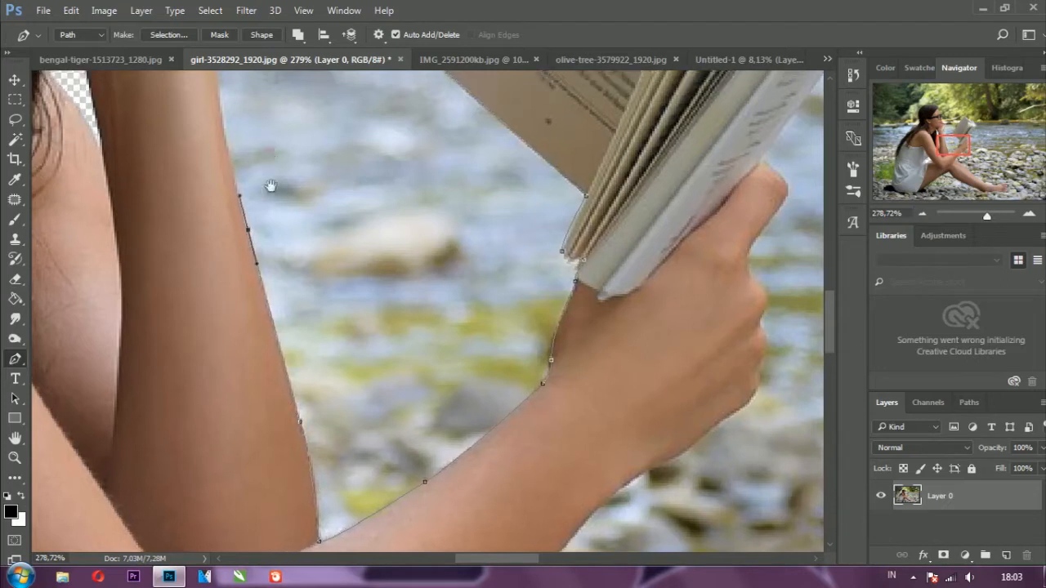
drag(241, 316, 243, 292)
click(236, 266)
drag(248, 201, 255, 189)
click(269, 144)
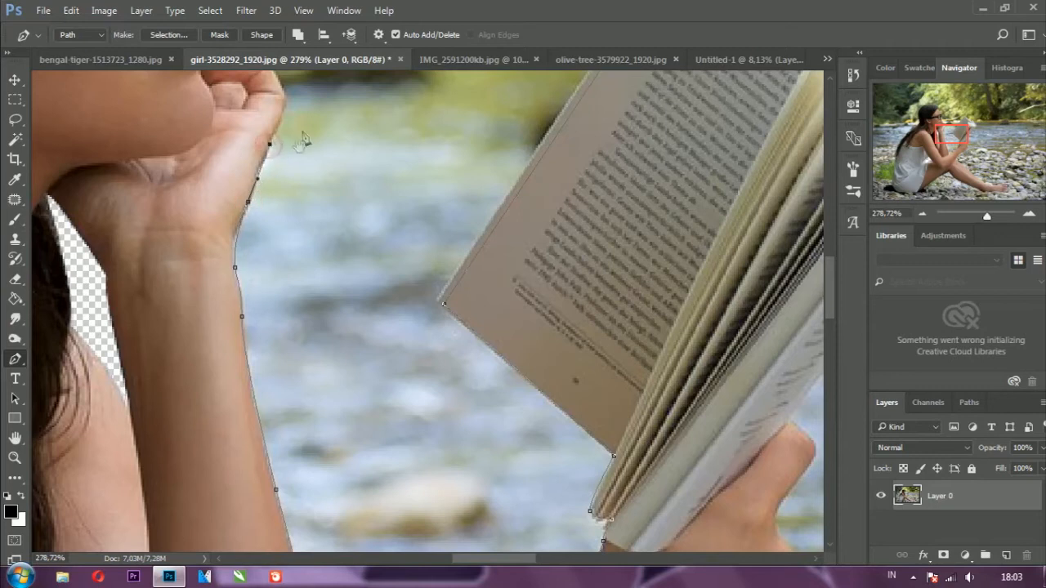
Trace around the fingers beside the chin and up past the lips to the nose.
drag(303, 142, 378, 465)
click(362, 423)
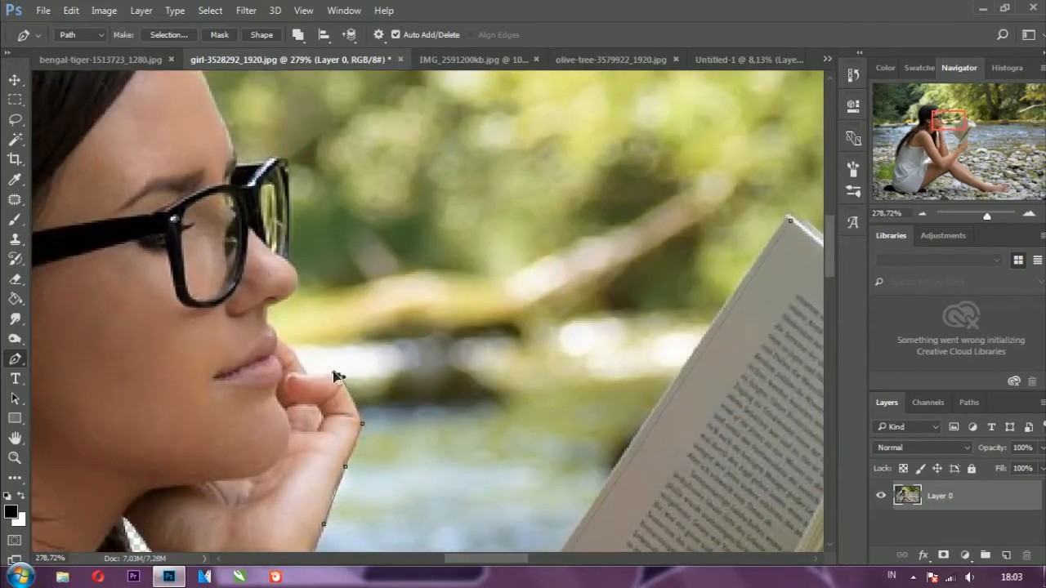
click(309, 375)
scroll(270, 317, up, 1)
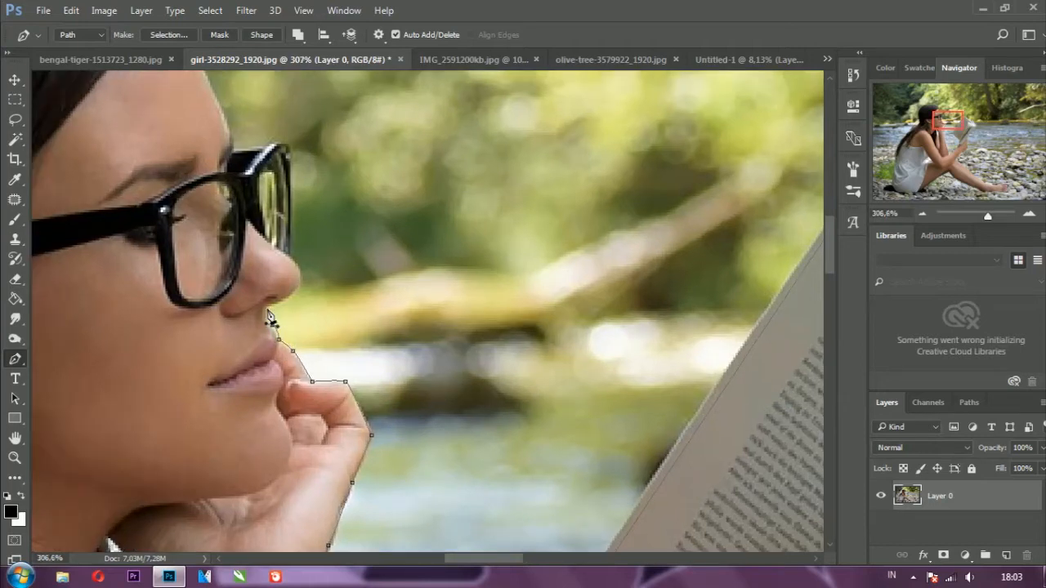
click(295, 288)
Extend the path around the front of the glasses and up the forehead to the hairline.
scroll(347, 215, up, 3)
click(320, 340)
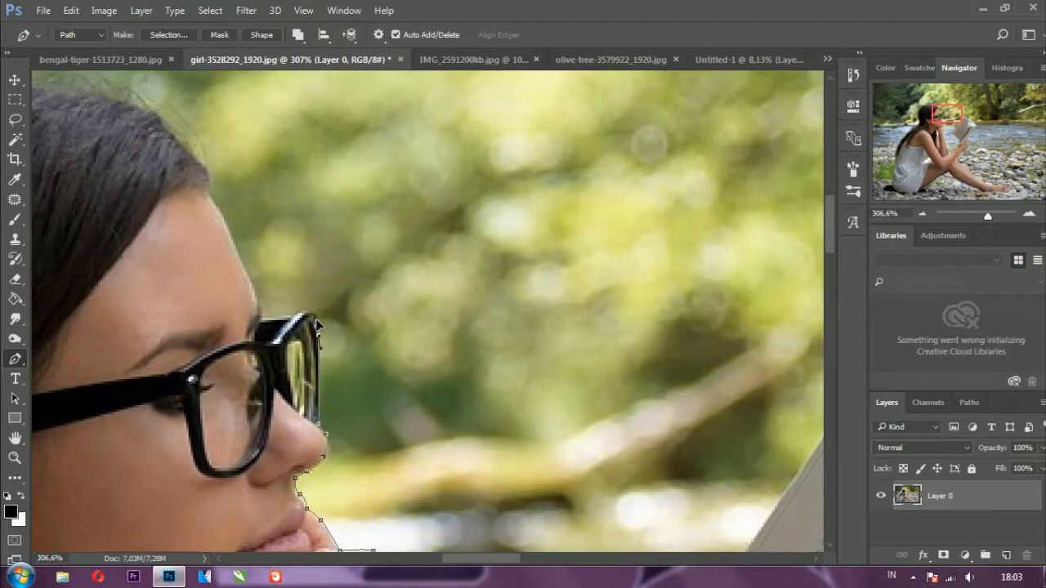
click(317, 314)
drag(205, 193, 226, 207)
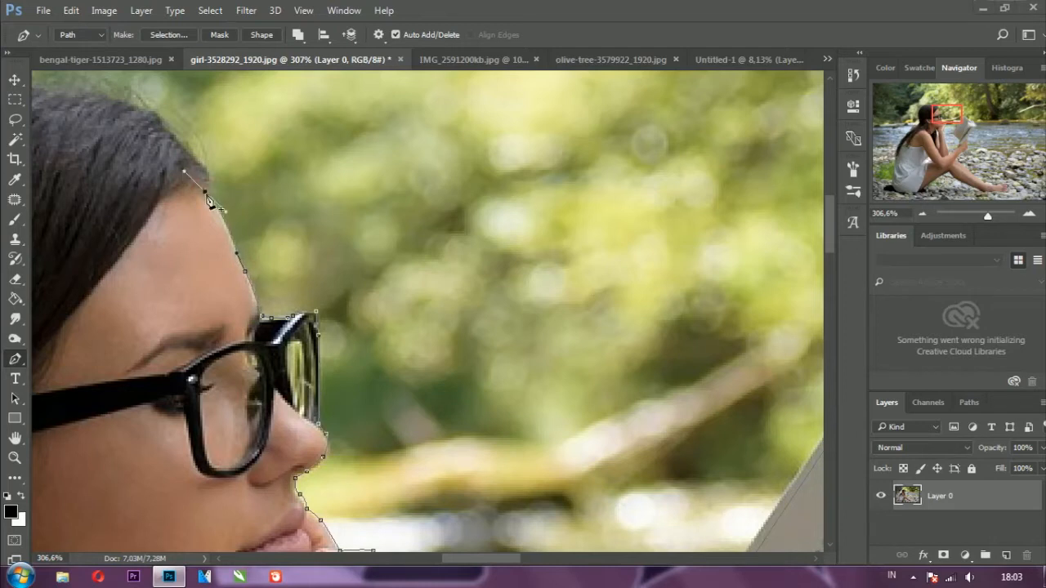
Trace the hair over the crown and down the back of the head with curved segments.
drag(250, 175, 384, 231)
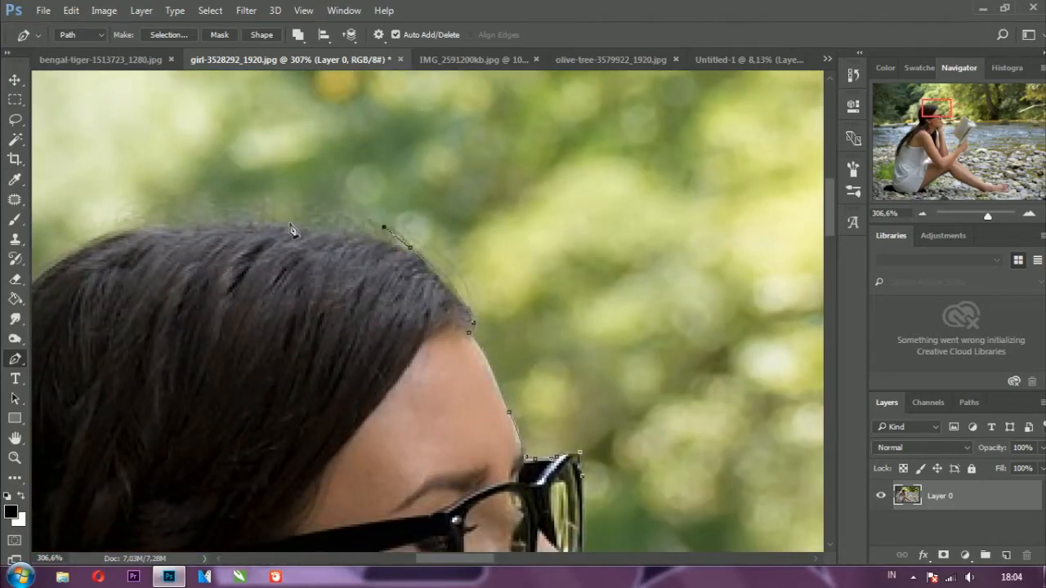
drag(258, 229, 74, 259)
scroll(245, 266, down, 5)
drag(111, 334, 89, 515)
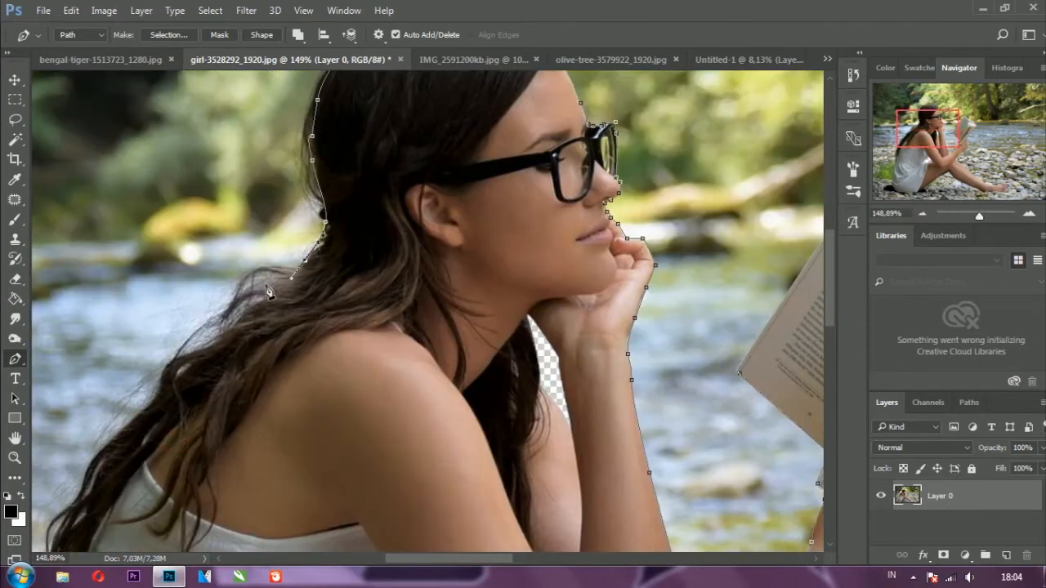
Trace the outer edge of the long hair over the shoulder and down the back to its tips, redoing the first curve.
drag(262, 282, 197, 343)
key(ctrl+z)
drag(230, 308, 215, 324)
drag(180, 367, 151, 405)
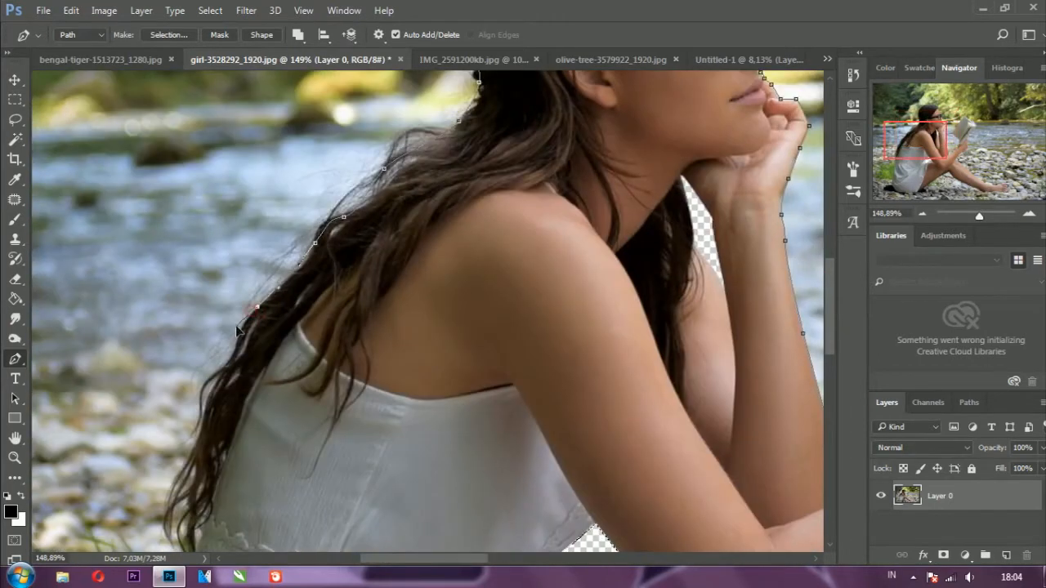
click(231, 353)
click(207, 387)
click(198, 414)
click(198, 448)
drag(186, 481, 184, 491)
click(173, 516)
Continue the outline from the hair tips down the back edge of the white dress.
drag(182, 528, 341, 152)
click(234, 339)
click(227, 361)
click(271, 256)
click(252, 381)
click(247, 410)
click(253, 462)
Trace the lower hem of the dress and the underside of the thigh.
drag(329, 397, 182, 176)
click(237, 335)
click(400, 340)
click(474, 293)
click(521, 262)
click(569, 227)
Trace from the back of the knee along the underside of the calf to the heel, making the knee anchor a corner.
drag(589, 214, 177, 346)
drag(339, 286, 392, 283)
alt+click(339, 286)
drag(487, 346, 325, 269)
drag(303, 323, 366, 352)
drag(564, 433, 704, 468)
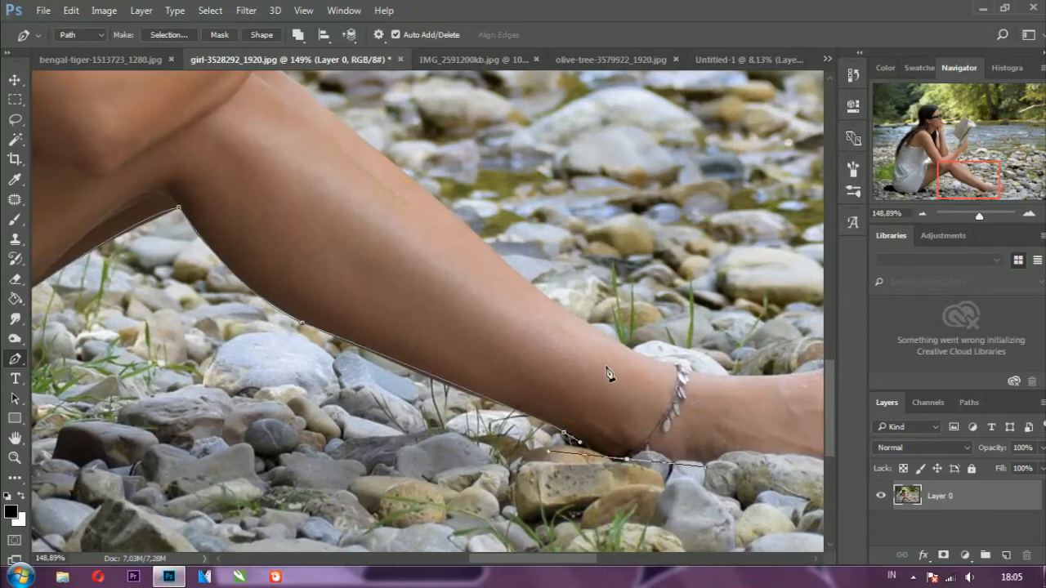
Trace the sole of the foot and around the toes, removing the outgoing curve handle at a toe anchor.
drag(609, 369, 422, 392)
drag(678, 489, 720, 496)
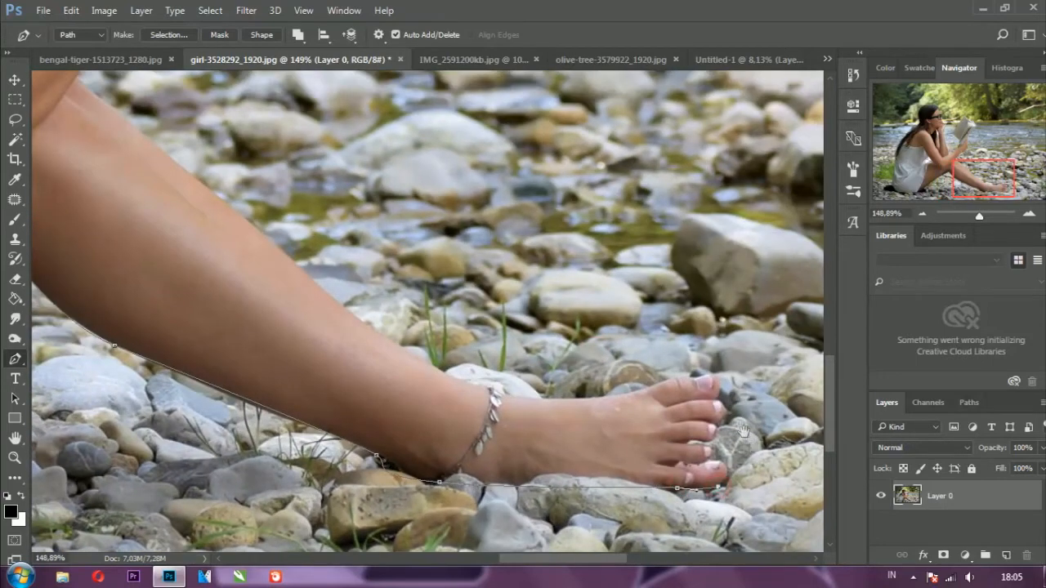
scroll(417, 486, up, 2)
scroll(402, 478, up, 1)
drag(389, 478, 339, 490)
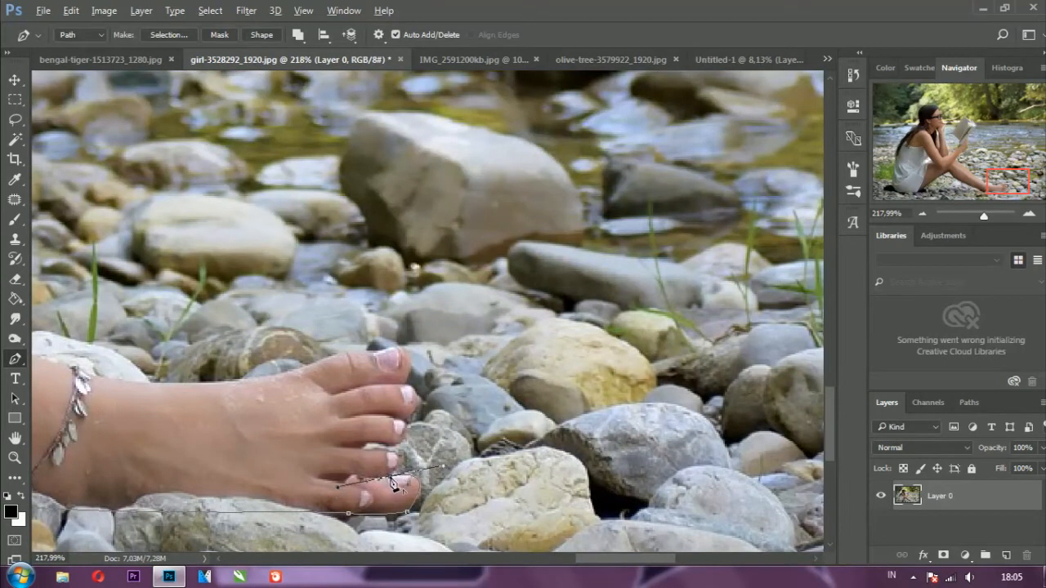
drag(363, 451, 295, 368)
alt+click(363, 451)
Trace the top of the foot past the anklet and onto the lower shin, redoing the anchor near the anklet.
drag(187, 387, 397, 415)
mouse_move(459, 401)
mouse_down()
mouse_move(421, 407)
mouse_move(447, 405)
mouse_up()
click(314, 408)
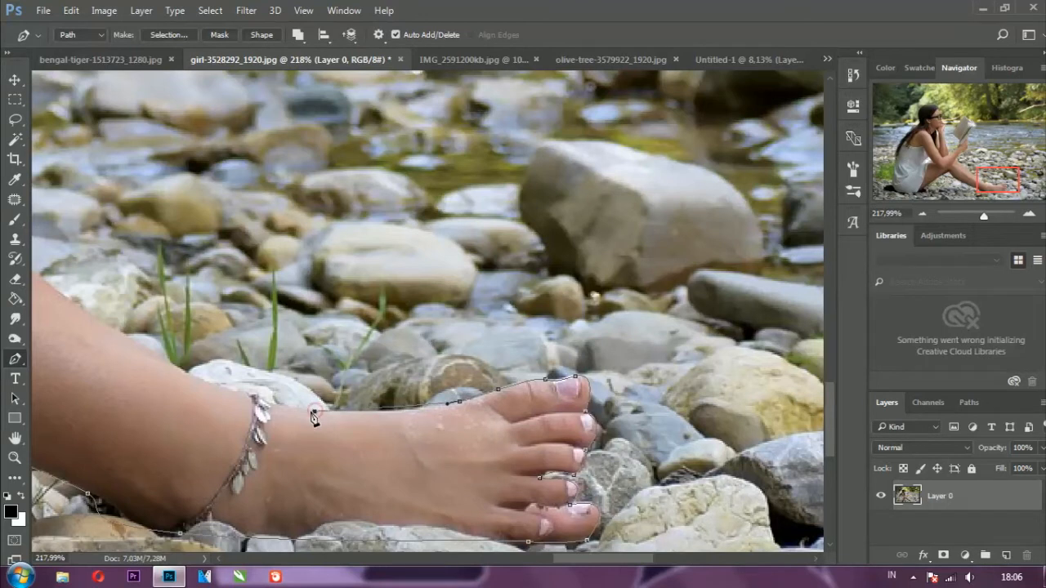
key(ctrl+z)
drag(331, 413, 478, 443)
click(240, 392)
click(320, 360)
drag(319, 359, 234, 293)
Continue the outline up the front of the shin to where the leg meets the forearm.
drag(312, 262, 574, 403)
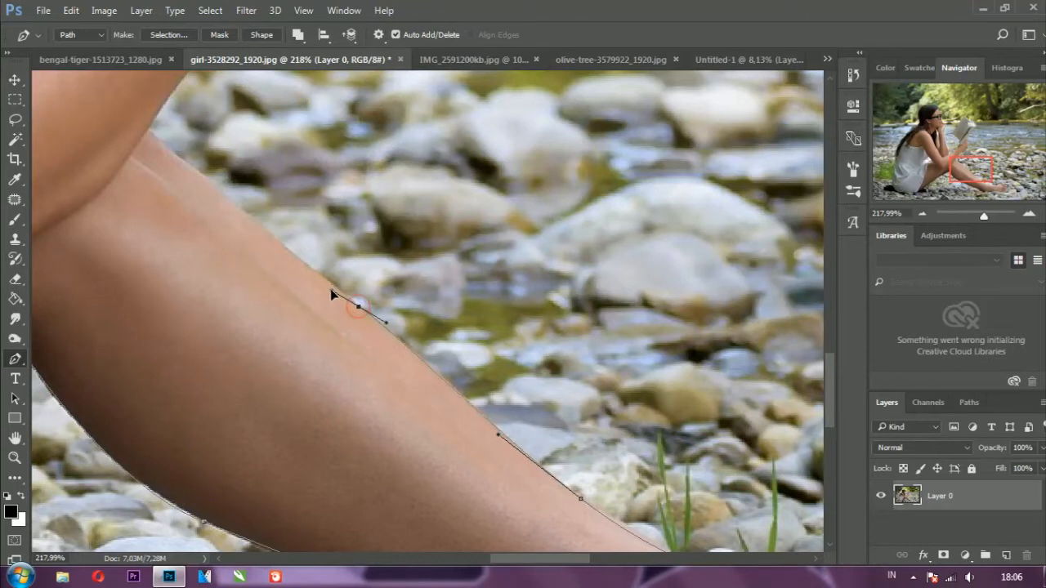
drag(136, 143, 251, 339)
click(270, 320)
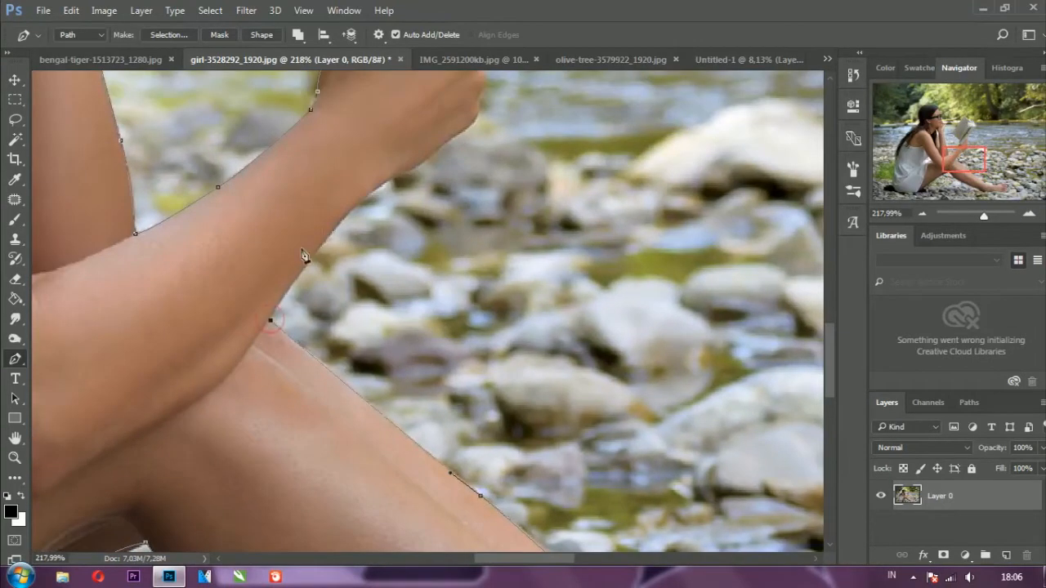
Trace the underside of the forearm and the knuckles to the base of the thumb, removing the outgoing curve handle there.
drag(346, 215, 371, 193)
drag(372, 145, 211, 327)
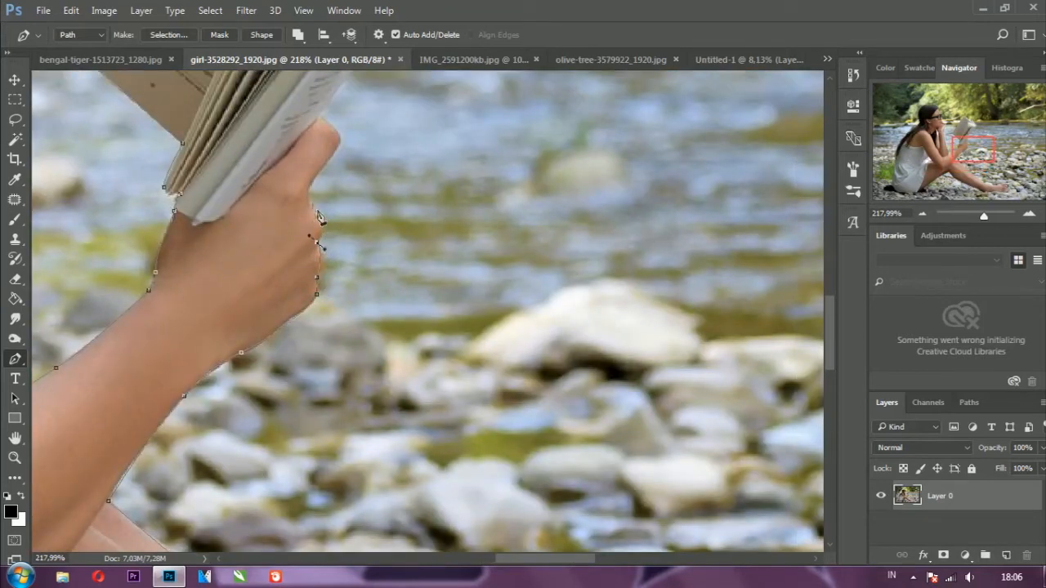
drag(326, 192, 266, 342)
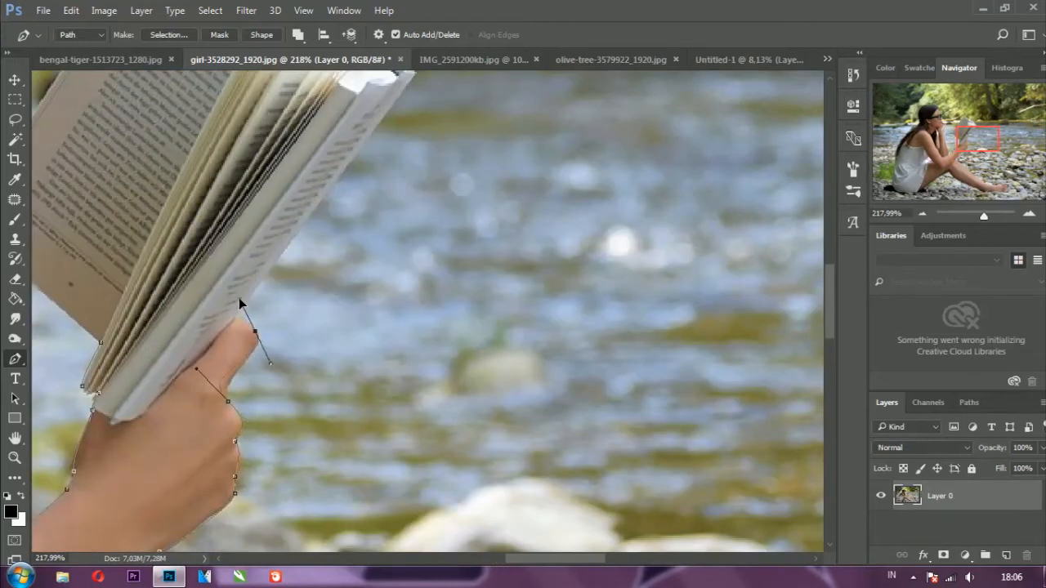
alt+click(229, 404)
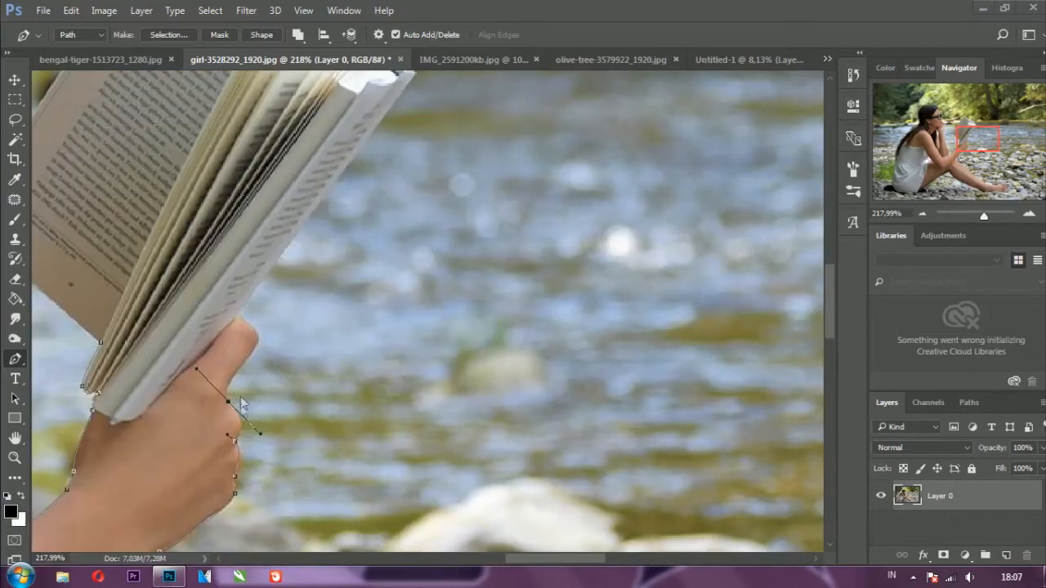
Trace around the thumb and along the book cover to its outer corner, removing the outgoing curve handle at the thumb.
drag(248, 356, 146, 520)
alt+click(239, 318)
click(319, 278)
alt+click(141, 518)
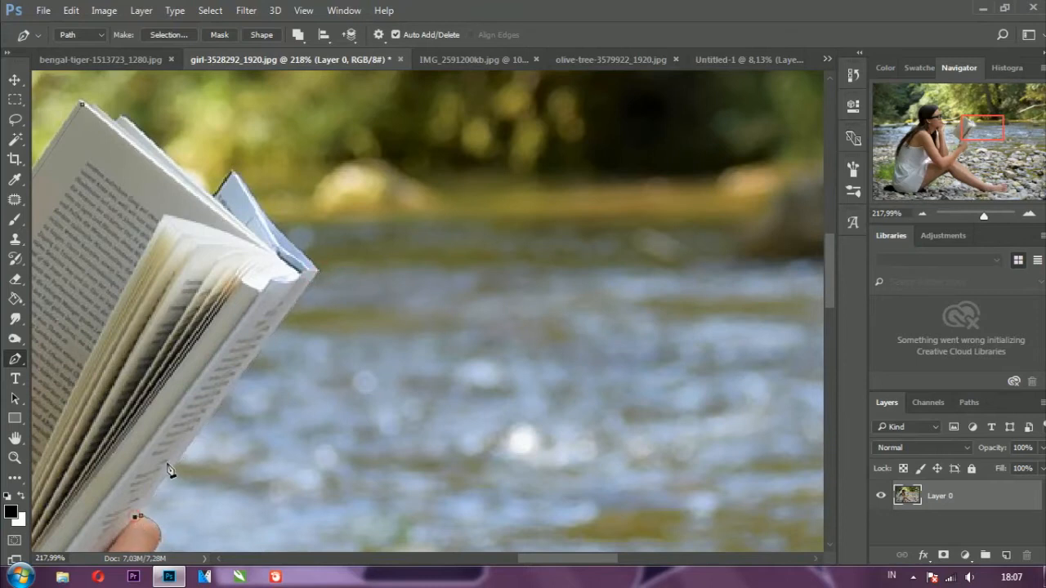
Trace the book's upper edges from the outer corner over the bluish flap towards the opposite cover corner, completing the outline.
drag(321, 279, 450, 432)
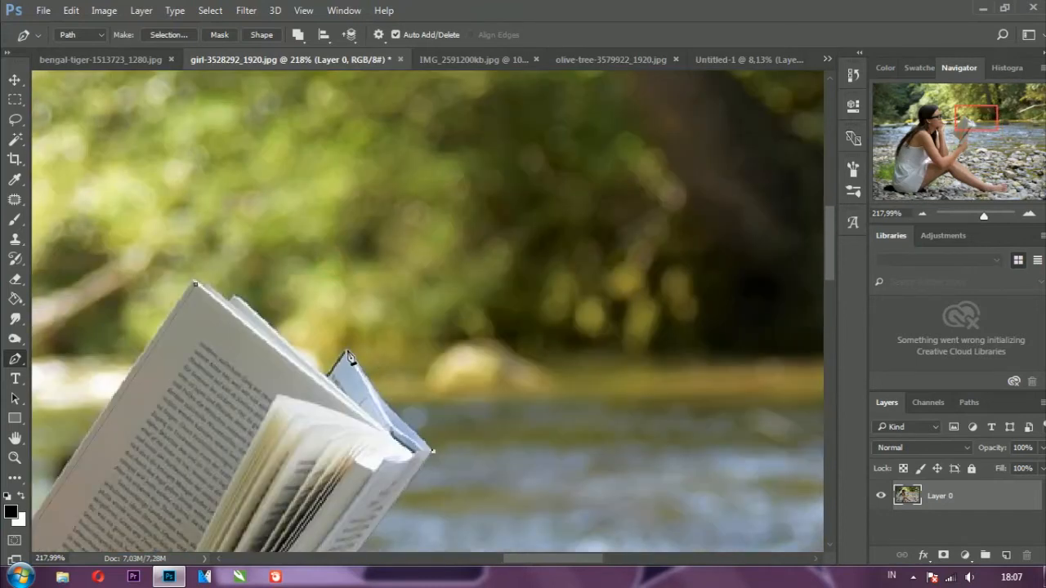
drag(382, 397, 362, 374)
click(349, 352)
click(329, 375)
click(240, 299)
Convert the finished path to a selection and add it as a layer mask on Layer 0.
right_click(211, 301)
click(278, 179)
click(612, 156)
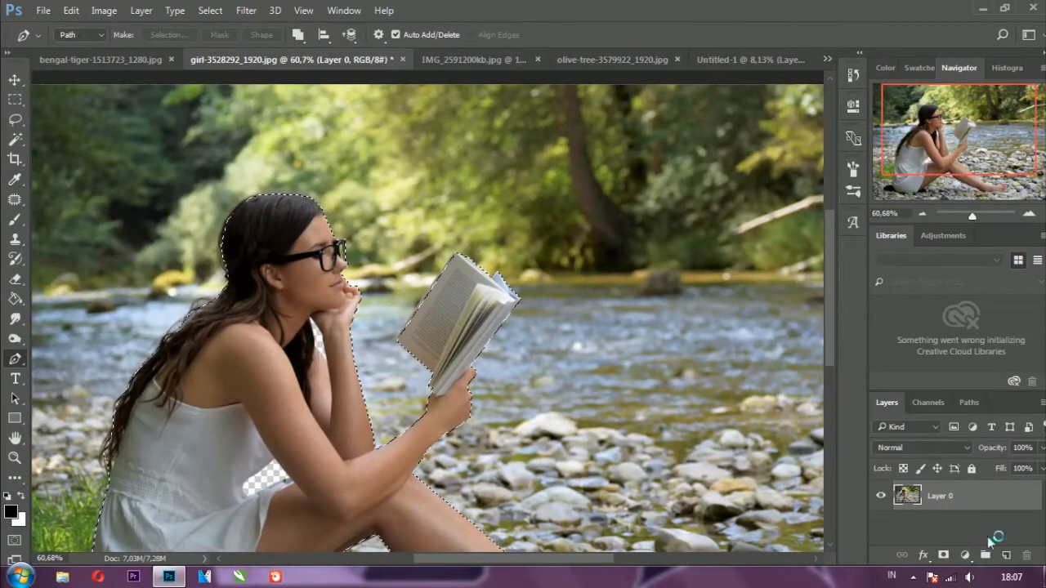
click(943, 555)
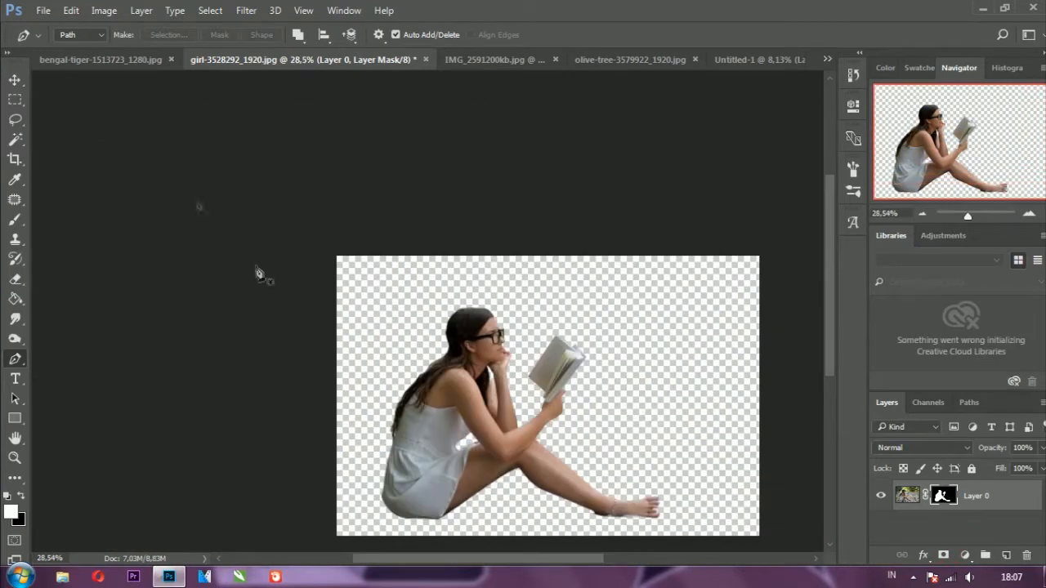
Move the cut-out girl into the Untitled-1 composite and position her beside the tiger in Free Transform.
click(14, 80)
drag(442, 451, 539, 331)
key(ctrl+t)
drag(535, 374, 450, 432)
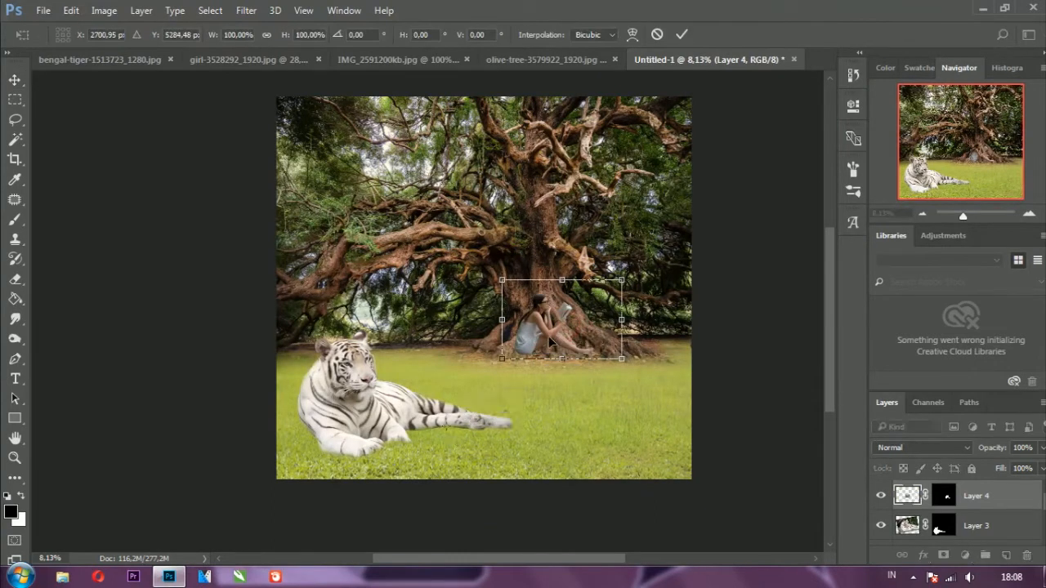
drag(550, 350, 417, 415)
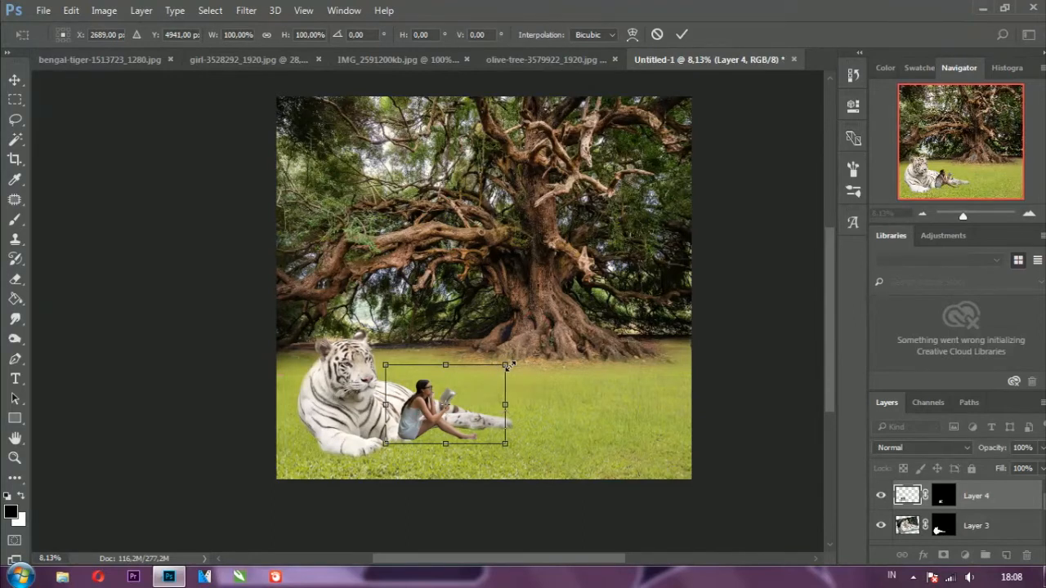
Scale the girl to 216.56% and place her sitting on the lawn in front of the tiger's hind body.
drag(502, 367, 634, 259)
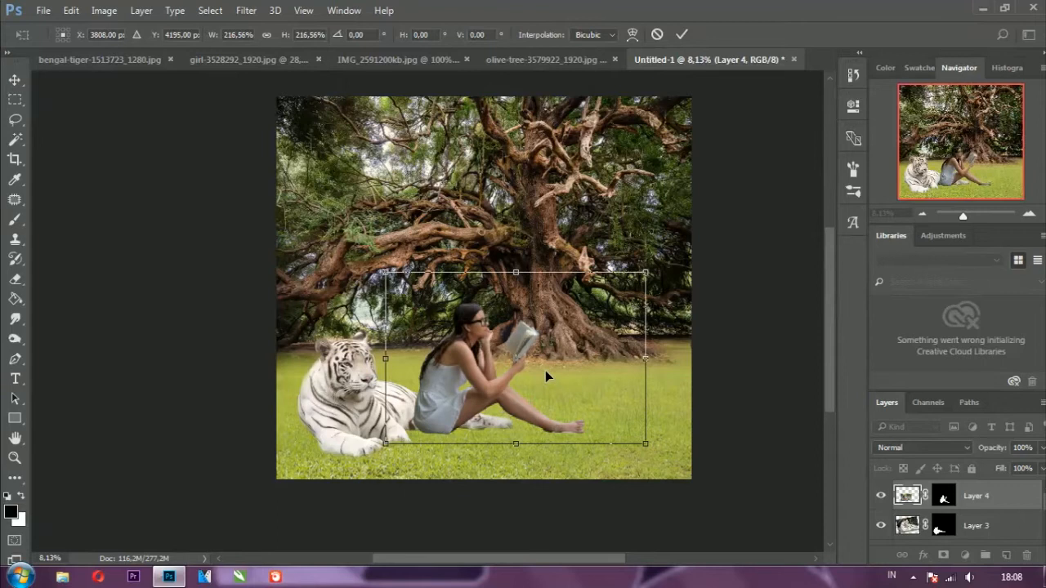
drag(541, 376, 544, 371)
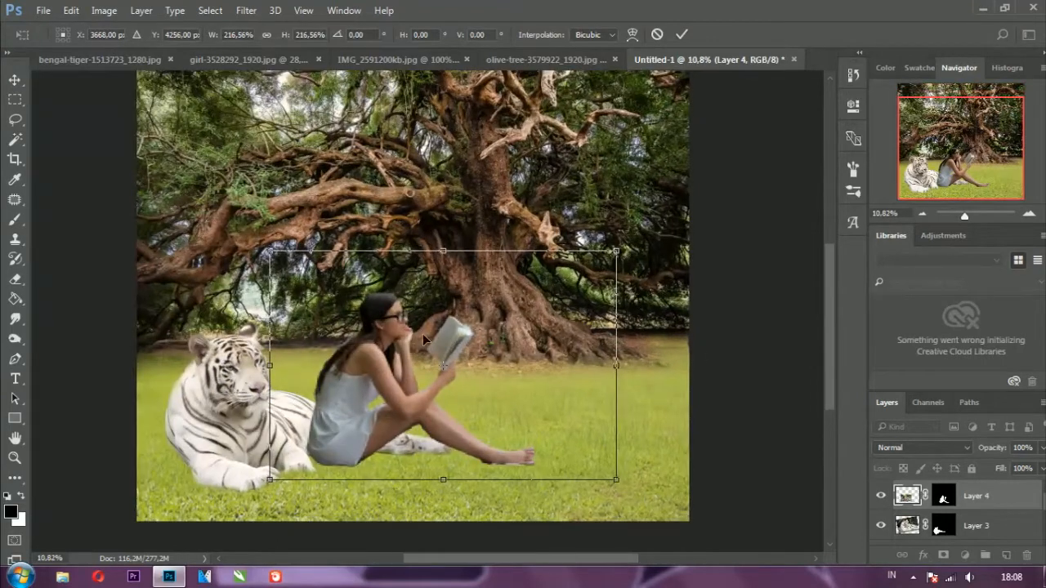
scroll(378, 364, up, 3)
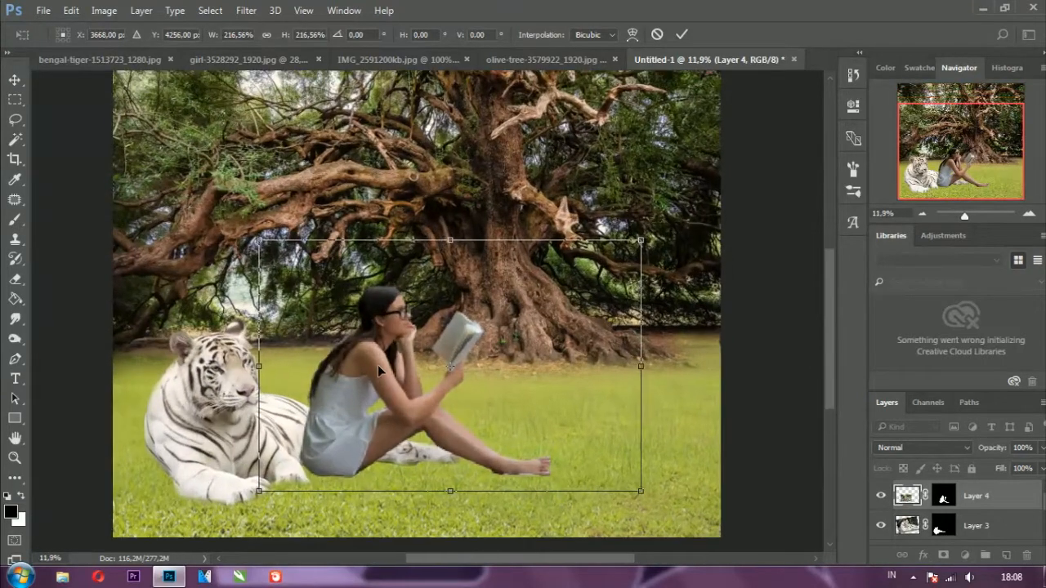
drag(377, 368, 356, 402)
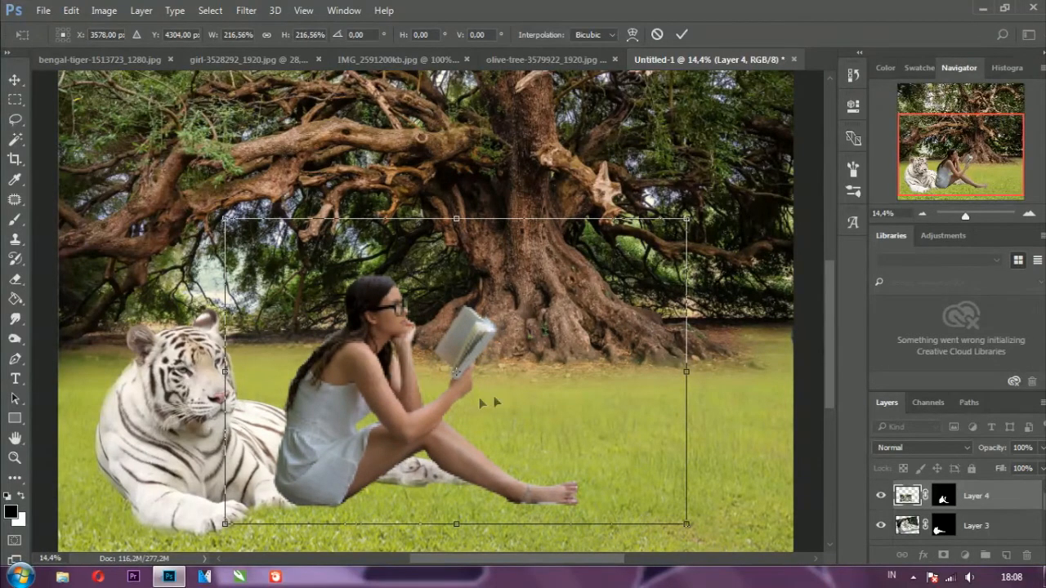
Set the girl's rotation to -0.11 degrees, nudge her slightly up and left, and apply the transform.
drag(700, 202, 738, 190)
key(Down)
key(Down)
key(Down)
key(Down)
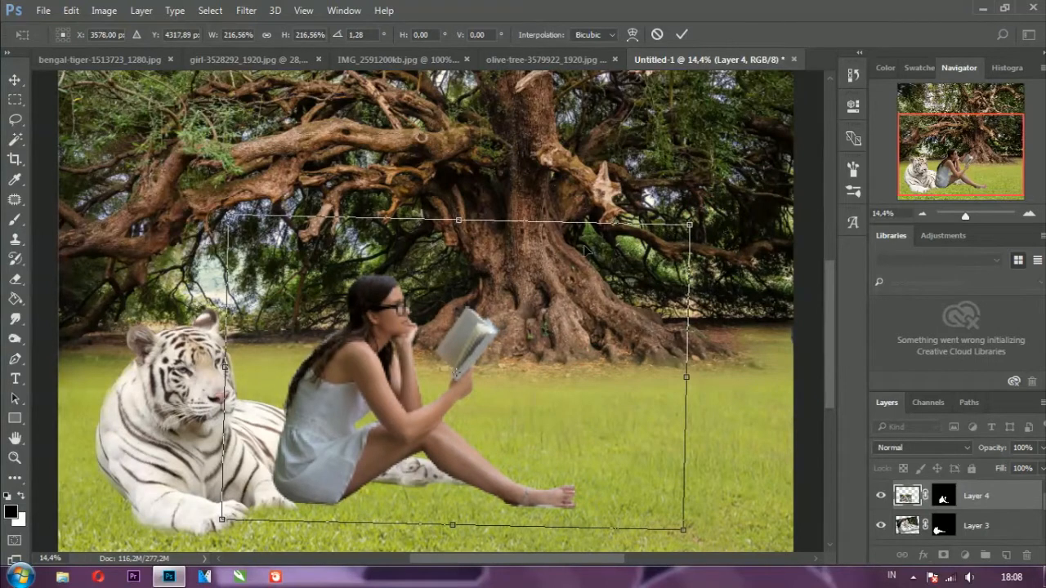
mouse_move(708, 215)
mouse_down()
mouse_move(739, 189)
mouse_move(701, 219)
mouse_up()
key(Up)
key(Up)
key(Up)
key(Left)
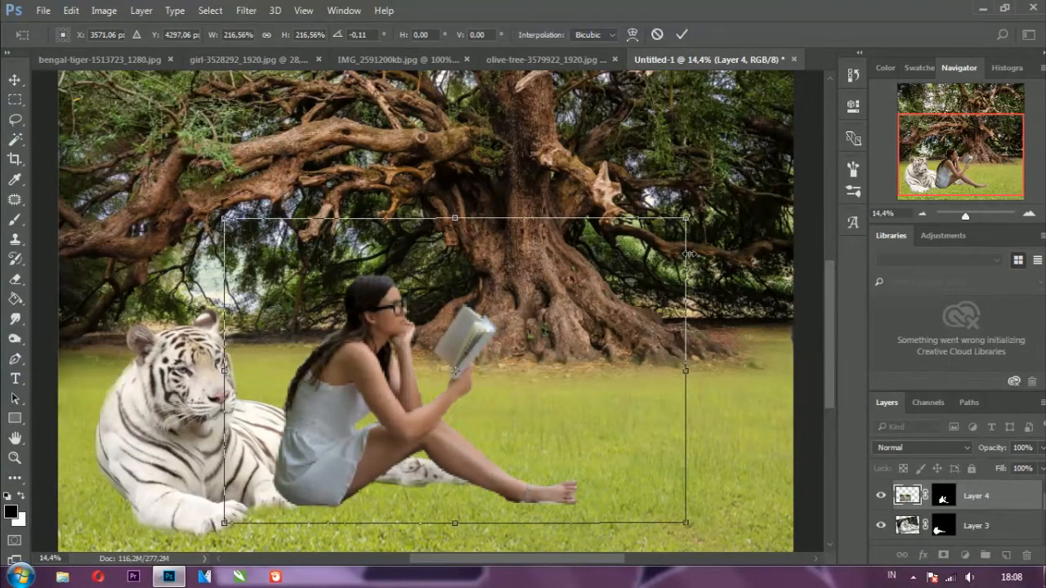
key(Return)
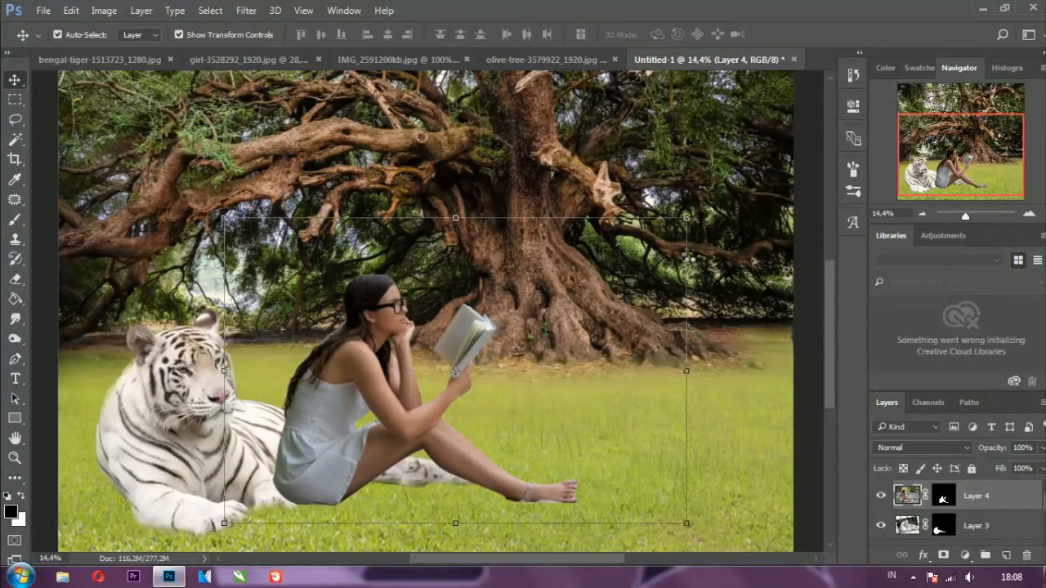
Erase the lower back edge of the girl's dress beside the tiger's paw with the soft 175-pixel Eraser.
click(18, 286)
scroll(278, 415, up, 5)
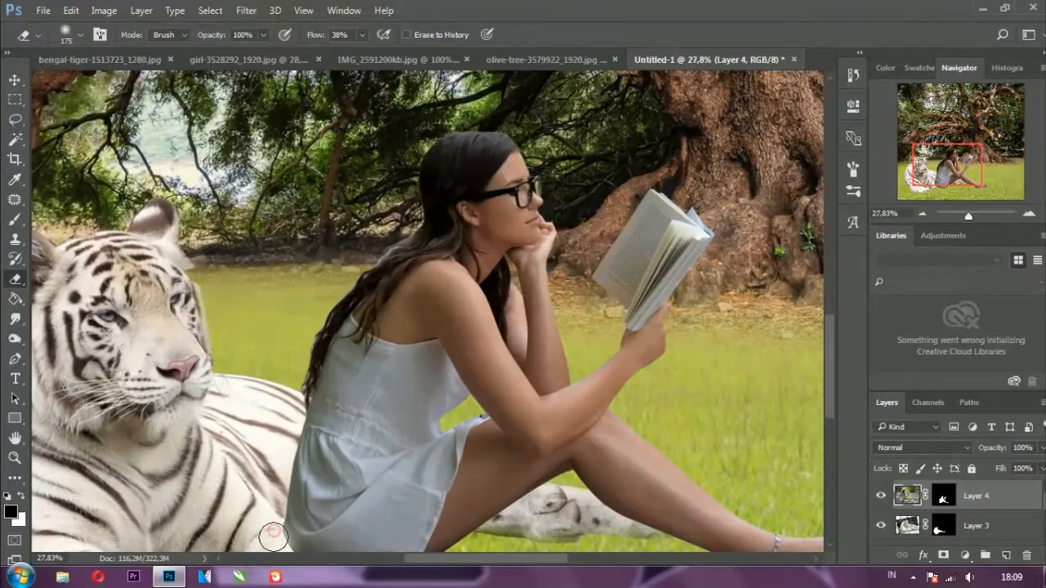
drag(279, 434, 209, 256)
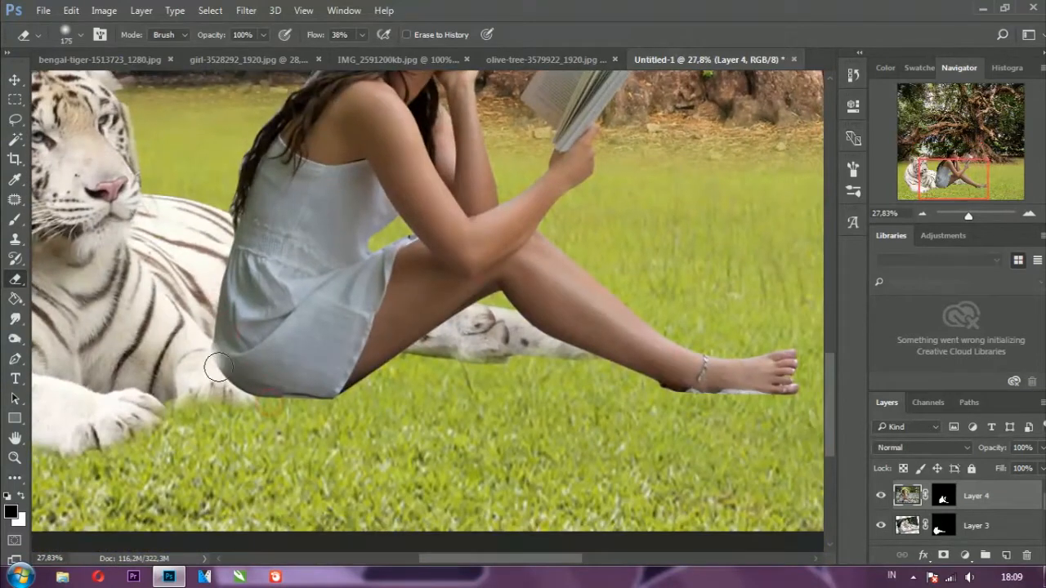
mouse_move(219, 376)
mouse_down()
mouse_move(205, 359)
mouse_move(237, 403)
mouse_up()
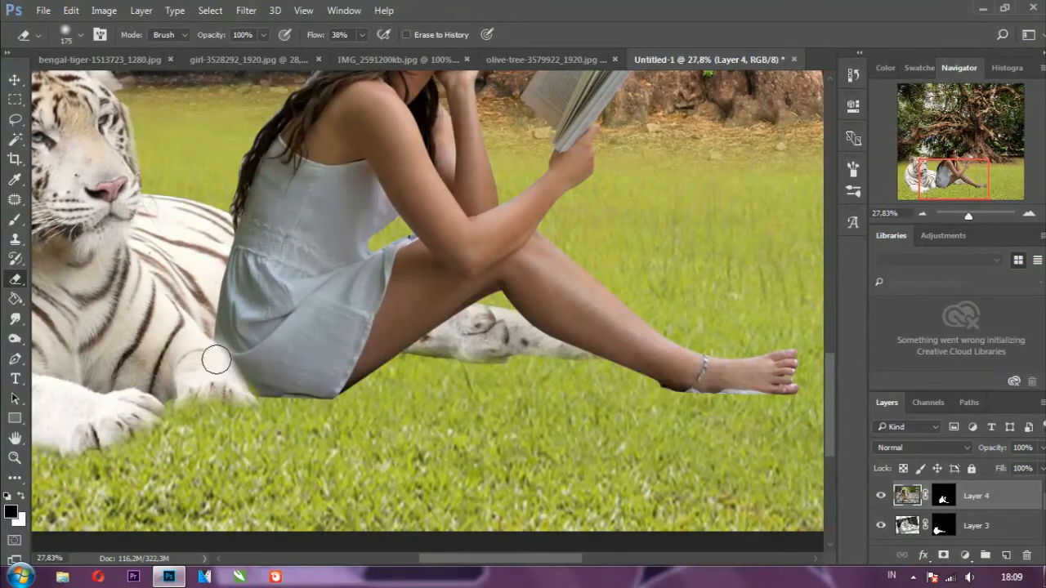
Undo the latest erasing on the dress by deleting Eraser states from the history, declining the last deletion.
key(ctrl+alt+z)
click(852, 75)
click(810, 155)
key(Return)
click(810, 154)
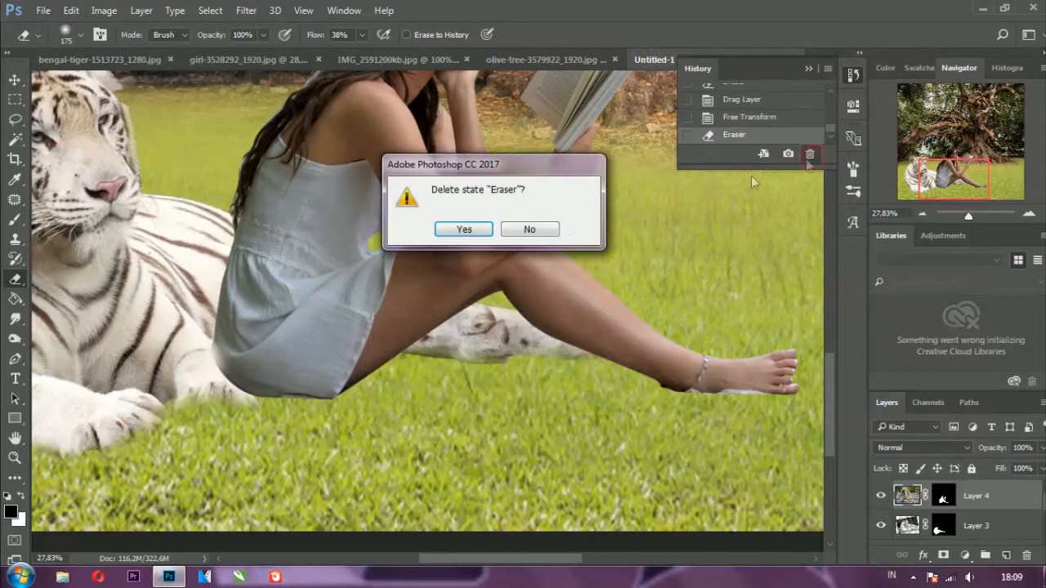
click(529, 230)
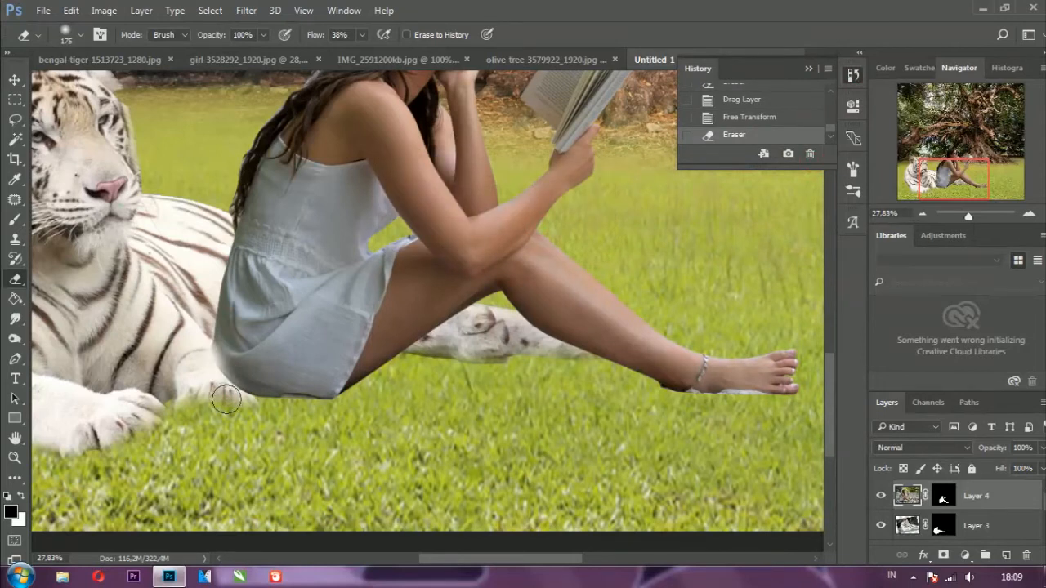
Softly erase the bottom edge of the girl's dress so that it blends into the grass.
mouse_move(228, 396)
mouse_down()
mouse_move(207, 357)
mouse_move(229, 397)
mouse_up()
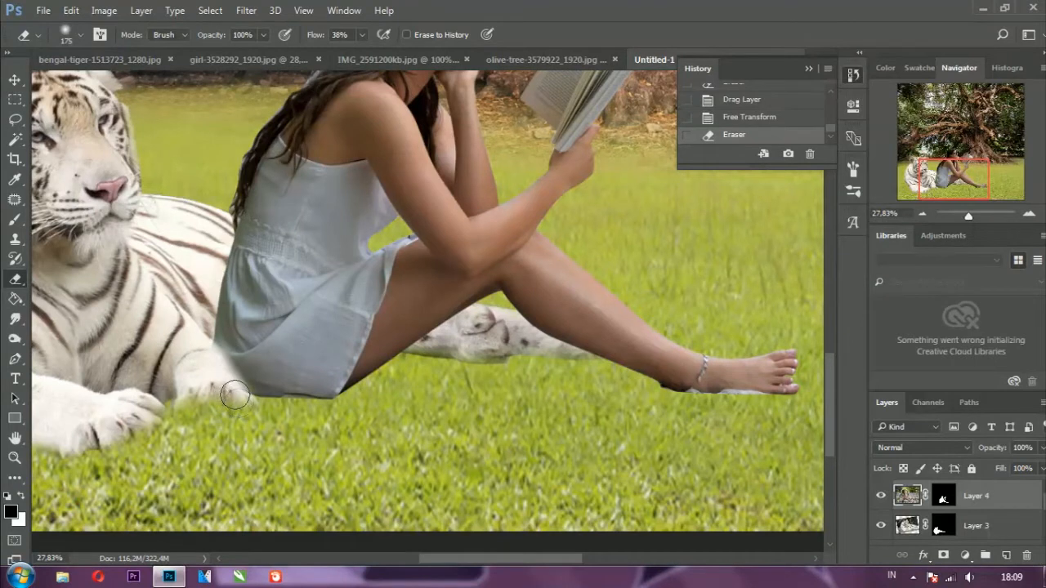
mouse_move(229, 391)
mouse_down()
mouse_move(196, 350)
mouse_move(226, 395)
mouse_up()
scroll(330, 382, down, 3)
scroll(330, 383, up, 2)
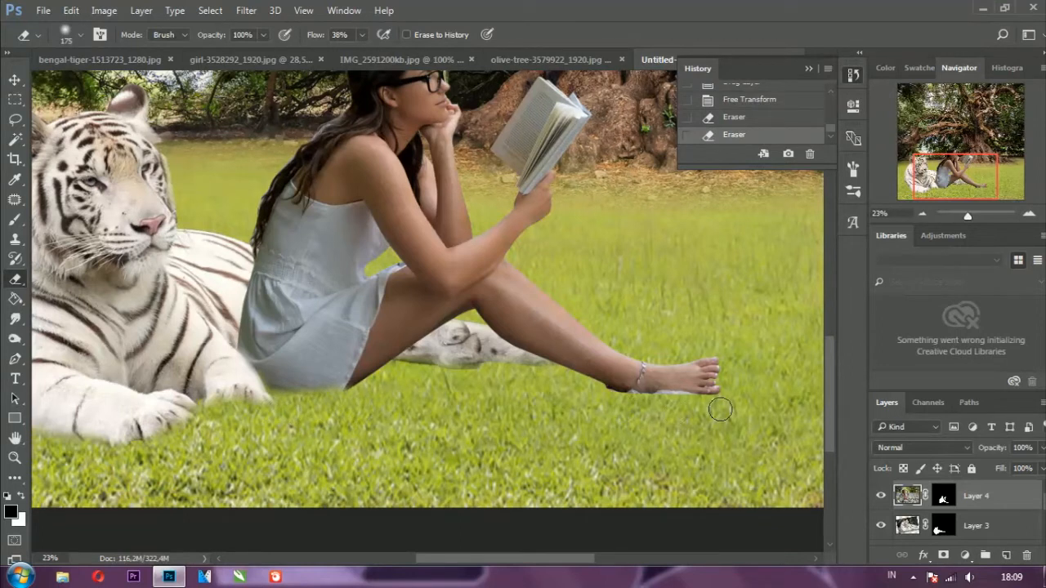
Erase the hard edge under the girl's foot from the toes to the heel to blend it into the lawn.
drag(721, 404, 736, 406)
scroll(737, 406, down, 3)
scroll(595, 396, up, 8)
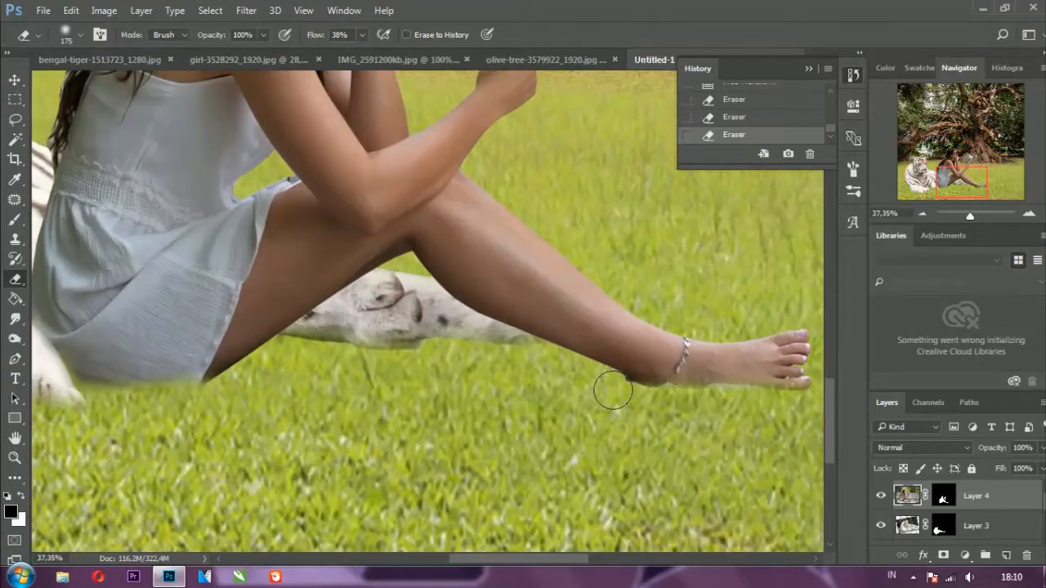
scroll(613, 393, up, 2)
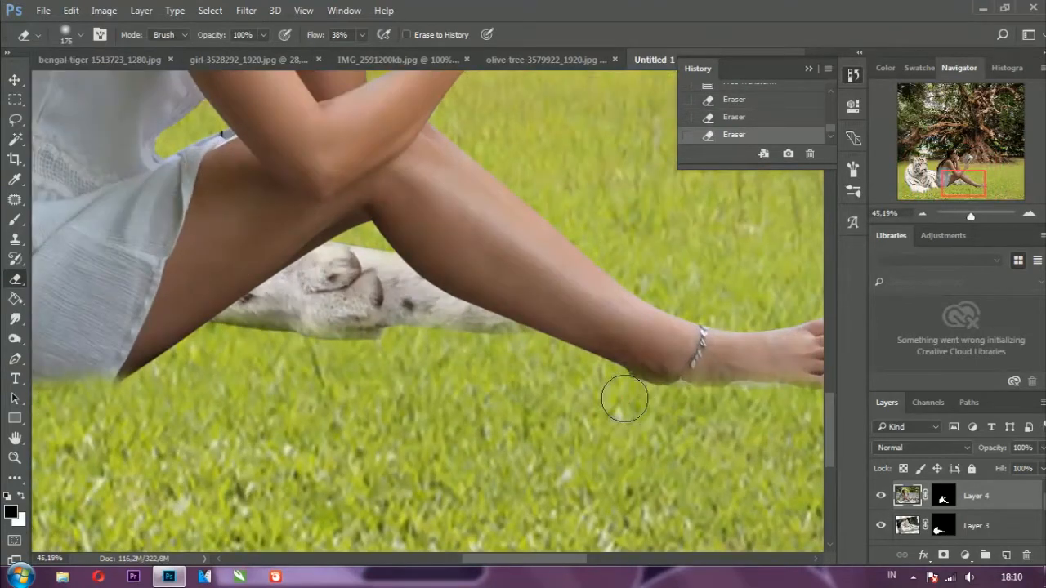
Soften the outer edge of the girl's hair from the neck down along her back with the Eraser.
key(ctrl+0)
scroll(431, 207, up, 4)
scroll(432, 206, up, 2)
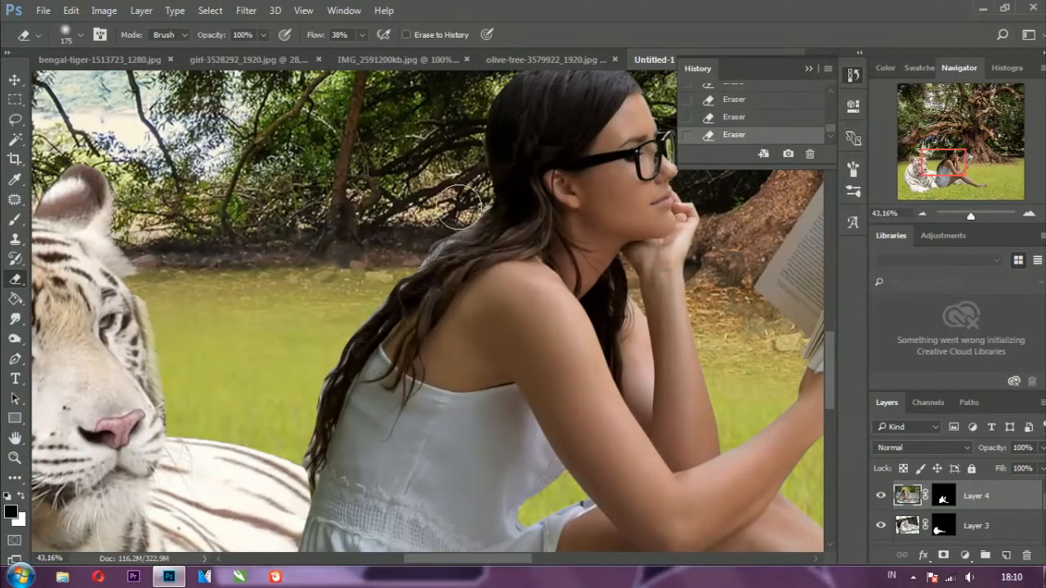
mouse_move(399, 262)
mouse_down()
mouse_move(385, 303)
mouse_move(315, 356)
mouse_move(325, 382)
mouse_move(312, 429)
mouse_move(286, 459)
mouse_move(303, 461)
mouse_move(299, 470)
mouse_move(295, 457)
mouse_up()
scroll(355, 247, down, 2)
scroll(355, 247, down, 1)
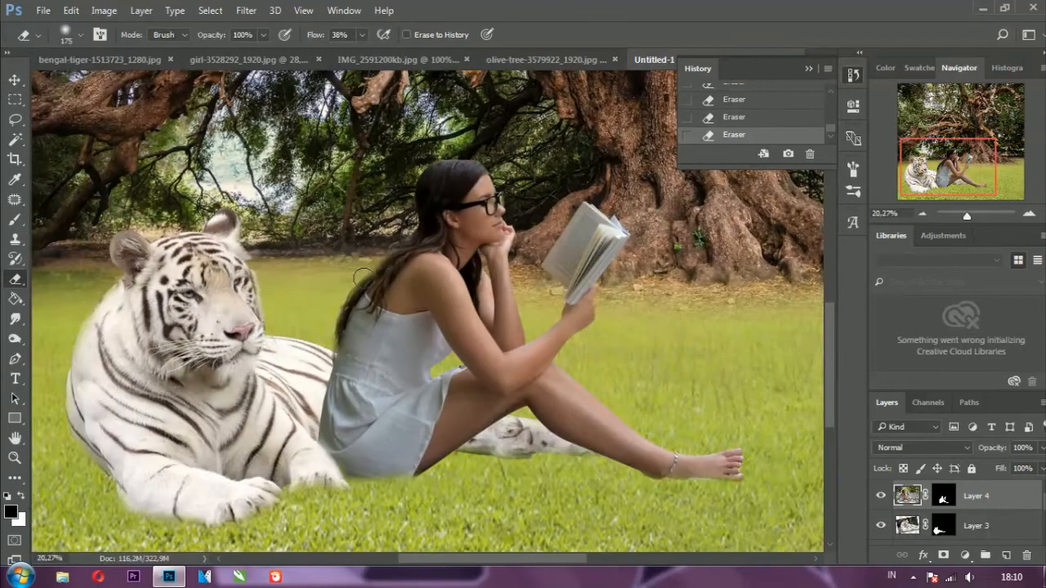
Erase more of the hair's fringe behind the shoulder and down to the lower tips.
scroll(360, 274, up, 2)
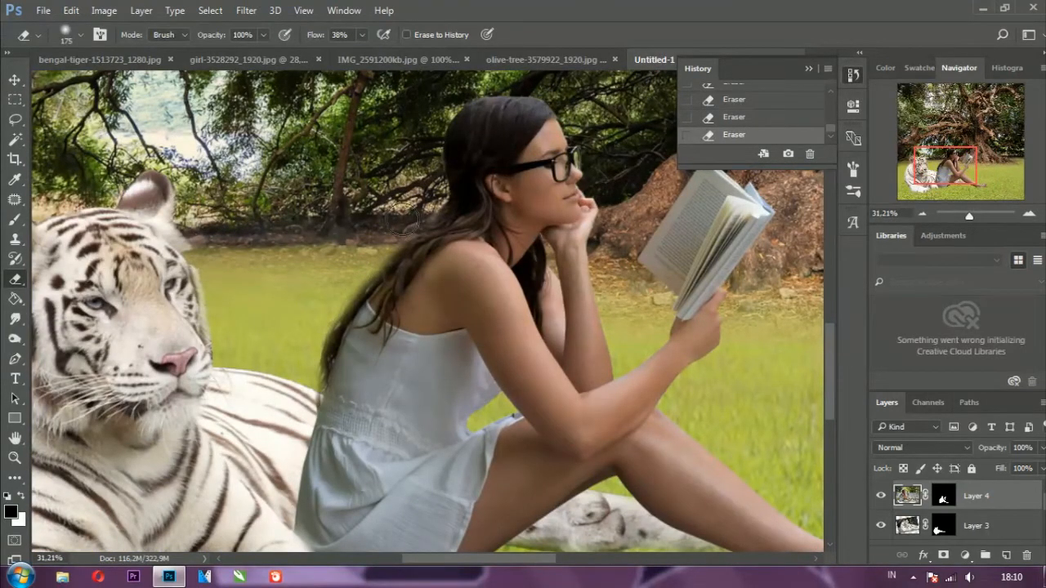
scroll(408, 203, down, 3)
scroll(475, 200, up, 3)
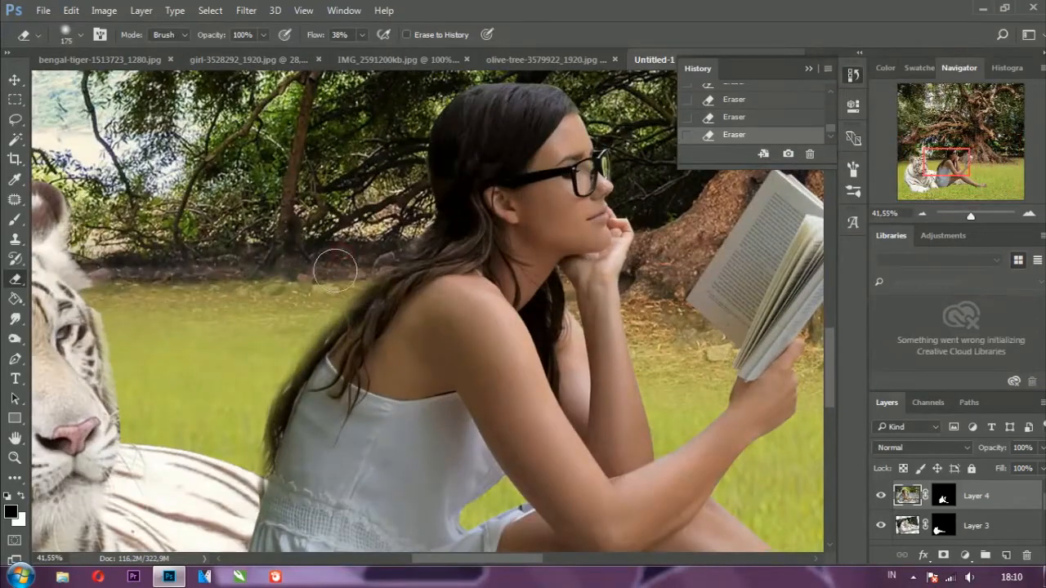
mouse_move(334, 269)
mouse_down()
mouse_move(276, 413)
mouse_move(259, 396)
mouse_up()
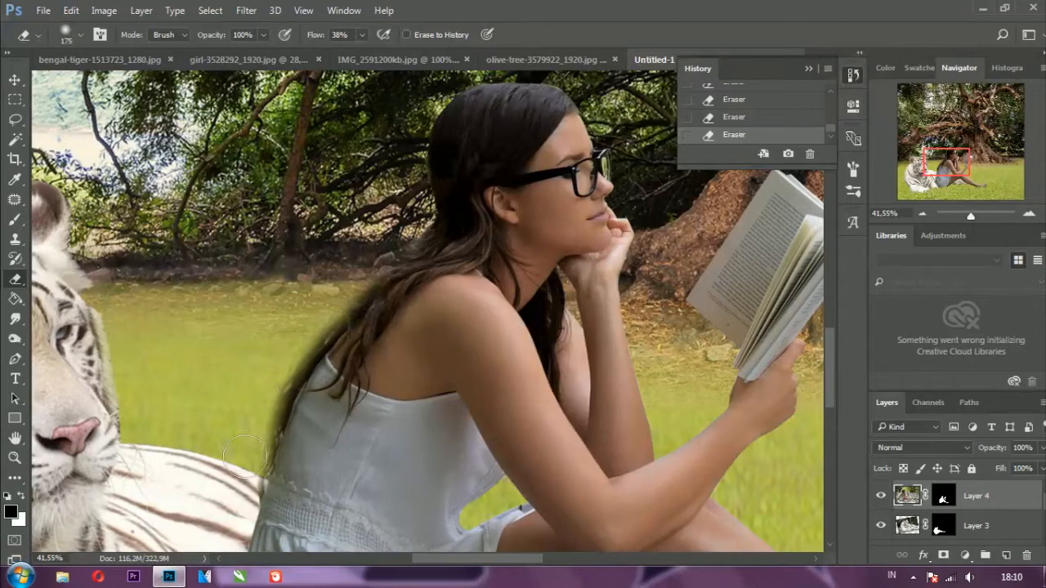
scroll(435, 223, down, 3)
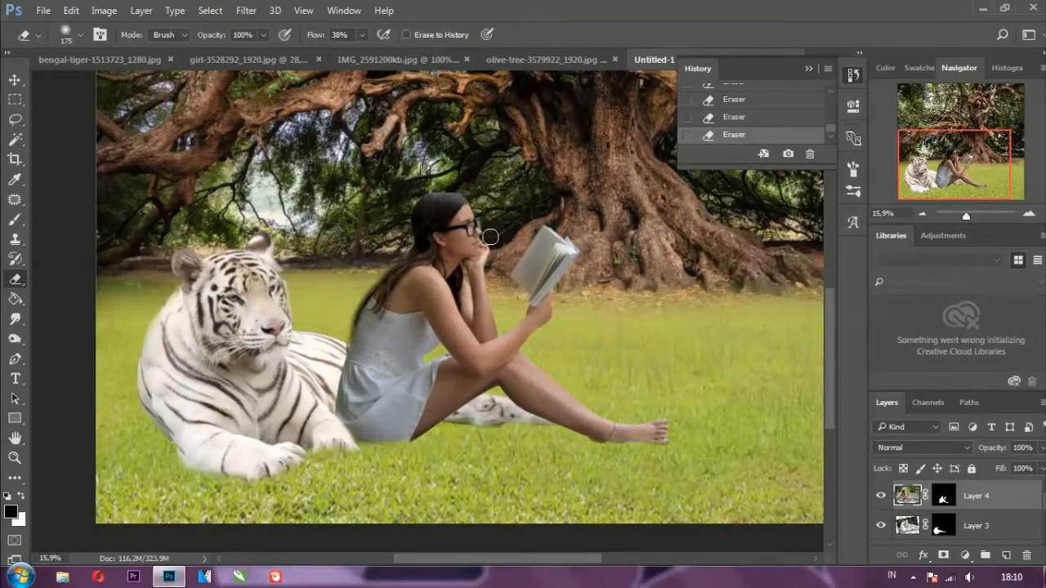
Soften the edge of the hair on top of the girl's head with the Eraser.
scroll(486, 233, up, 3)
mouse_move(393, 145)
mouse_down()
mouse_move(311, 151)
mouse_move(372, 143)
mouse_move(491, 169)
mouse_move(433, 156)
mouse_up()
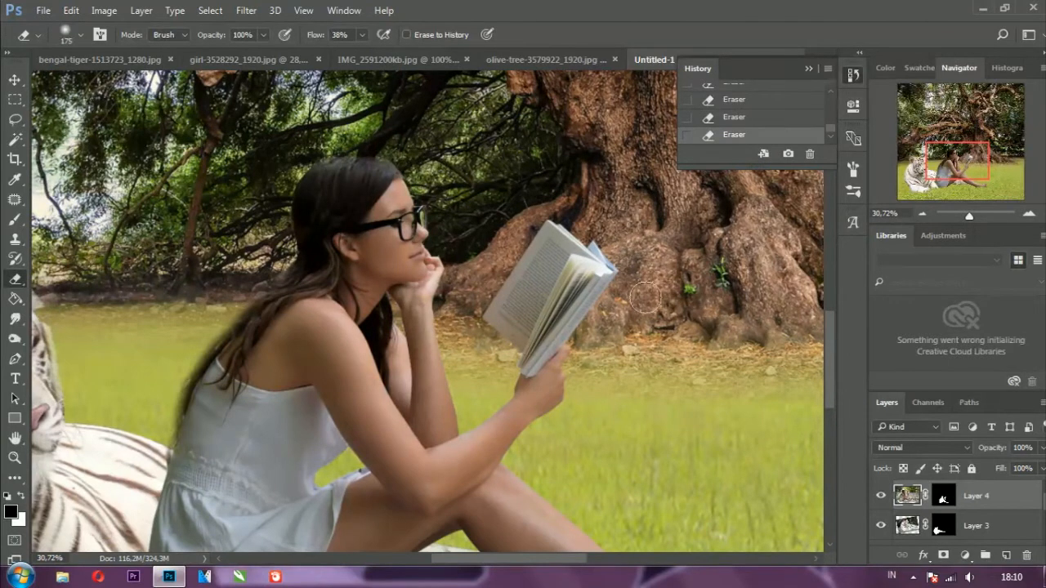
scroll(606, 384, down, 3)
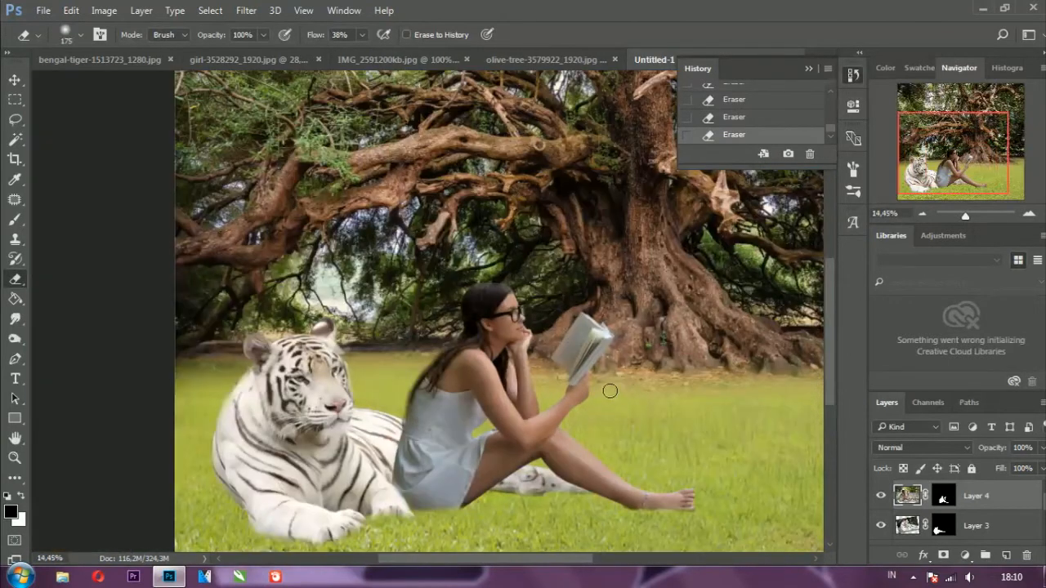
Apply a Hue/Saturation adjustment to the girl's layer with Hue +8, Saturation +39 and Lightness +12.
click(14, 79)
click(117, 8)
click(118, 11)
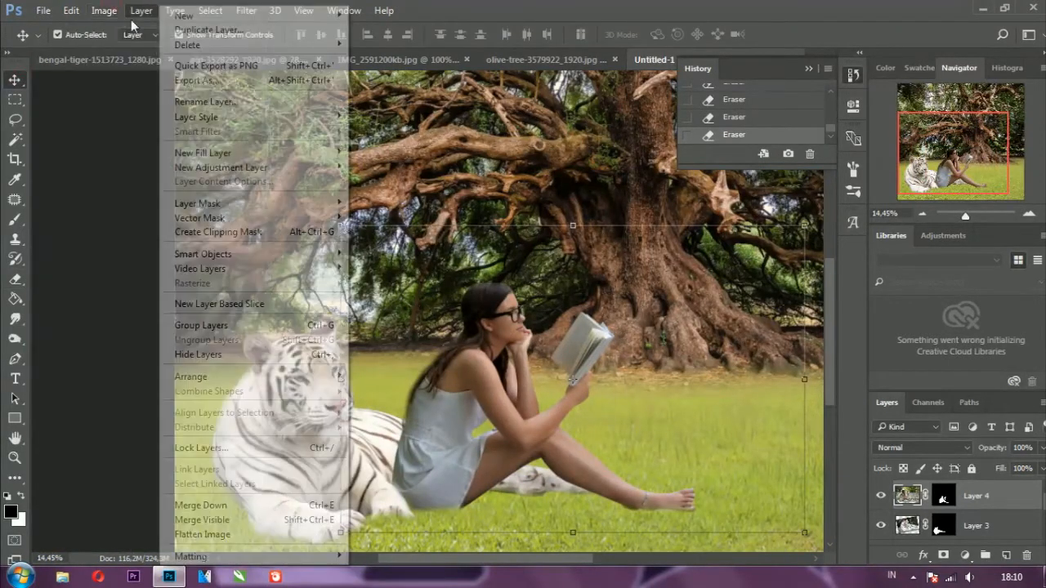
click(107, 12)
mouse_move(152, 50)
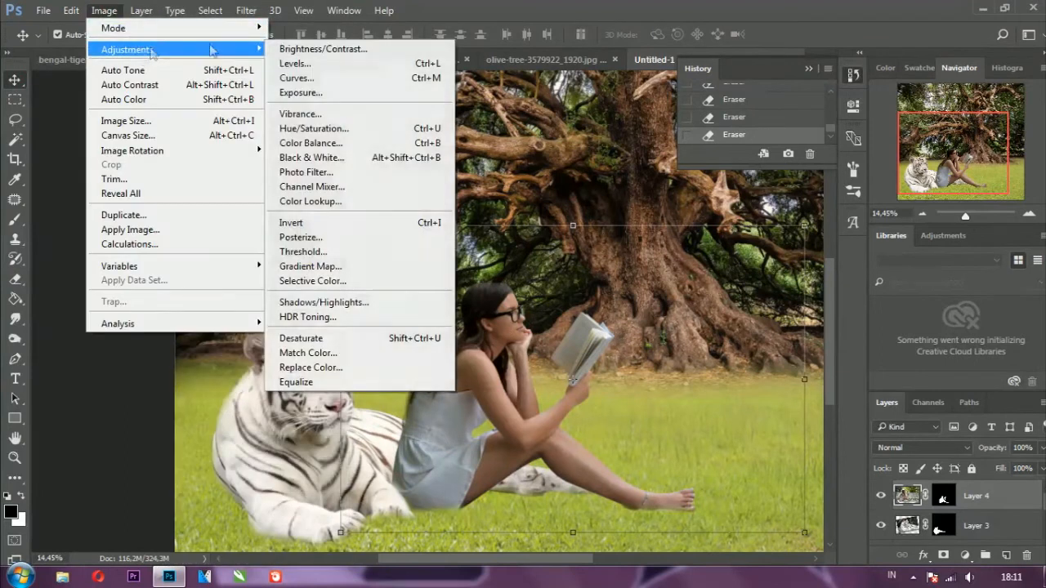
click(327, 128)
drag(748, 338, 759, 341)
mouse_move(752, 300)
mouse_down()
mouse_move(744, 304)
mouse_move(767, 302)
mouse_up()
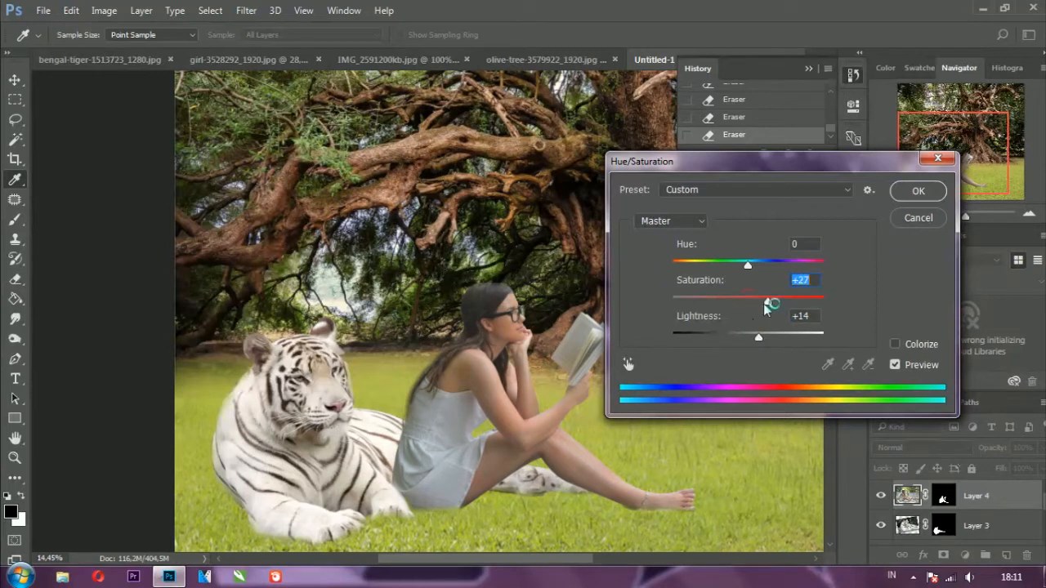
drag(749, 266, 754, 288)
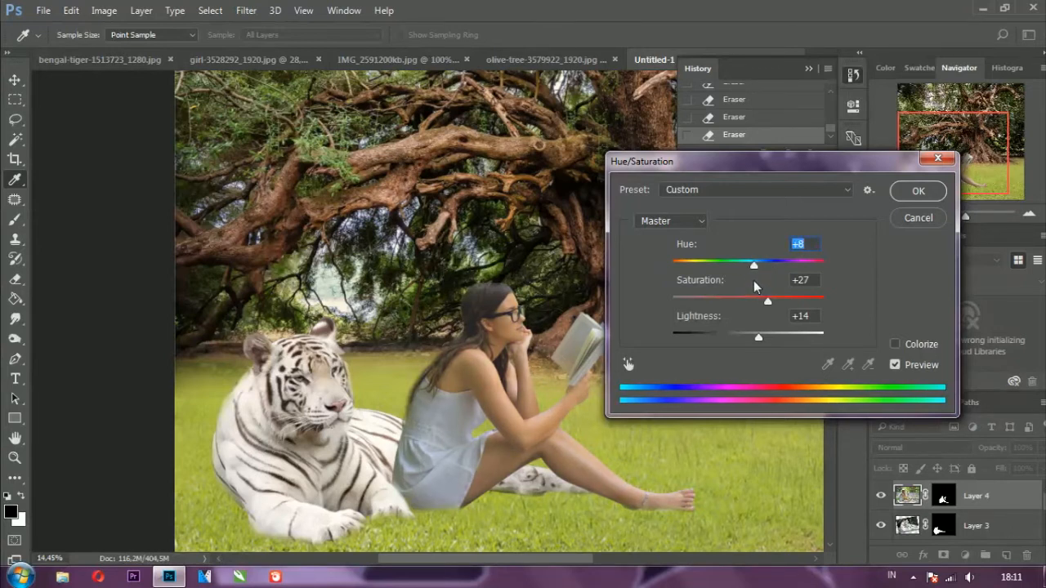
drag(756, 338, 756, 362)
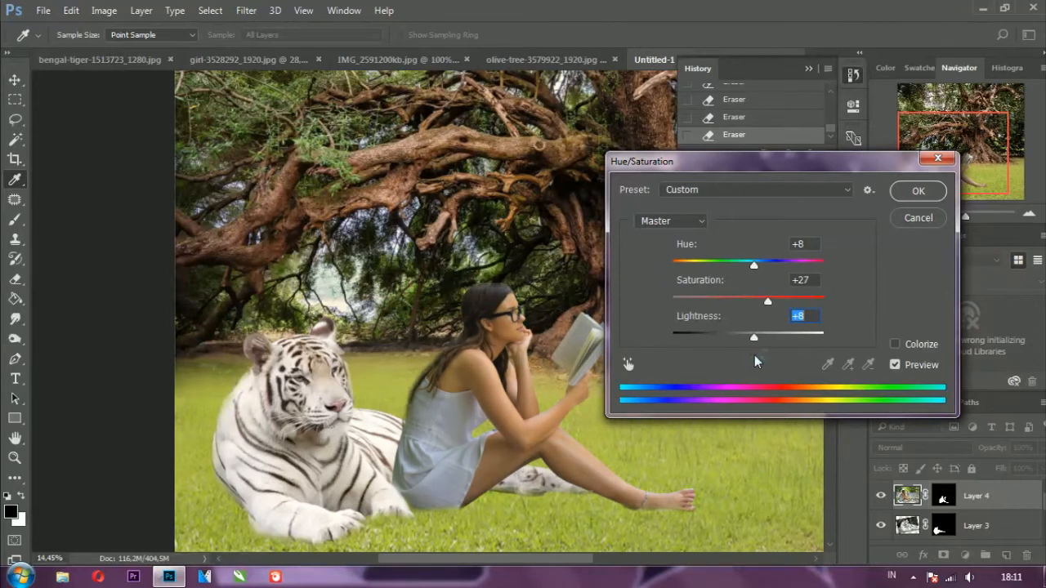
click(756, 270)
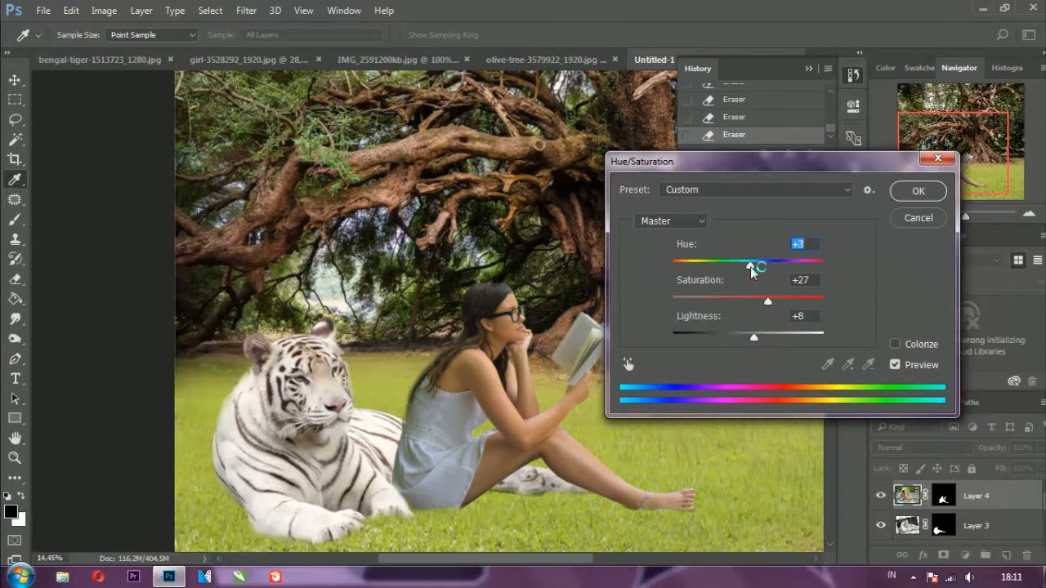
drag(766, 304, 761, 337)
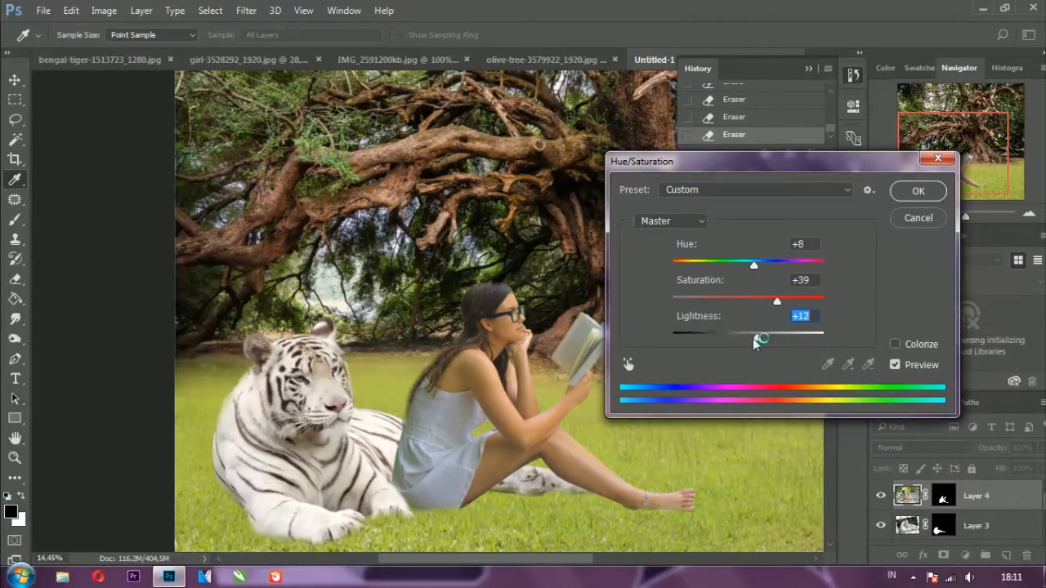
click(919, 191)
key(v)
click(334, 397)
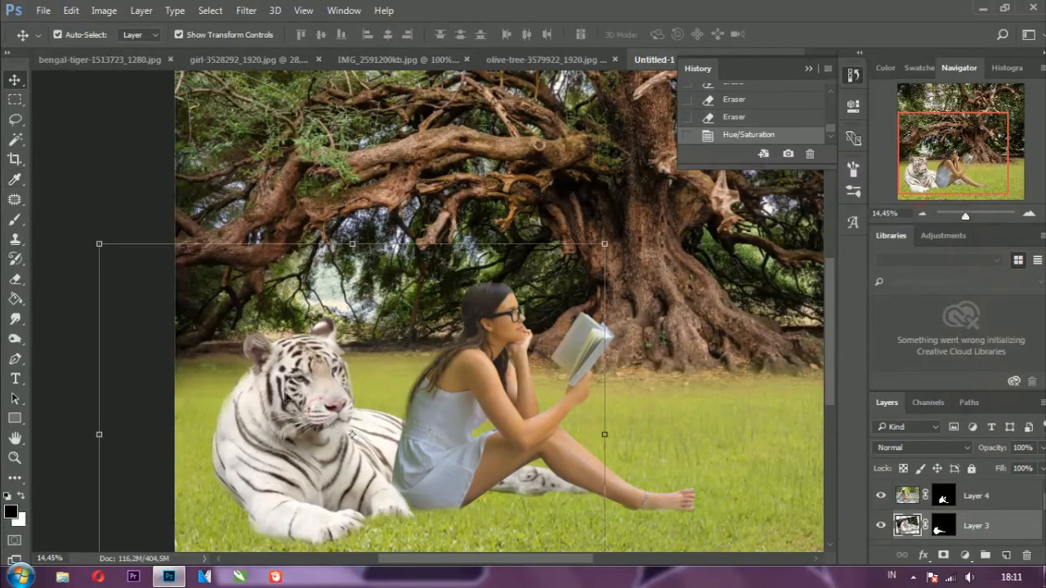
right_click(338, 403)
key(Escape)
Try brushing a soft black shadow under the tiger's front paws on the olive tree layer, and undo the stroke.
click(663, 267)
scroll(672, 282, down, 4)
scroll(686, 337, up, 6)
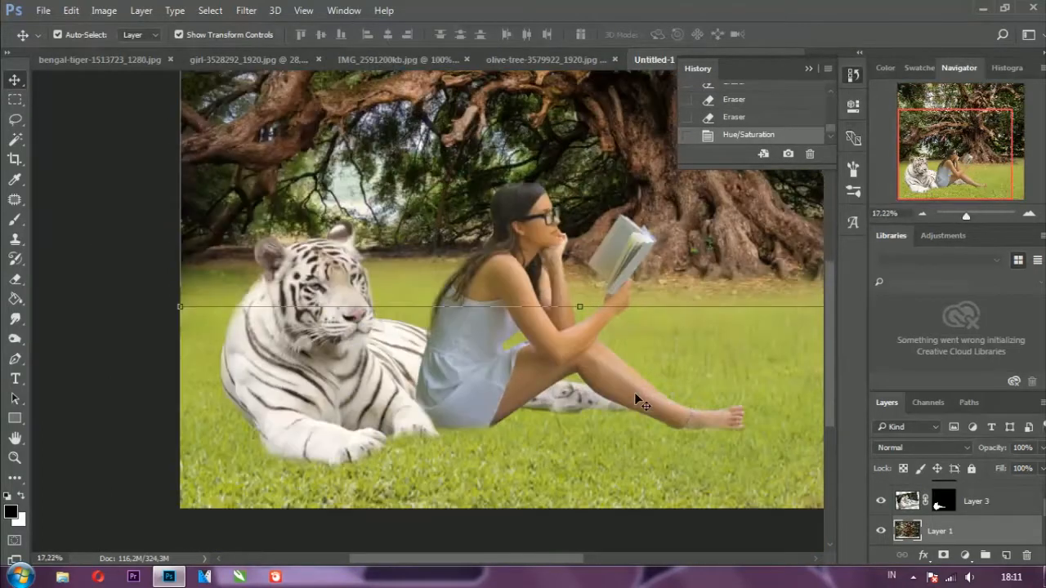
click(15, 220)
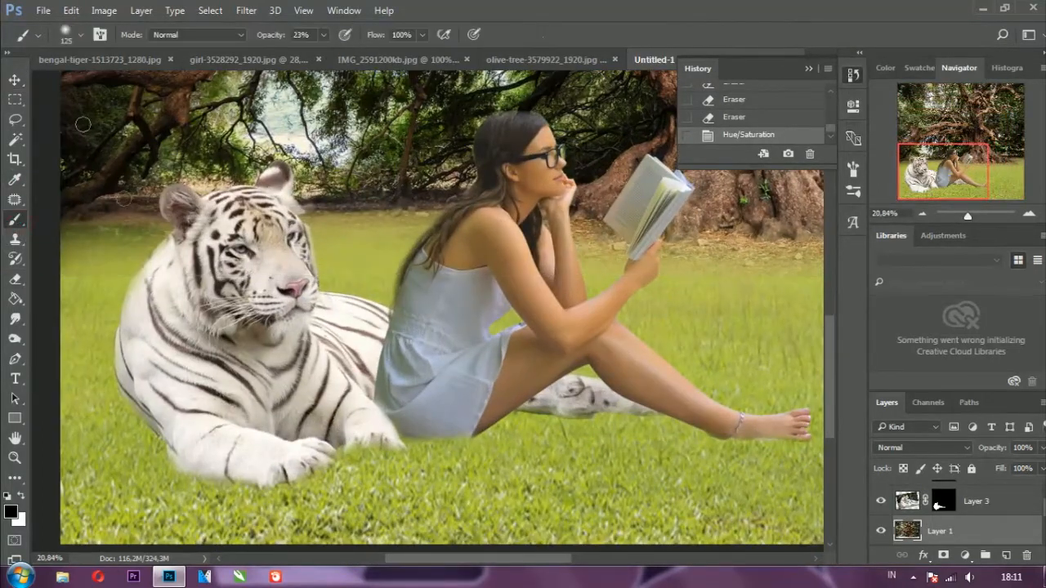
mouse_move(178, 475)
mouse_down()
mouse_move(297, 486)
mouse_move(370, 453)
mouse_up()
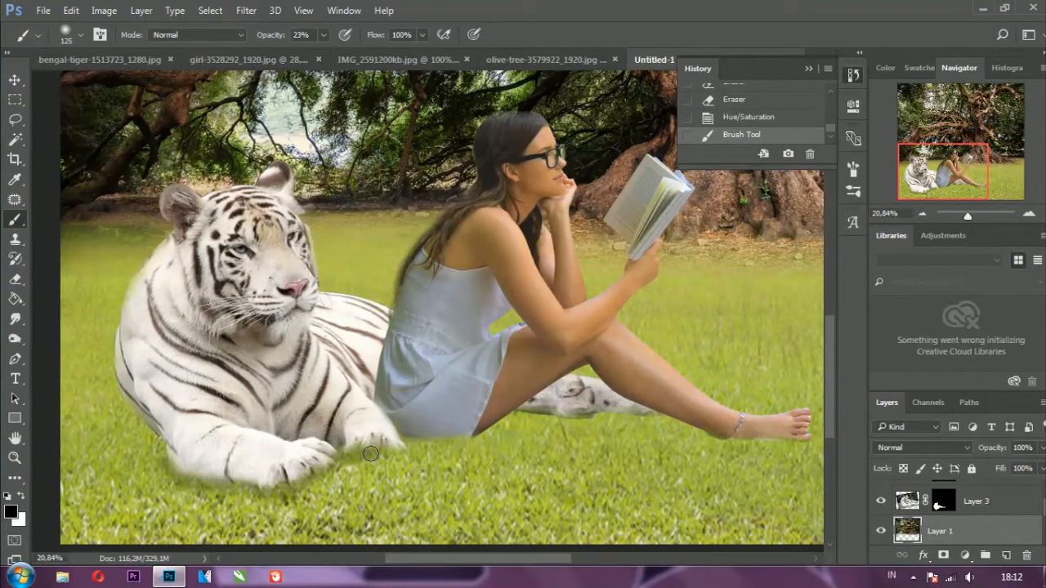
scroll(956, 515, down, 2)
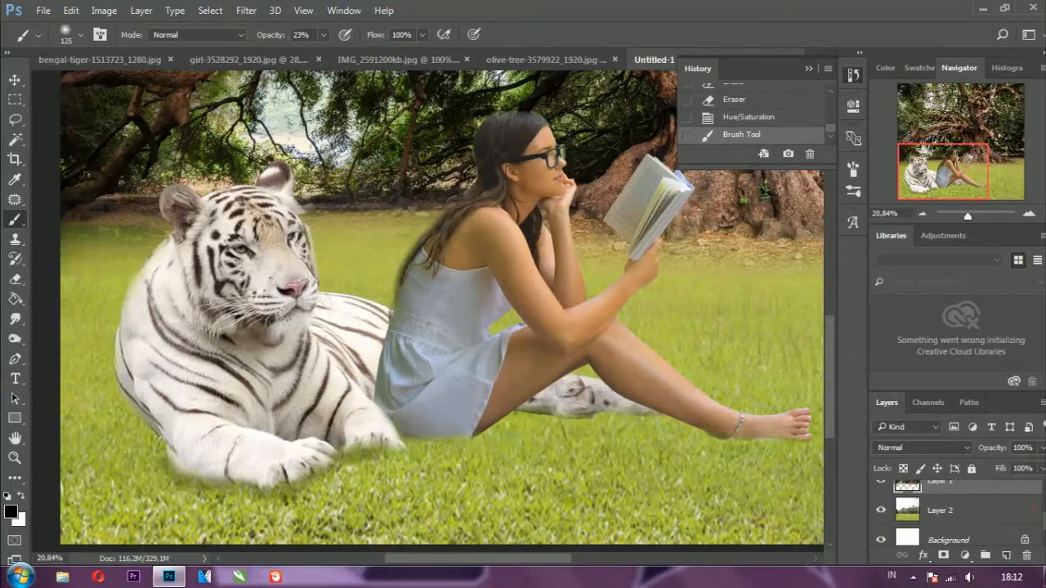
key(ctrl+z)
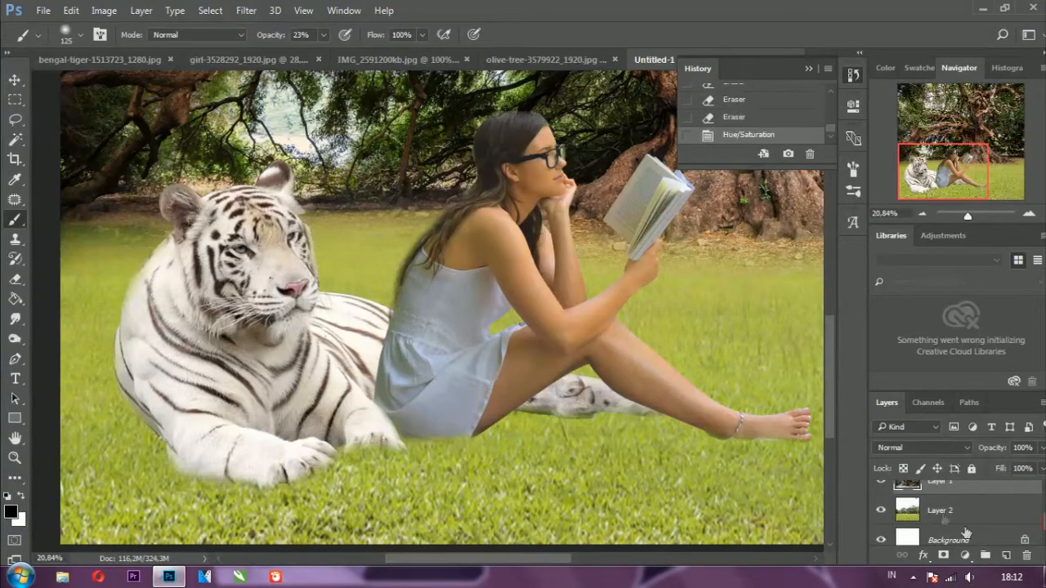
Brush soft black shadows at 23% opacity on the lawn layer beneath the tiger's tail, the girl's dress and the tiger's body.
click(913, 515)
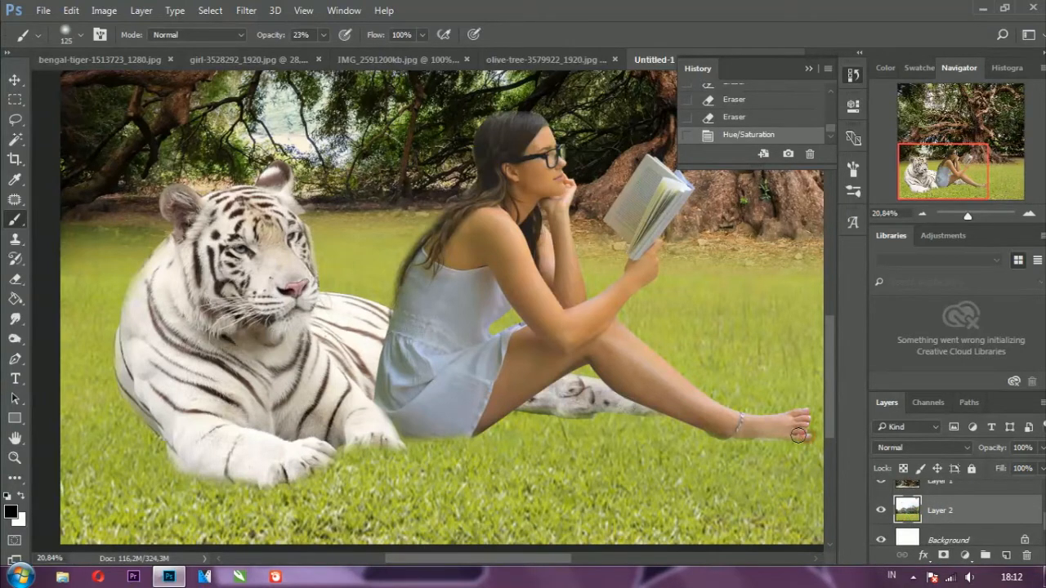
drag(660, 413, 544, 410)
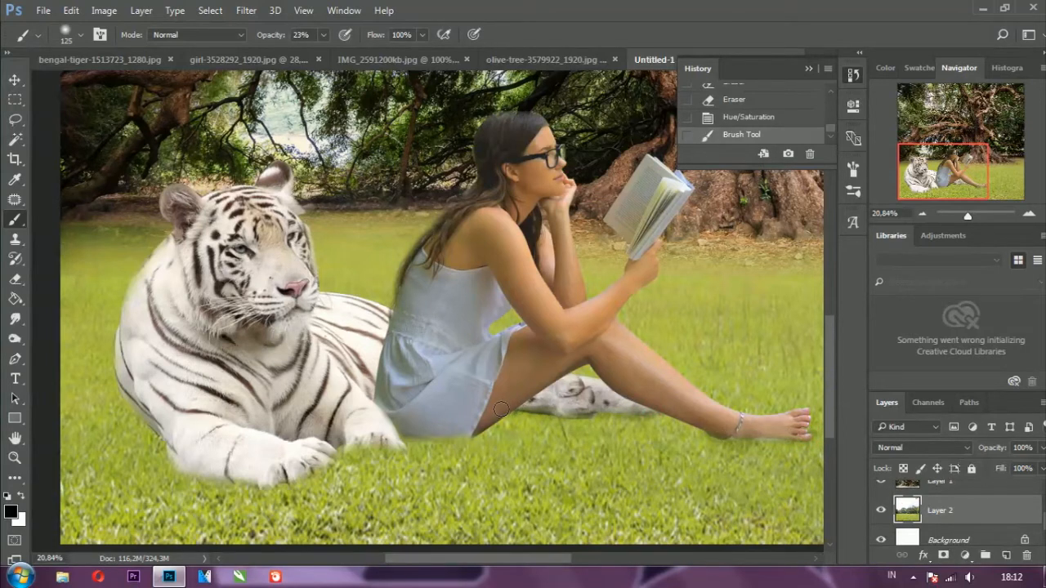
mouse_move(480, 435)
mouse_down()
mouse_move(355, 445)
mouse_move(299, 481)
mouse_move(261, 487)
mouse_move(181, 466)
mouse_move(135, 367)
mouse_up()
click(137, 361)
scroll(533, 407, down, 3)
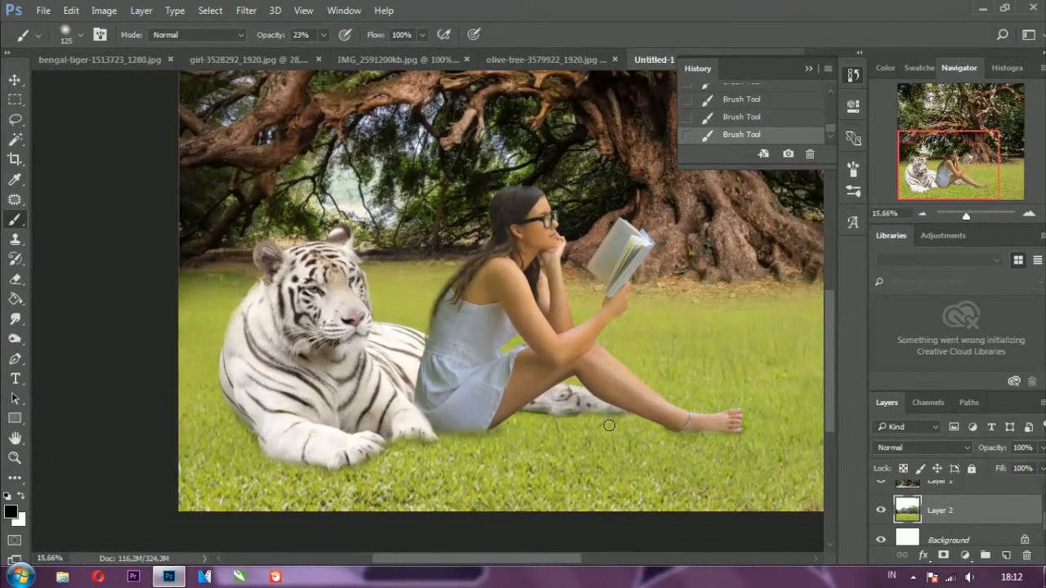
Enlarge the brush to 250 and paint a shadow on the lawn beneath the girl's legs, from thigh to foot.
scroll(598, 385, up, 2)
mouse_move(418, 461)
mouse_down()
mouse_move(454, 474)
mouse_move(490, 456)
mouse_up()
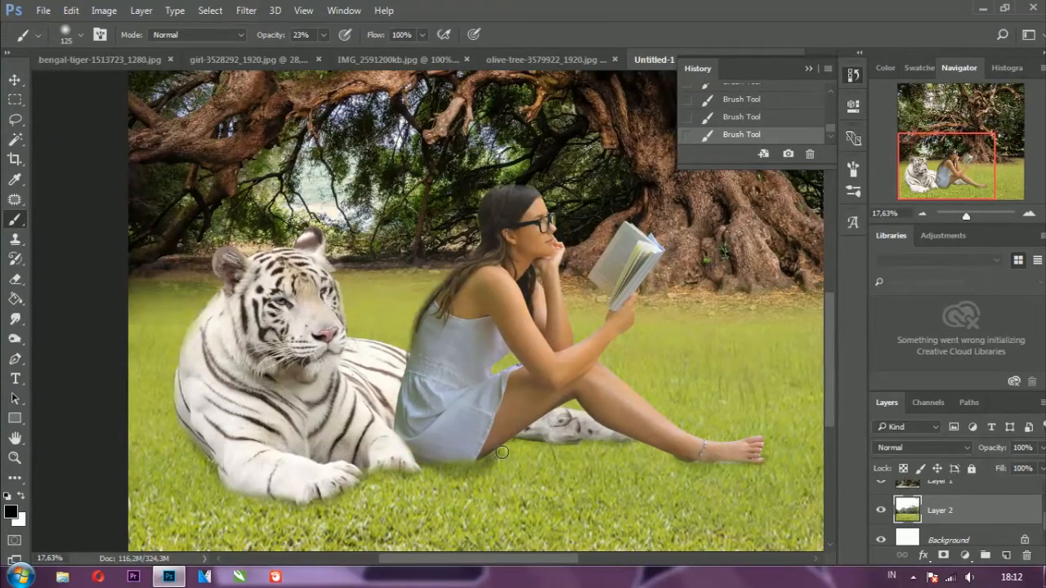
key(ctrl+z)
key(bracketright)
key(bracketright)
mouse_move(492, 439)
mouse_down()
mouse_move(634, 434)
mouse_move(664, 458)
mouse_move(743, 465)
mouse_up()
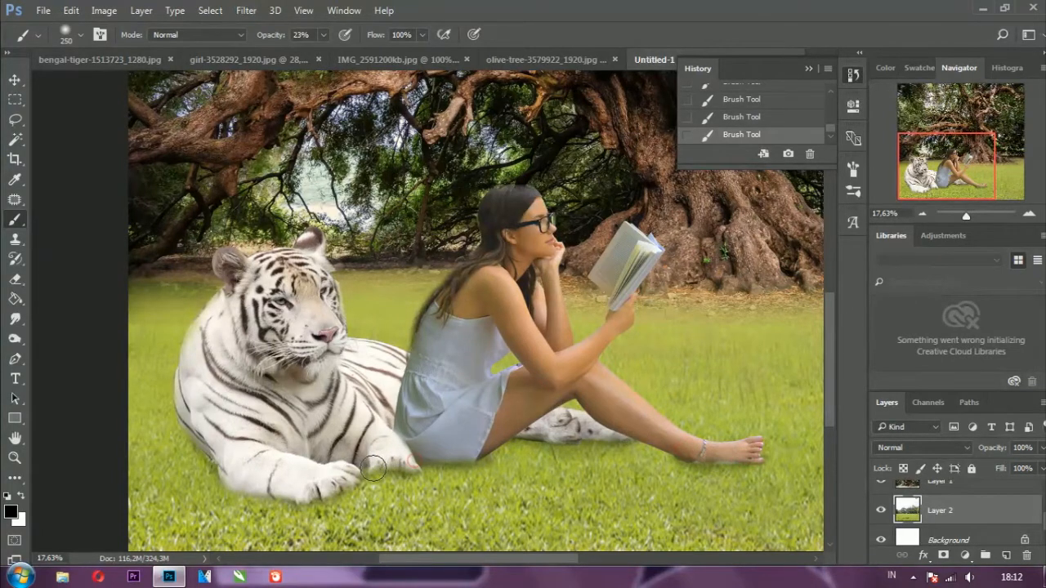
Darken the grass around the tiger's front paws and along its outer side with the 250 px brush.
drag(372, 468, 321, 493)
mouse_move(200, 430)
mouse_down()
mouse_move(228, 471)
mouse_move(292, 488)
mouse_move(237, 466)
mouse_up()
scroll(373, 305, down, 2)
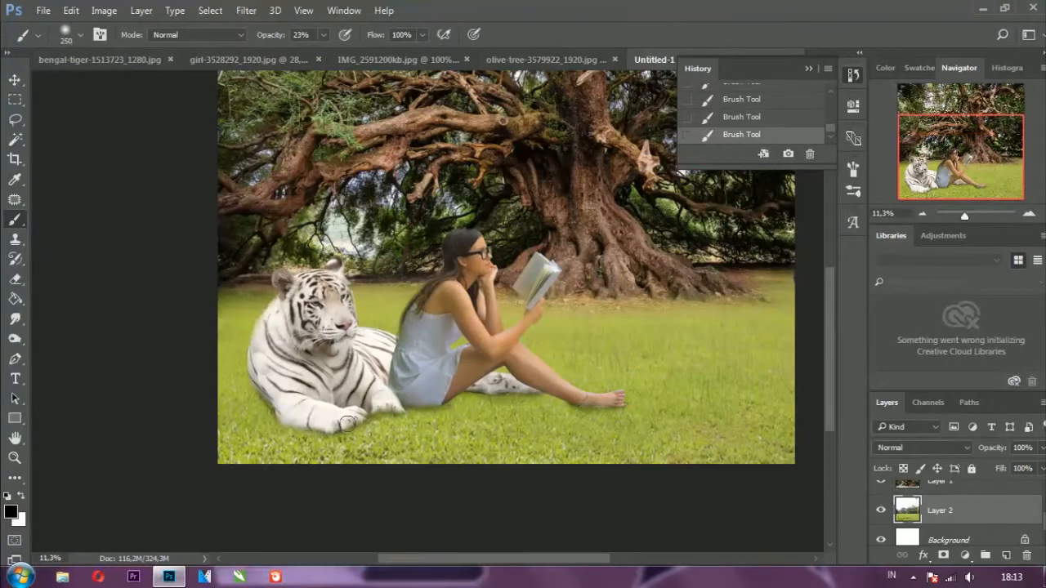
mouse_move(292, 419)
mouse_down()
mouse_move(331, 426)
mouse_move(302, 420)
mouse_up()
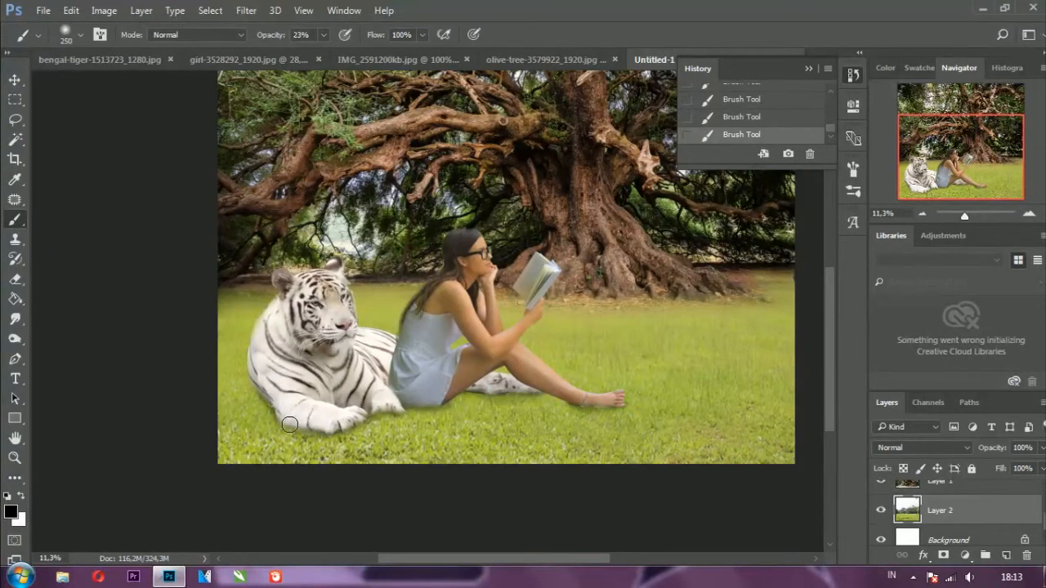
scroll(400, 399, down, 3)
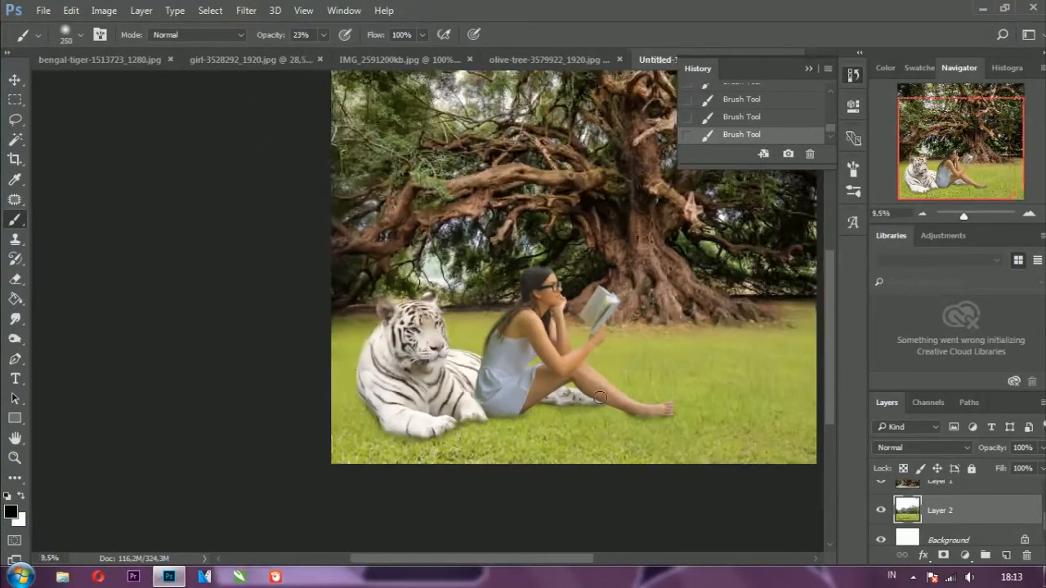
Collapse the history list and select the olive tree layer with the Move tool.
click(14, 79)
scroll(210, 156, down, 2)
scroll(829, 279, up, 1)
click(759, 311)
scroll(469, 417, up, 2)
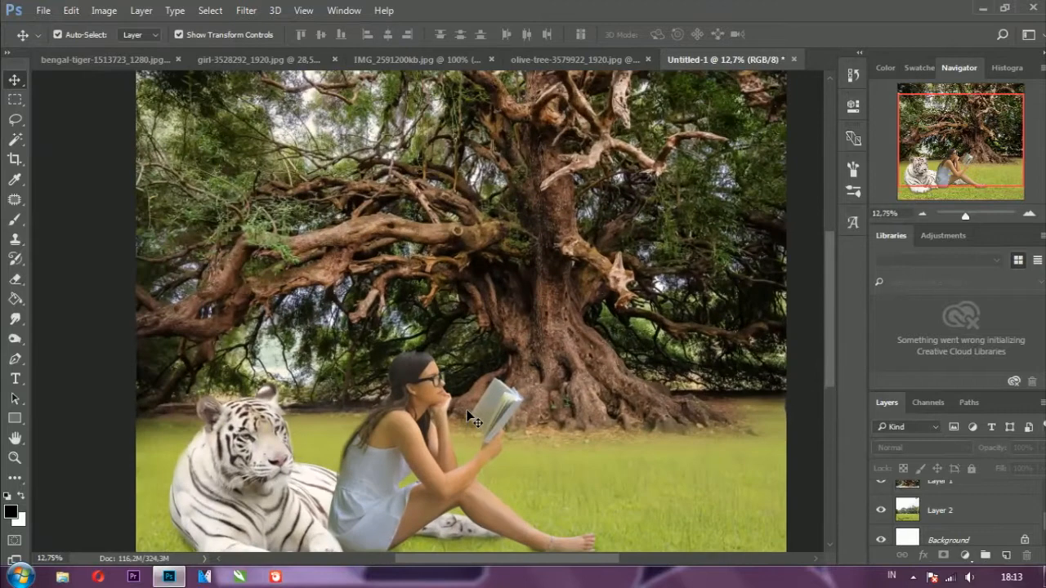
click(557, 204)
scroll(557, 204, down, 2)
right_click(556, 204)
click(515, 195)
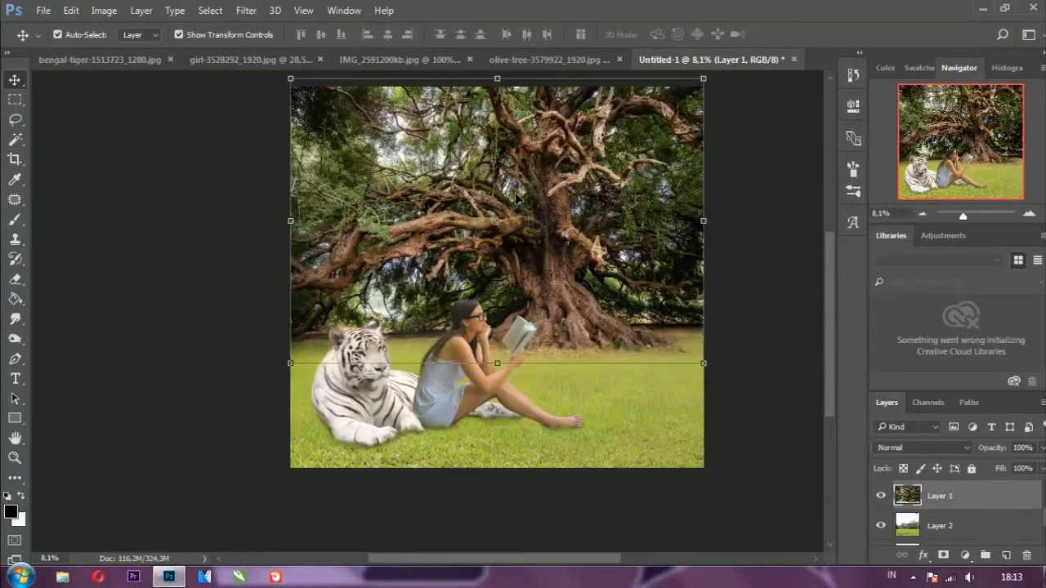
Warp the olive tree layer by pulling its two upper corners outward beyond the canvas sides.
key(ctrl+t)
right_click(516, 195)
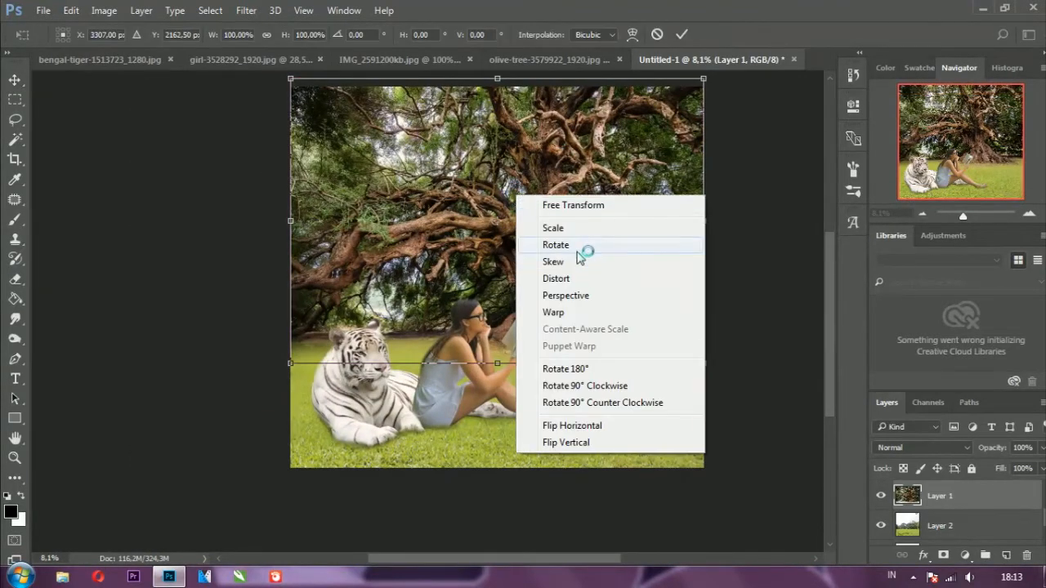
click(581, 311)
drag(292, 81, 268, 91)
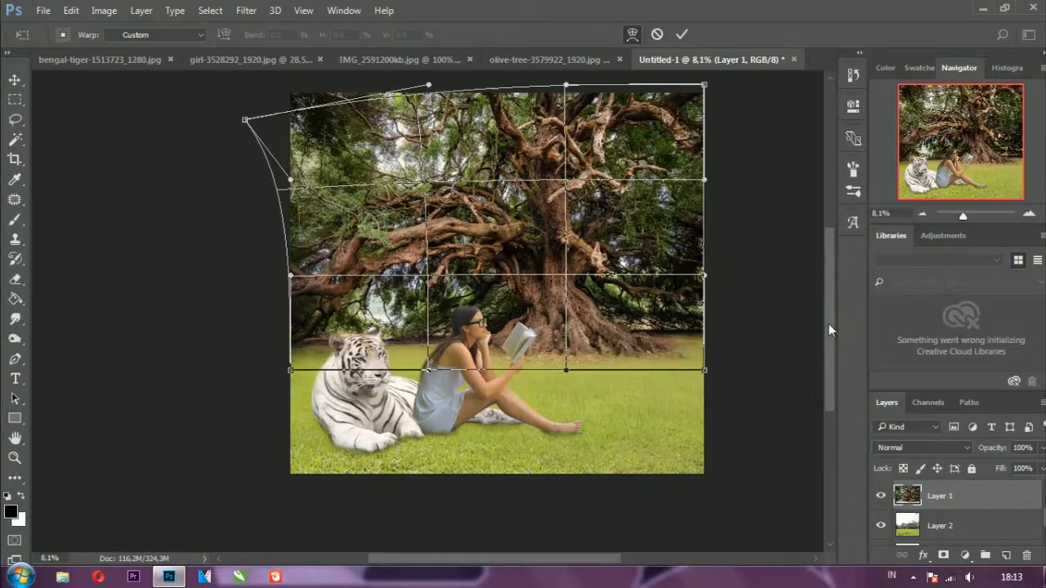
drag(828, 323, 825, 301)
mouse_move(703, 144)
mouse_down()
mouse_move(744, 179)
mouse_move(712, 161)
mouse_up()
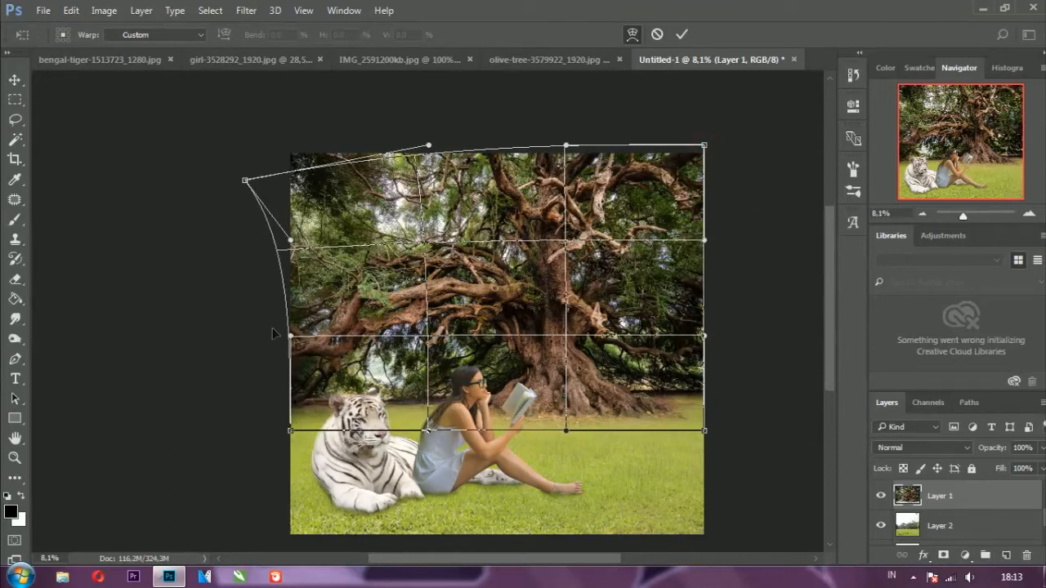
key(Return)
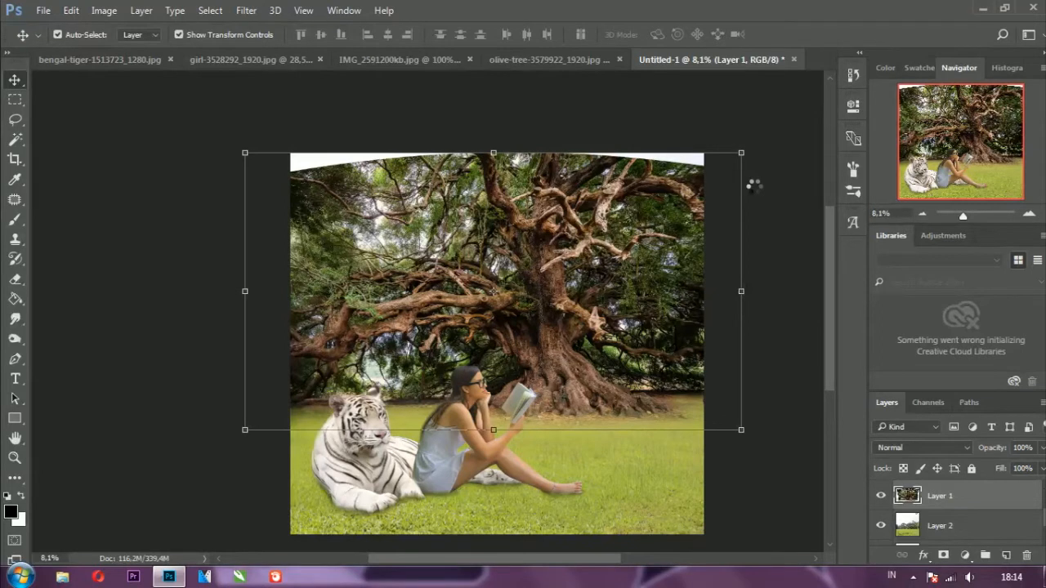
Stretch the olive tree layer upward to 108.53% height so it covers the gap at the canvas's upper edge.
drag(493, 153, 490, 130)
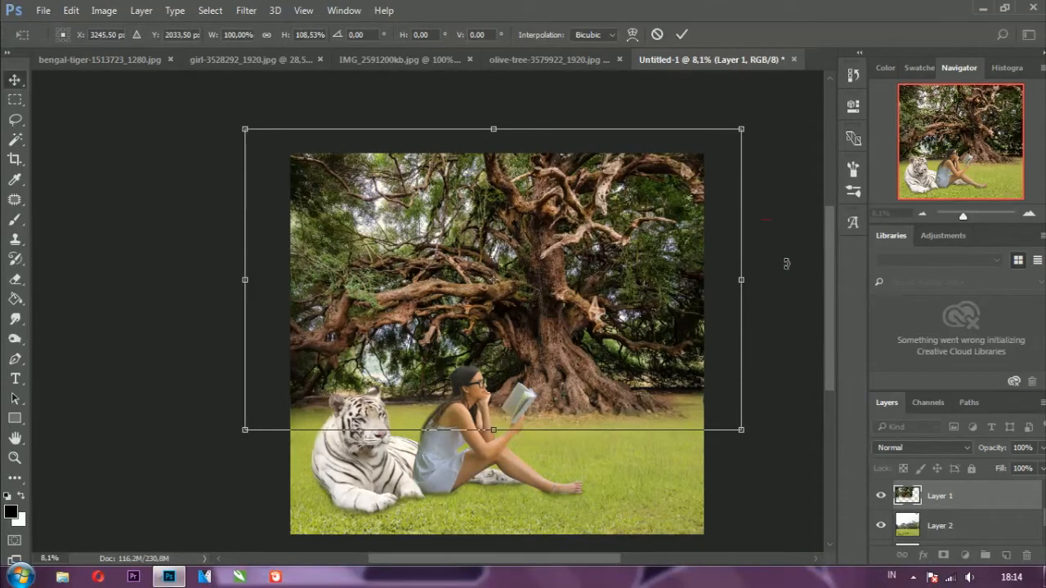
key(Return)
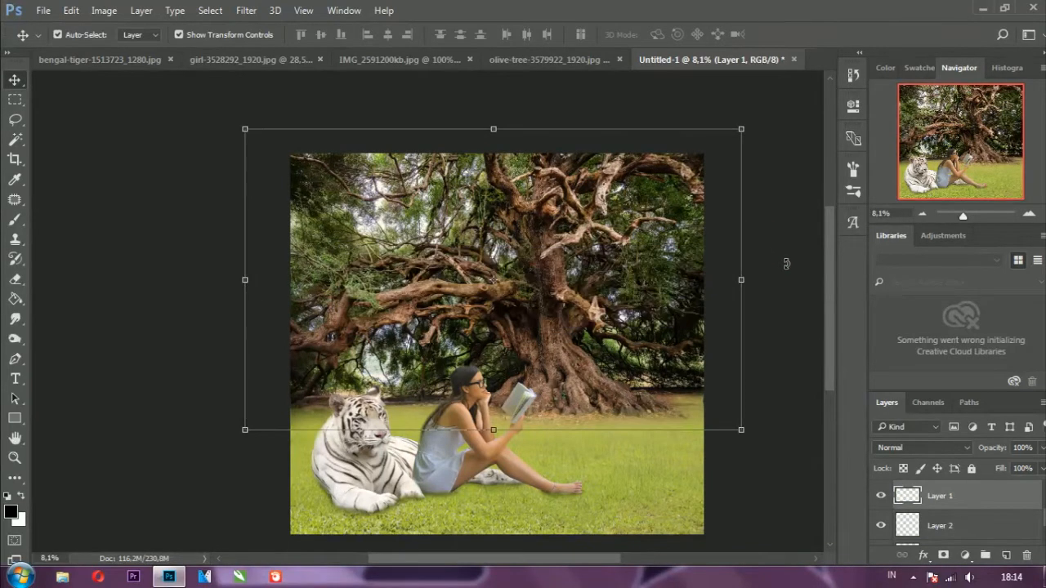
scroll(785, 270, down, 1)
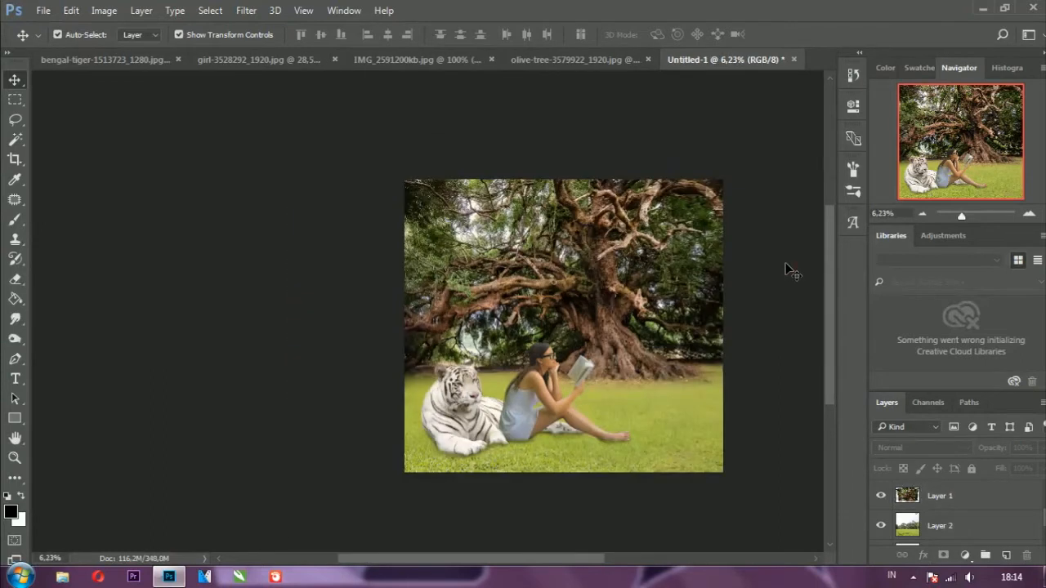
scroll(648, 454, up, 1)
click(463, 419)
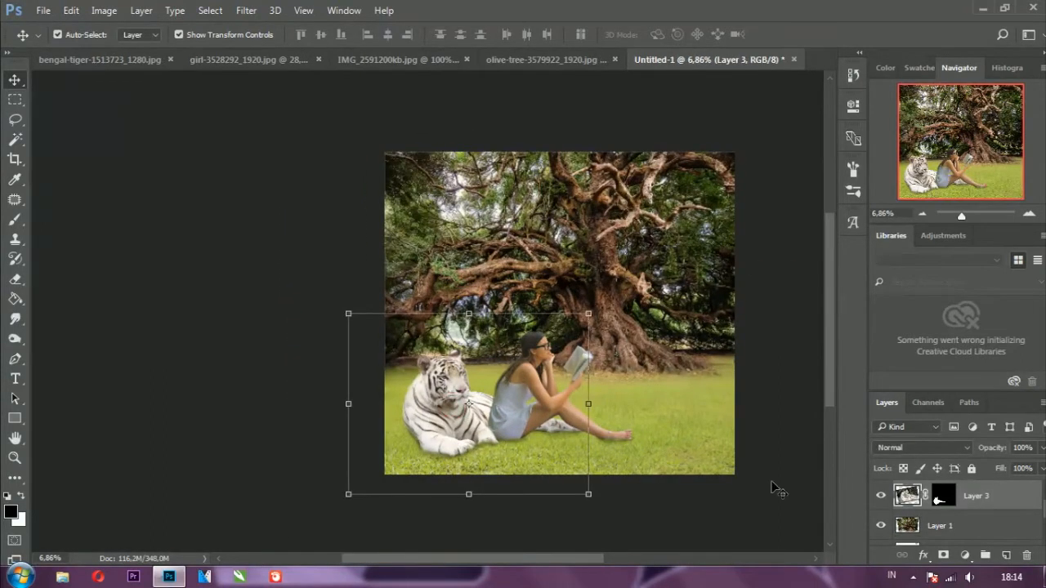
scroll(927, 535, up, 1)
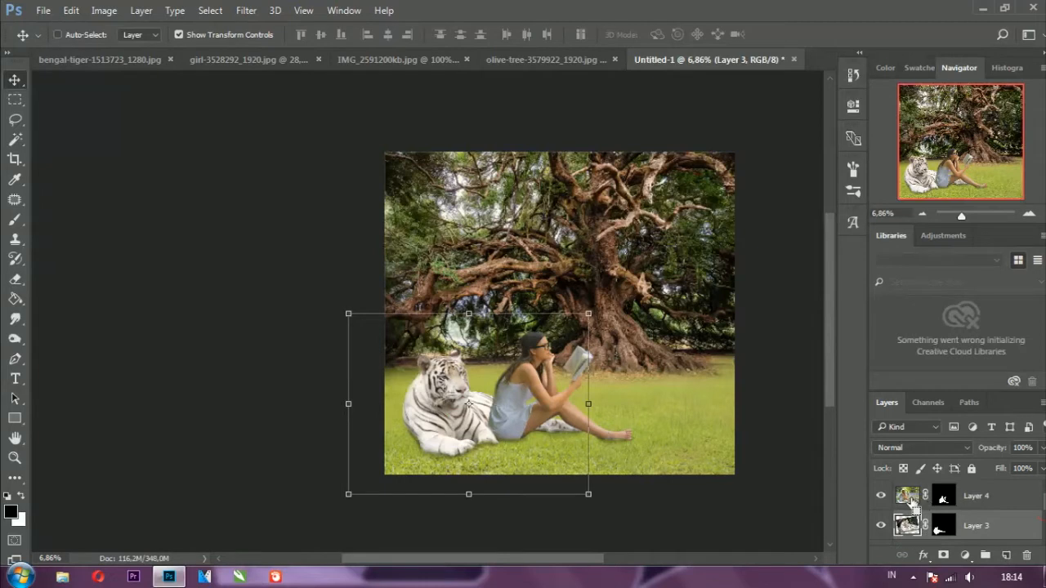
ctrl+click(908, 498)
click(914, 500)
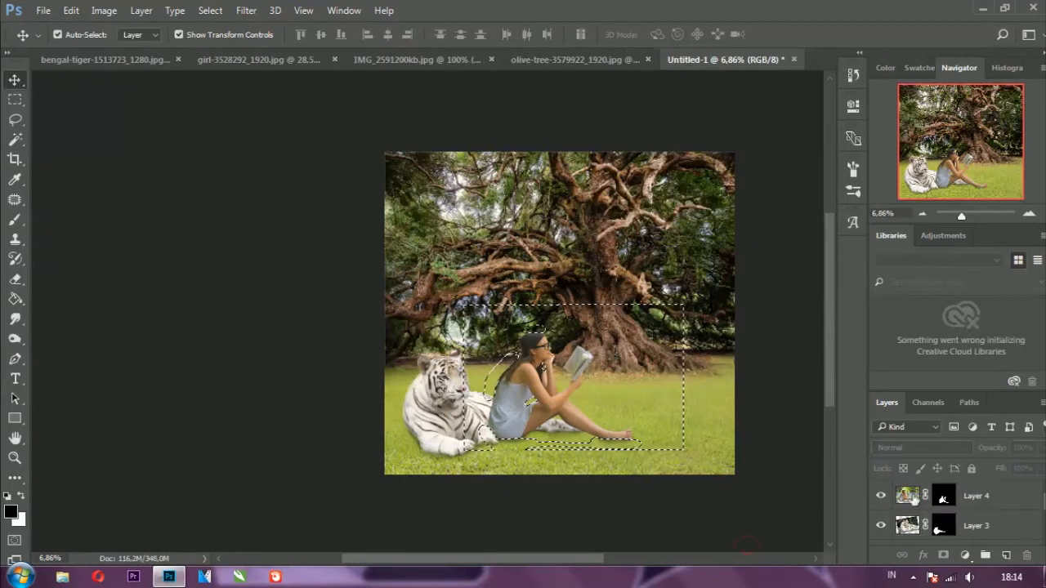
ctrl+click(535, 515)
click(909, 524)
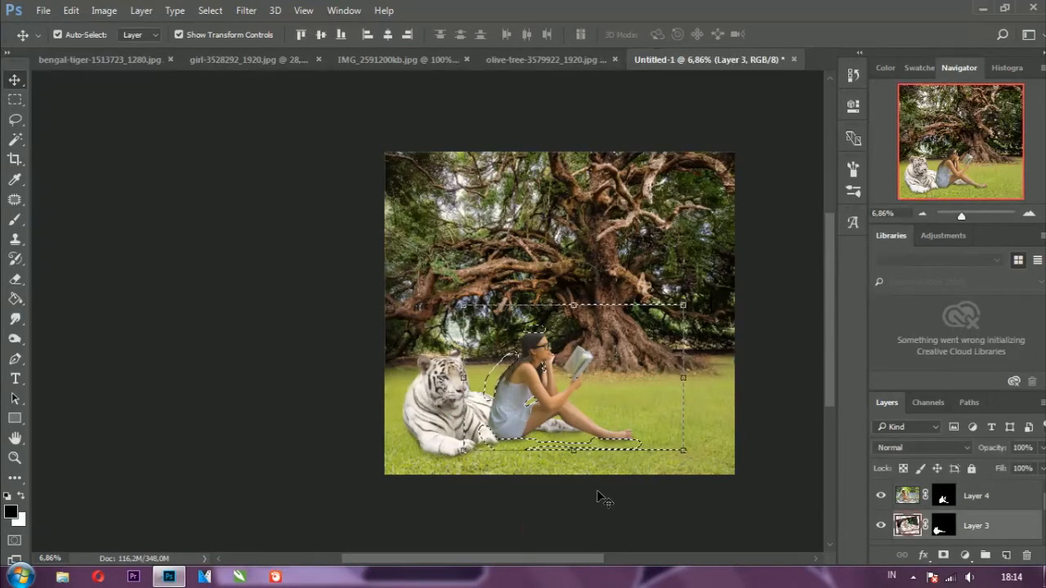
key(ctrl+d)
click(709, 492)
Warp the olive tree layer by pulling the middle of its lower edge downward so the trunk base sits lower on the lawn.
scroll(379, 417, down, 2)
scroll(594, 356, up, 1)
scroll(596, 360, up, 1)
ctrl+click(603, 392)
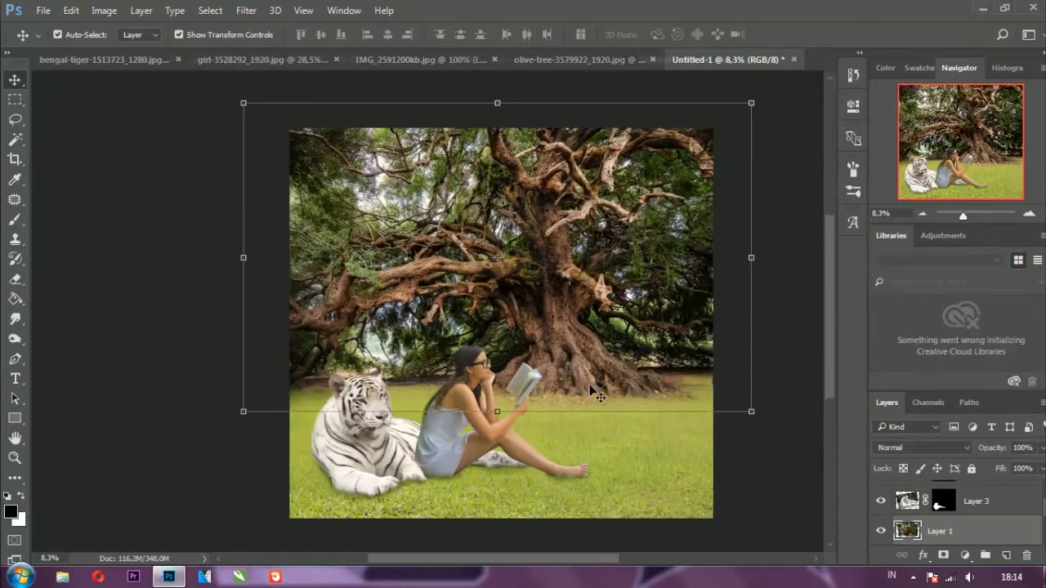
key(ctrl+t)
right_click(606, 395)
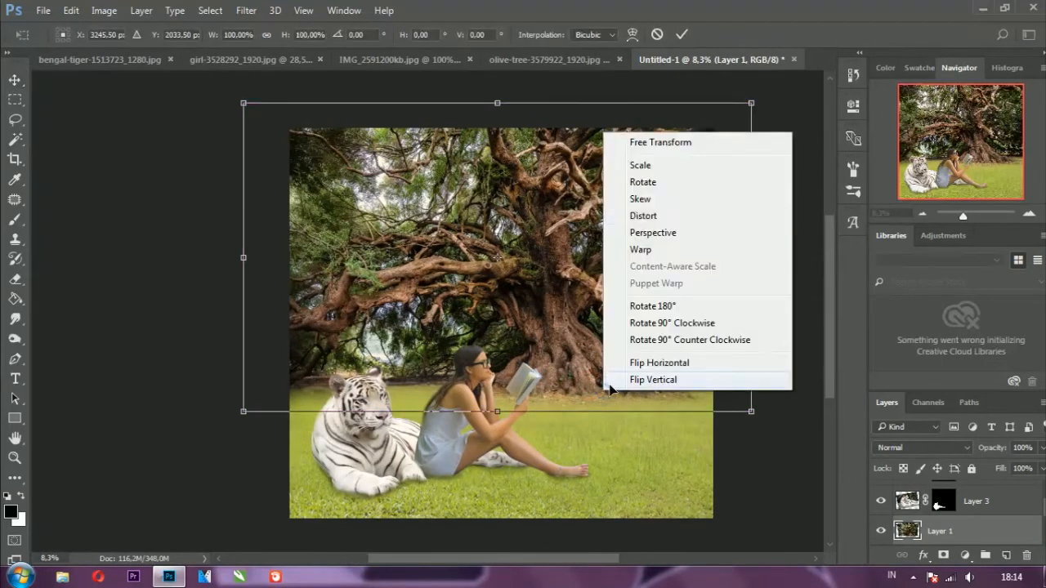
click(641, 249)
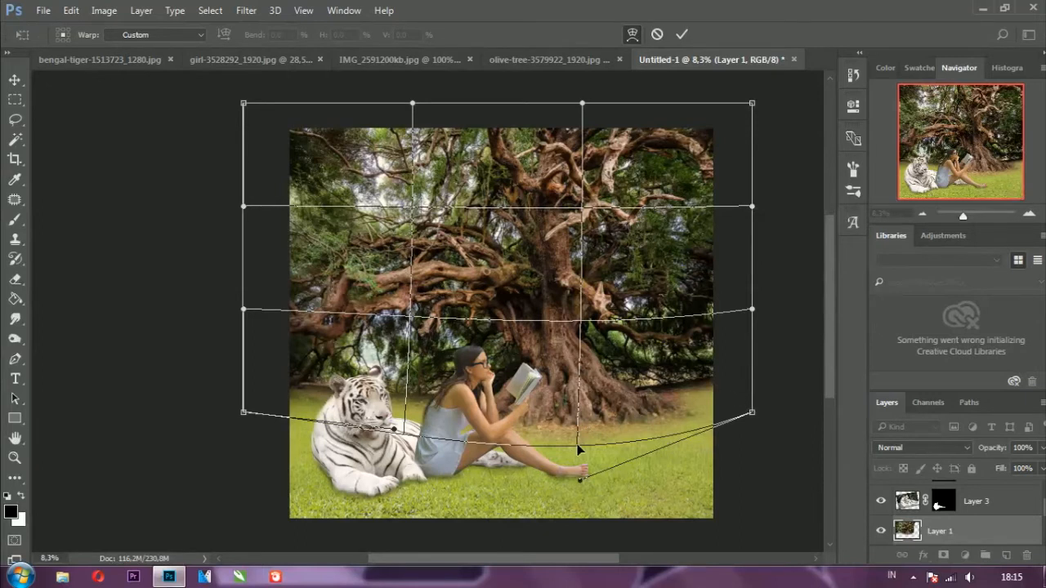
drag(578, 446, 600, 442)
key(Return)
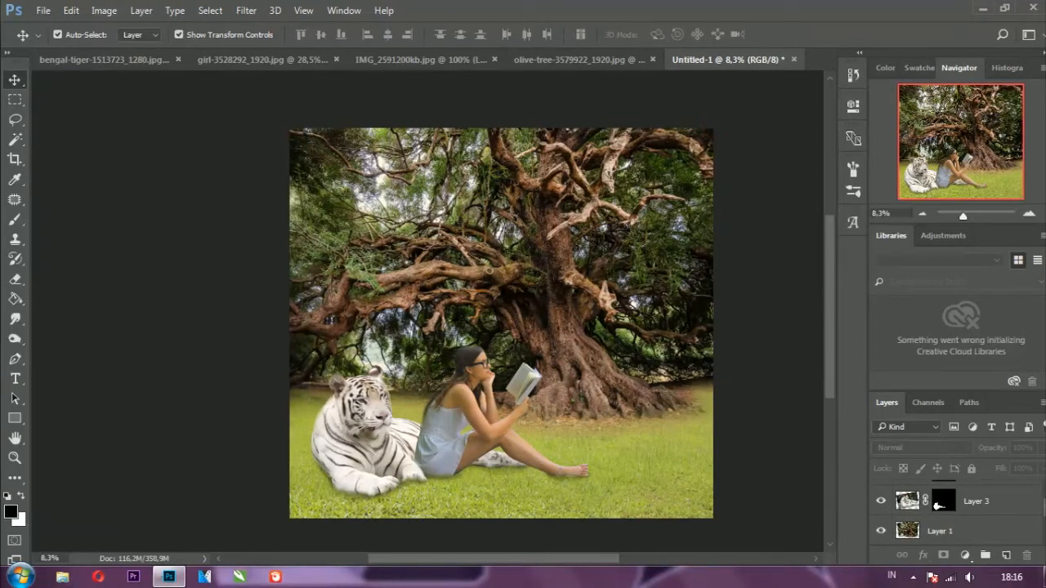
Add a black-to-transparent Gradient Fill layer above the girl layer, with Radial style, Reverse enabled and Dither off.
scroll(940, 478, up, 1)
click(908, 498)
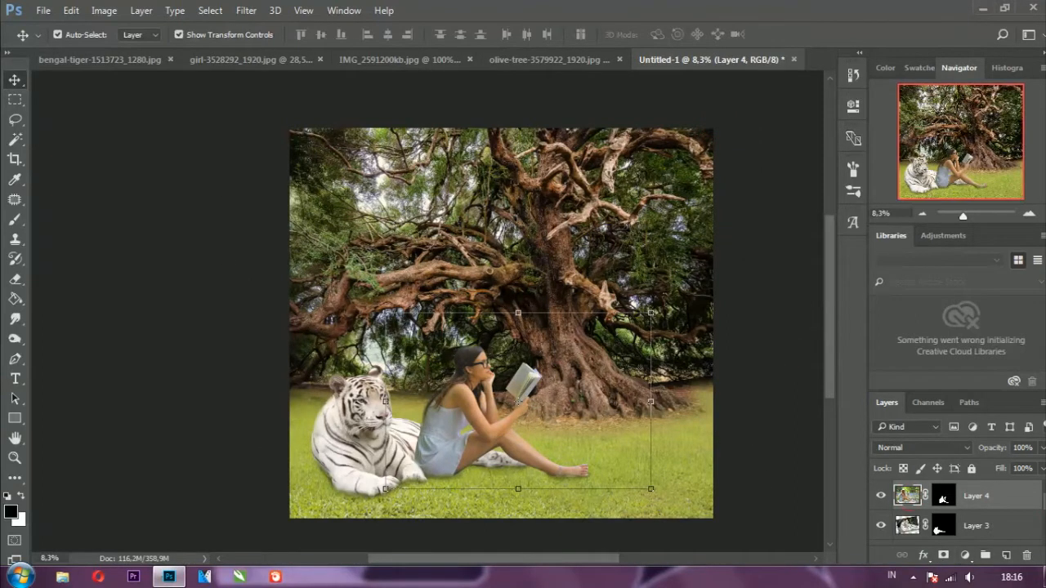
click(732, 541)
click(965, 556)
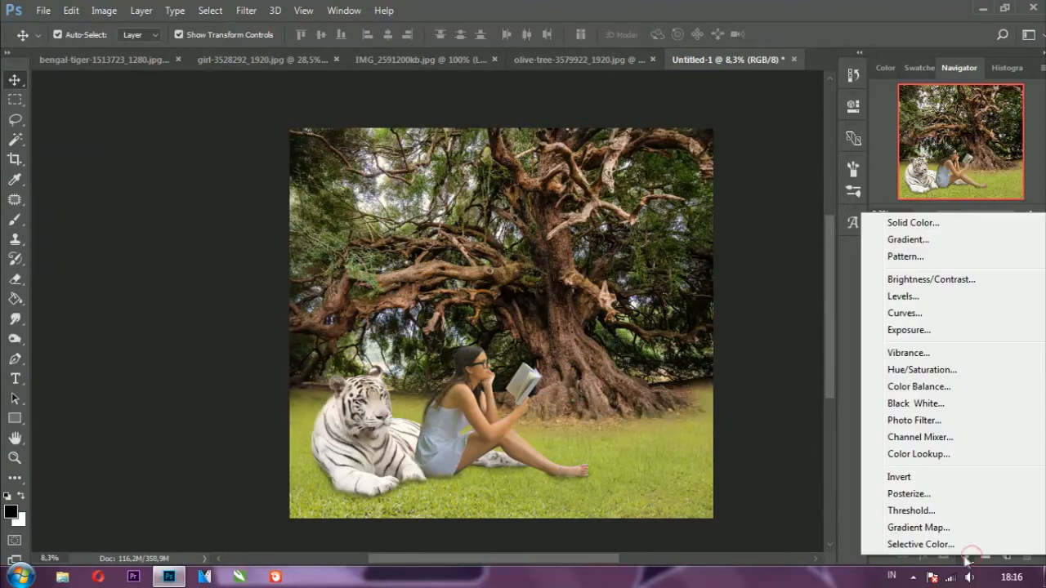
click(933, 237)
drag(603, 121, 807, 164)
click(784, 219)
click(776, 244)
click(823, 296)
click(822, 297)
click(755, 296)
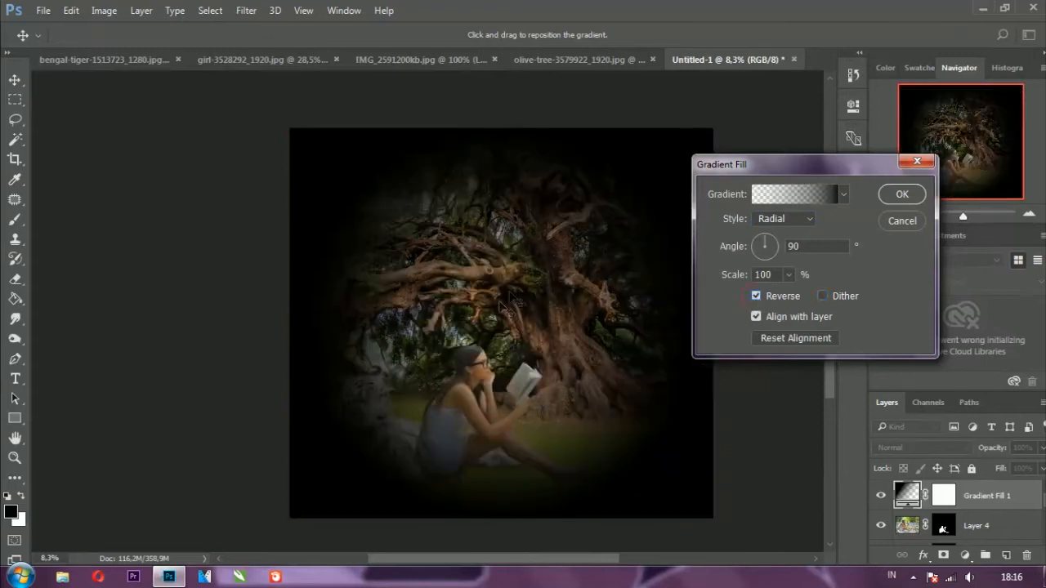
Reposition the radial gradient so its clear centre covers the tiger and the girl.
drag(527, 320, 503, 365)
drag(490, 328, 488, 350)
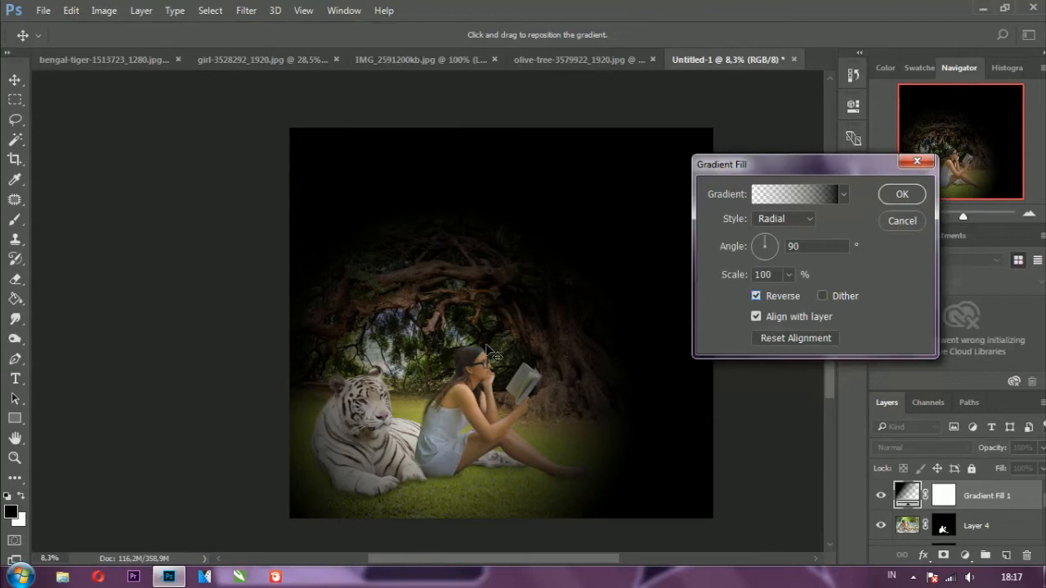
click(811, 219)
click(813, 221)
click(843, 194)
click(850, 197)
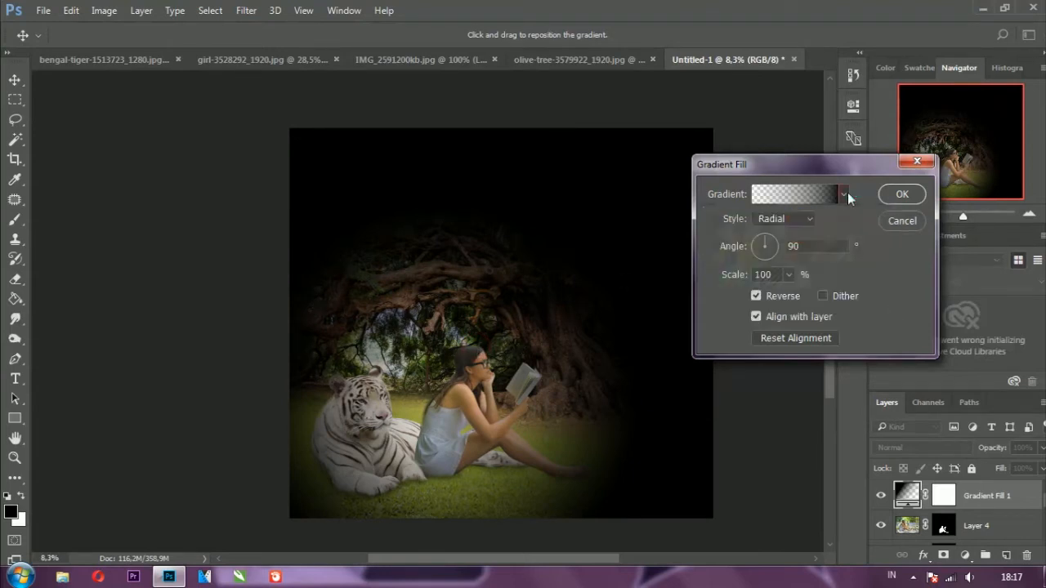
Change the gradient's starting colour stop to near-black 030303 and accept the gradient fill.
click(823, 194)
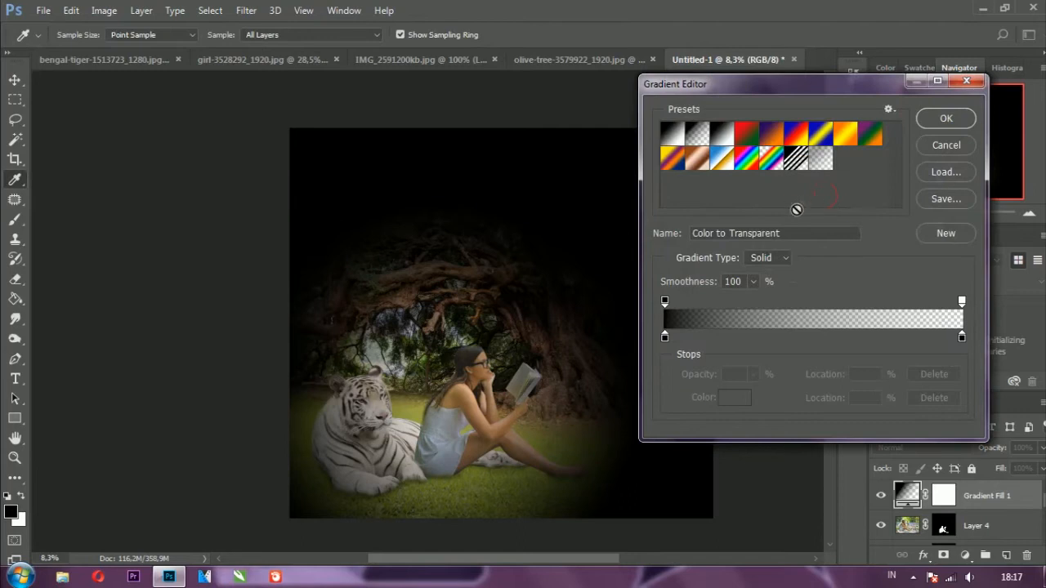
click(674, 339)
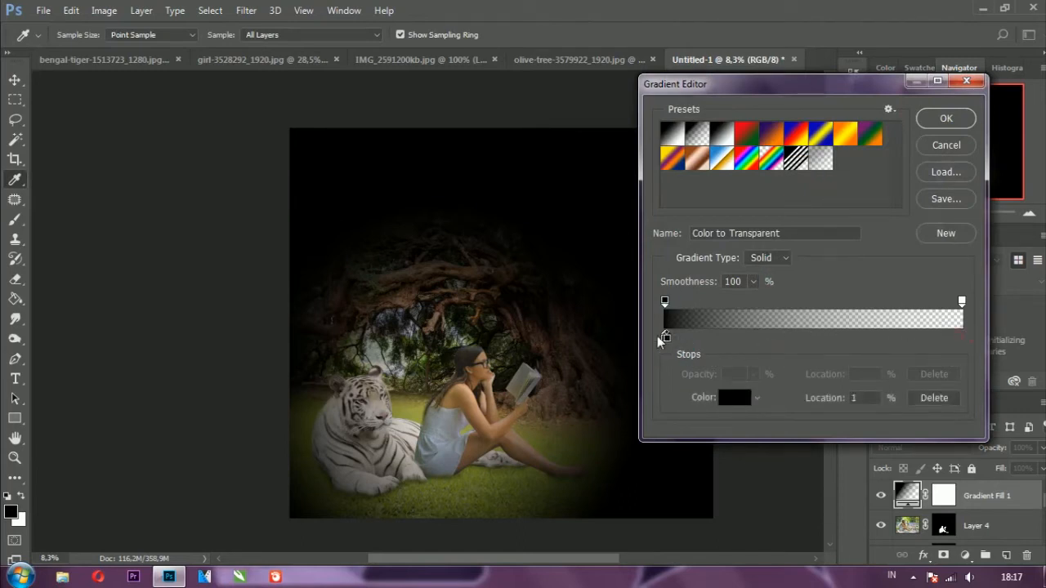
click(735, 398)
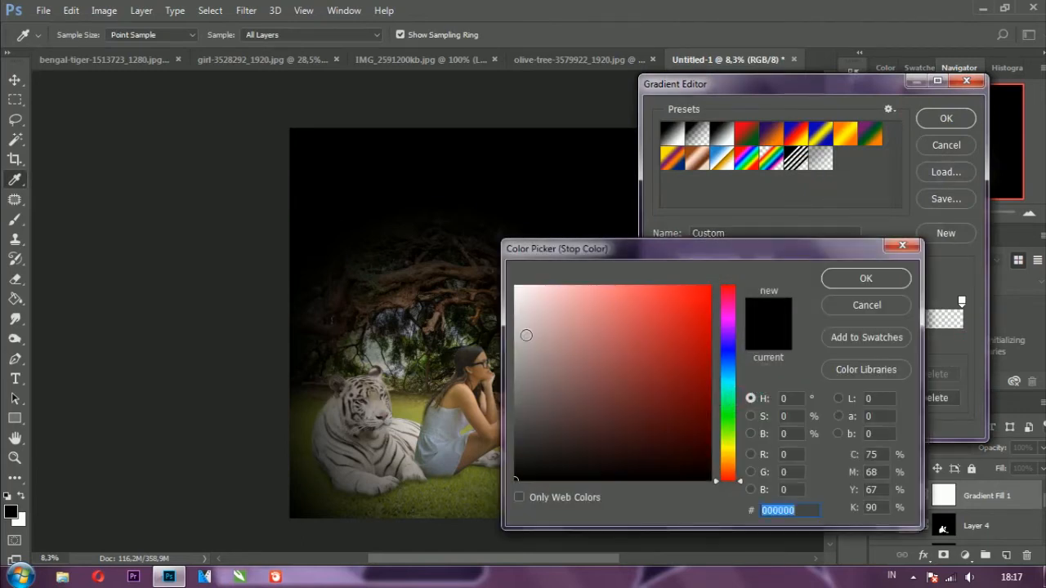
click(521, 396)
click(519, 411)
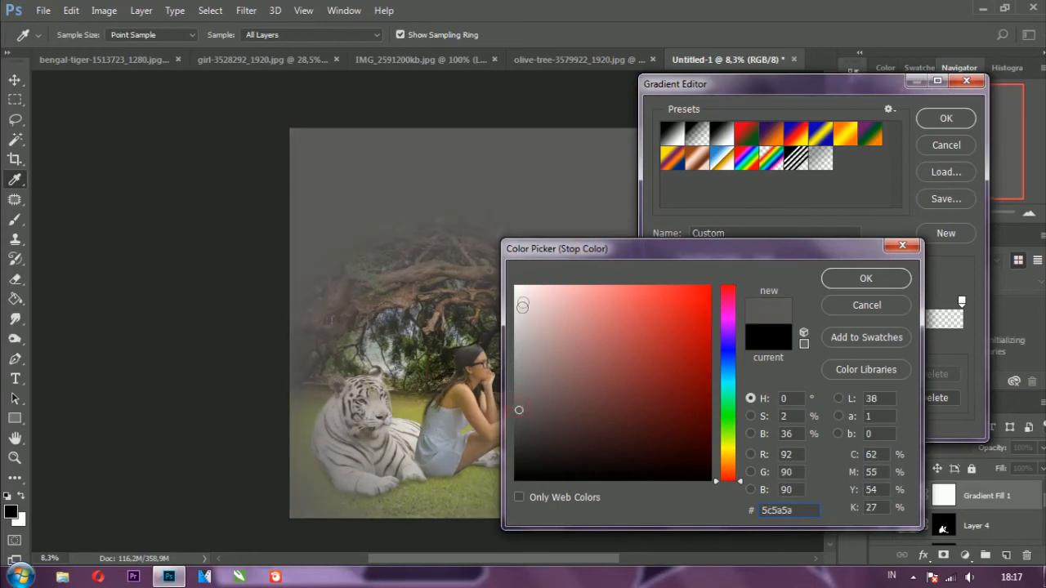
click(522, 471)
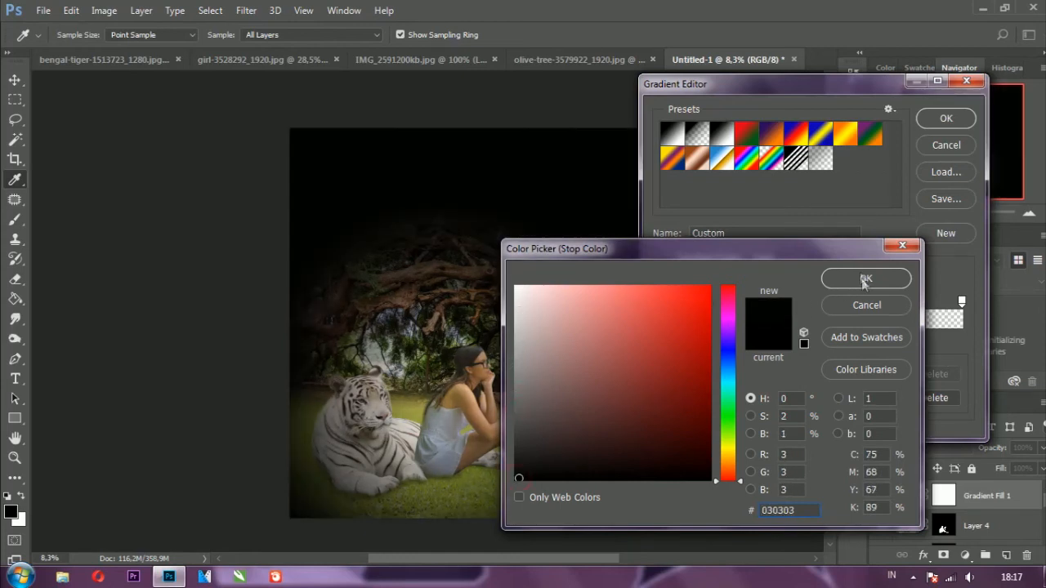
click(865, 279)
click(945, 118)
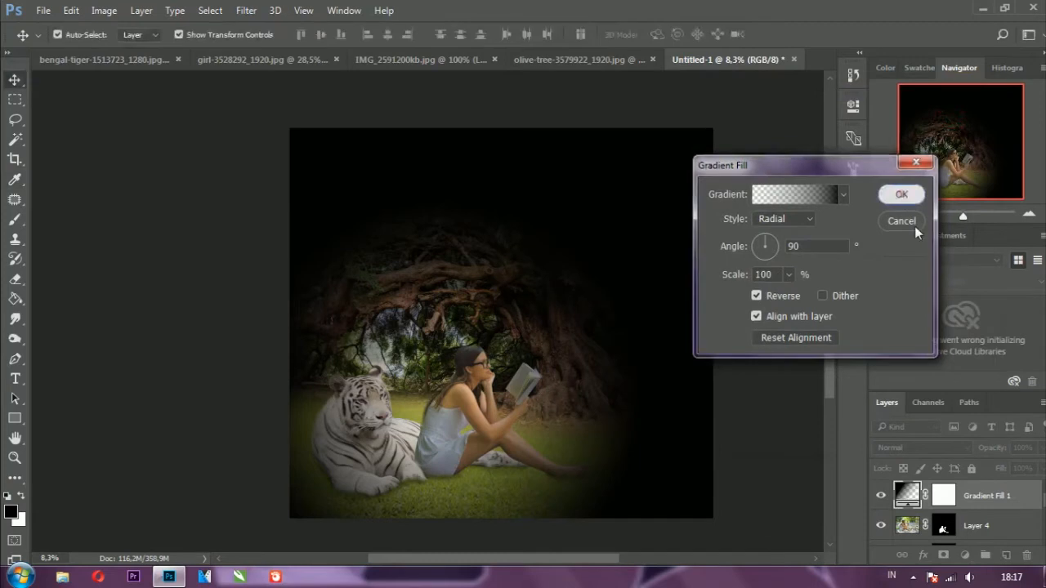
click(905, 196)
Set the gradient fill layer's blend mode to Overlay.
click(937, 425)
click(960, 445)
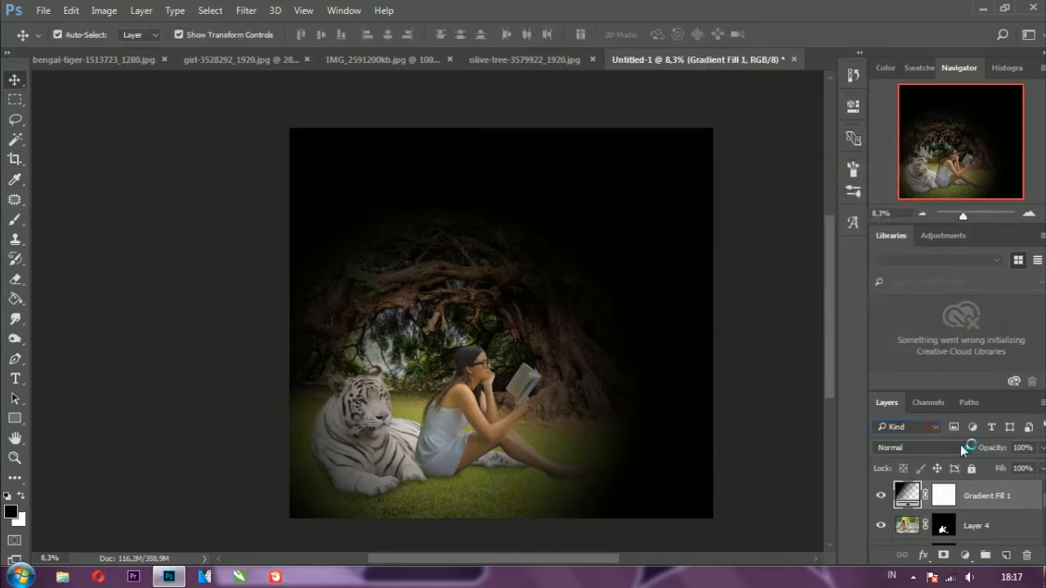
click(960, 446)
click(887, 288)
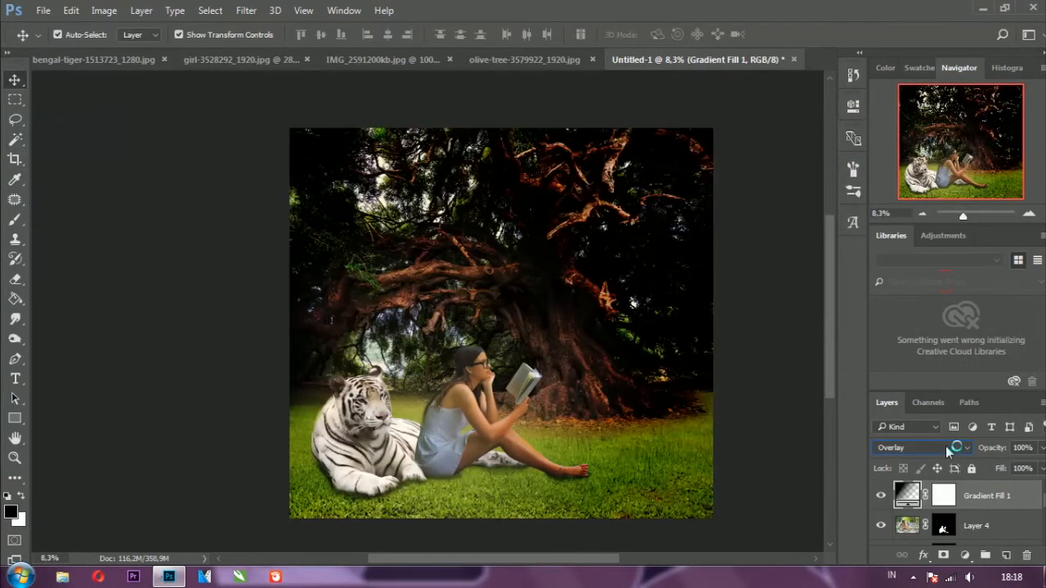
click(763, 427)
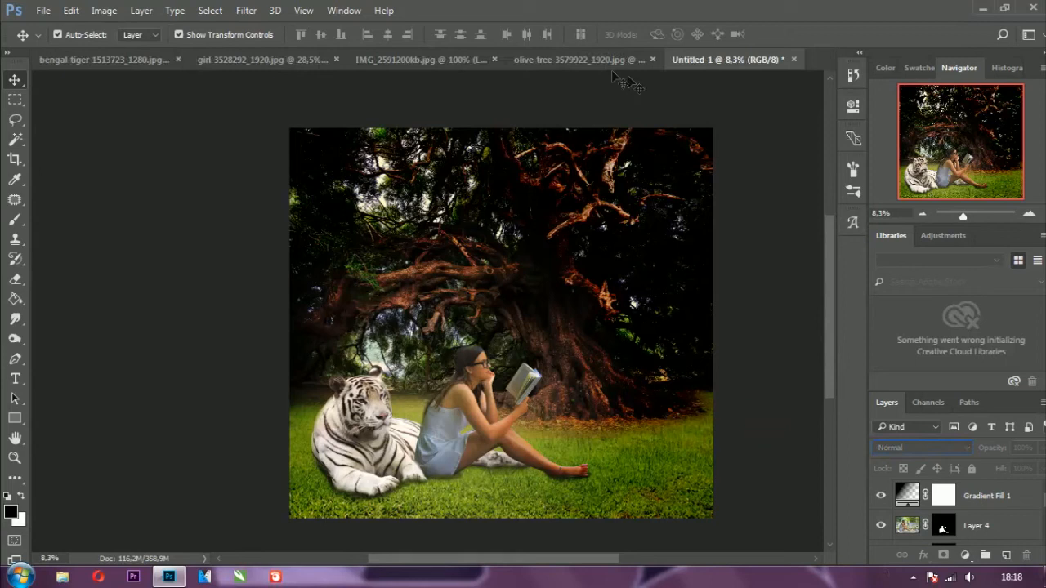
Lower the gradient fill layer's opacity to 47%.
click(601, 350)
click(1039, 449)
drag(1021, 475, 1001, 468)
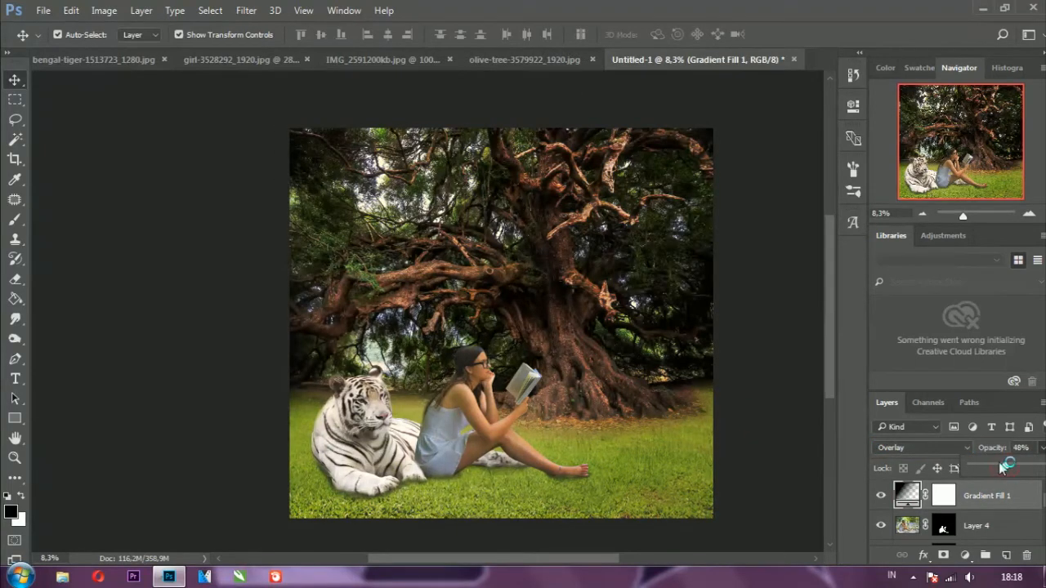
drag(997, 465, 992, 465)
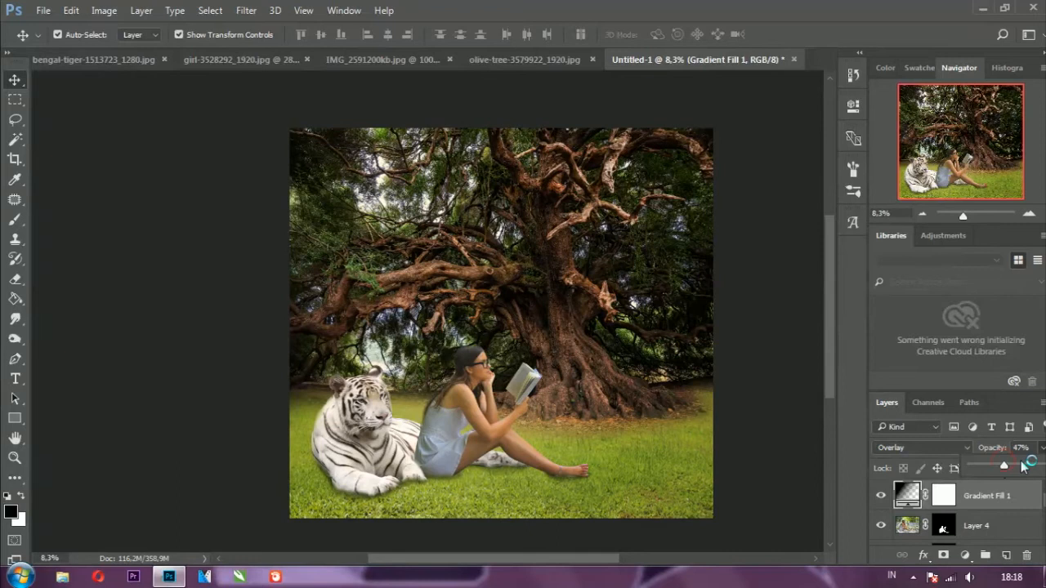
click(804, 464)
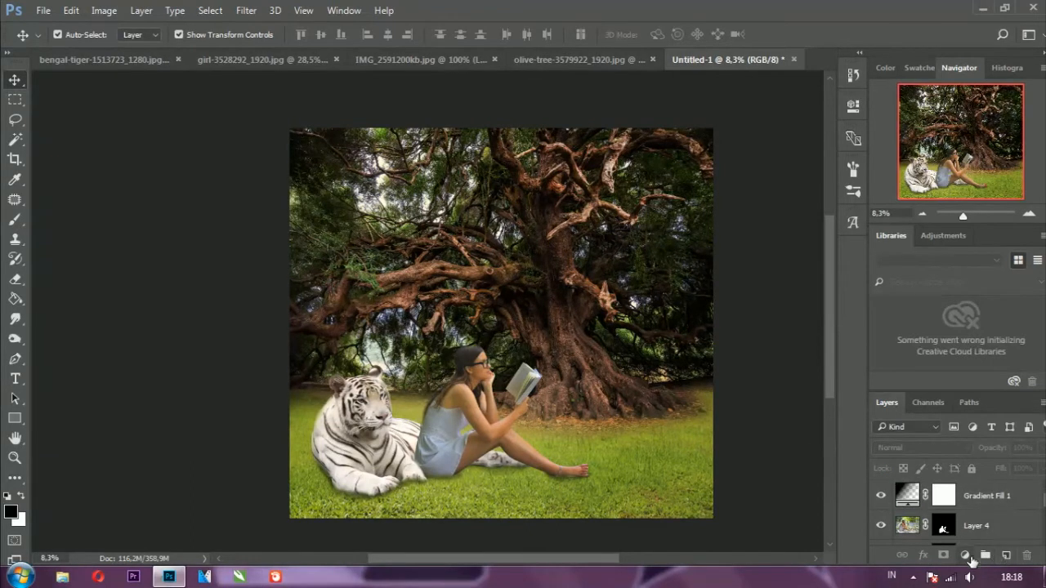
Add a Solid Color fill layer above the gradient fill and pick the blue 1d54a0.
click(965, 555)
click(915, 227)
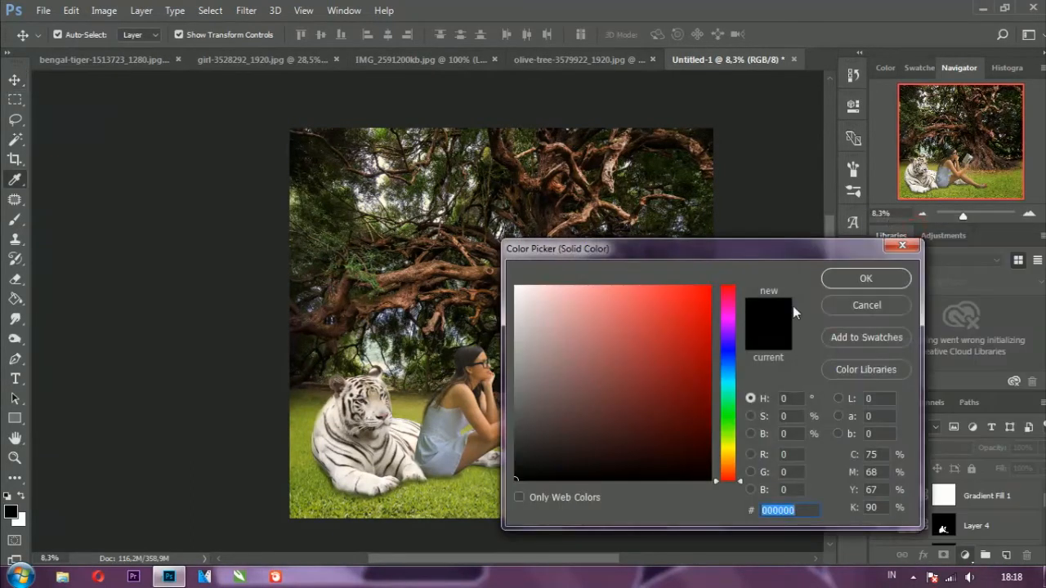
click(727, 365)
click(674, 359)
click(671, 338)
click(682, 365)
click(675, 341)
click(675, 357)
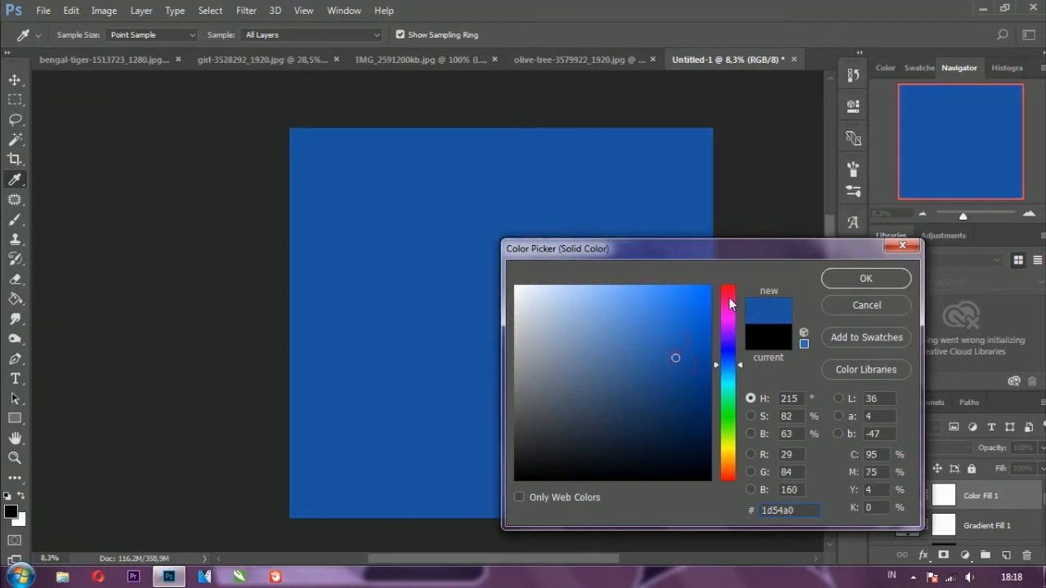
Try the dark crimson 7a2443 as the solid fill colour.
click(726, 296)
click(656, 306)
click(660, 367)
click(654, 385)
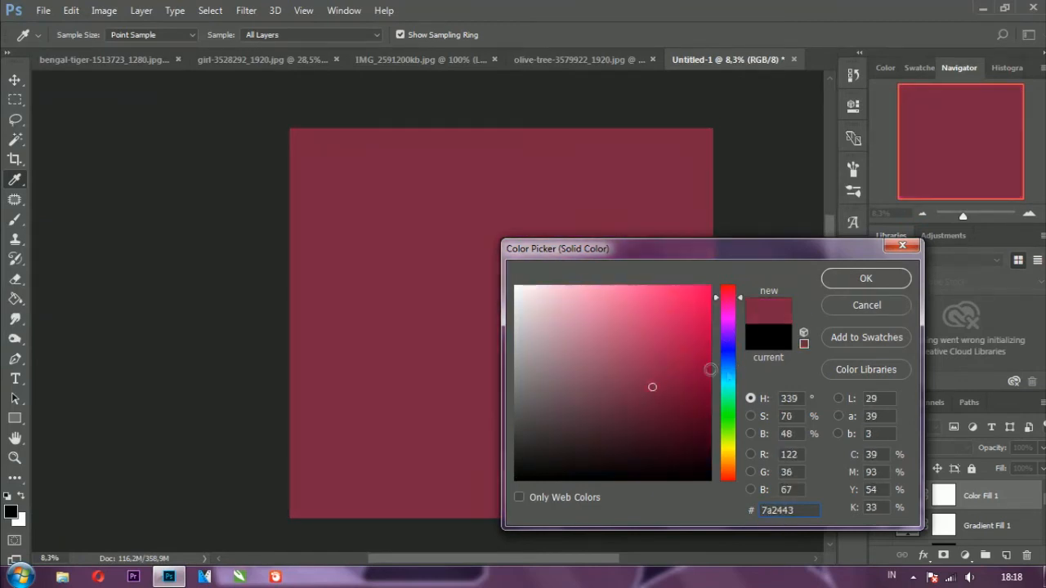
Set the solid fill colour to the dark blue 2b3574 and accept it.
click(726, 356)
click(638, 392)
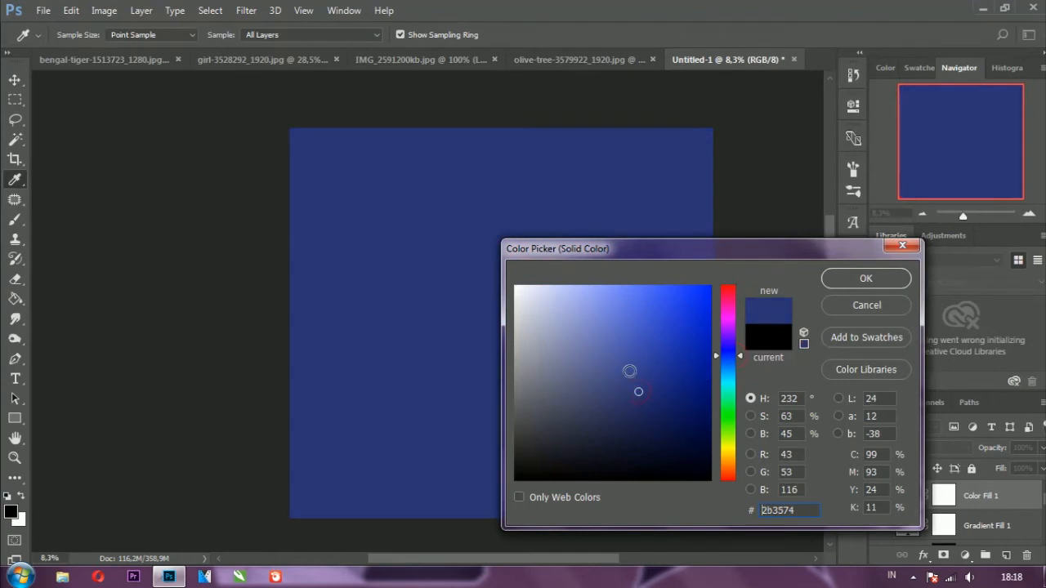
click(866, 278)
Reduce the blue colour fill layer to 24% opacity and 68% fill.
click(1042, 449)
drag(1031, 465, 984, 465)
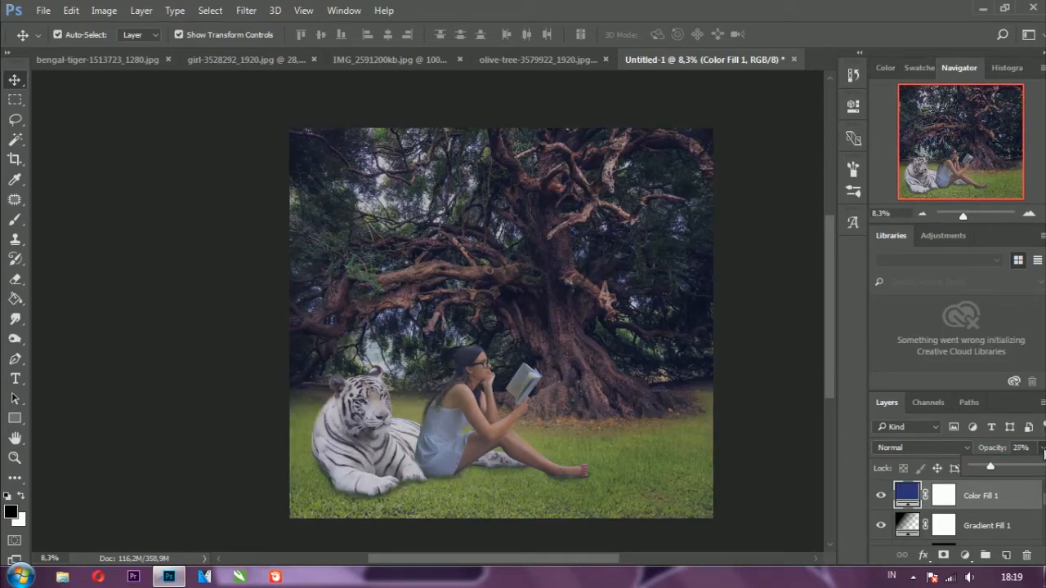
click(1043, 453)
click(1042, 468)
drag(1041, 487, 1010, 489)
click(1043, 448)
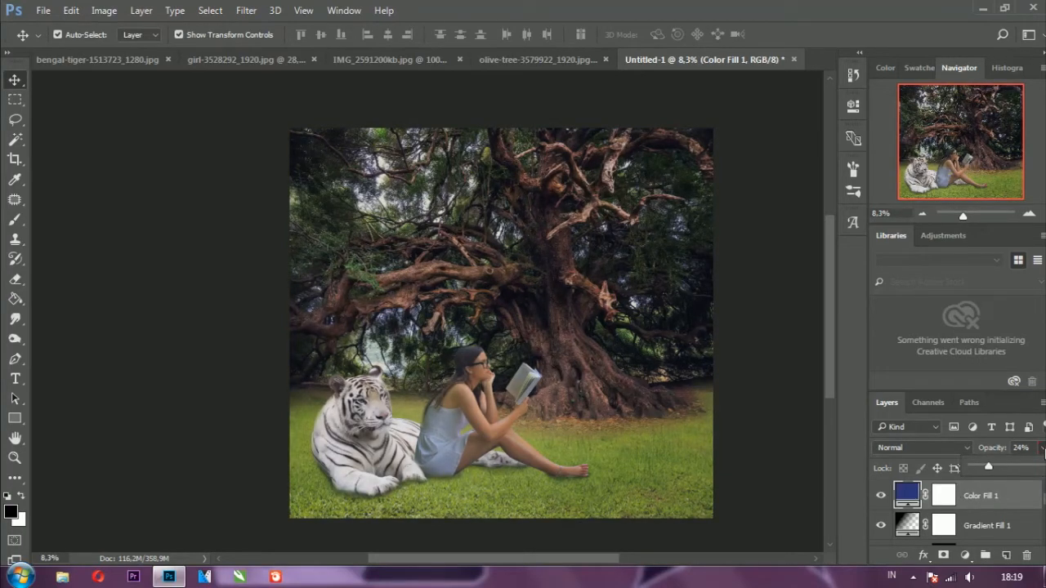
click(1043, 450)
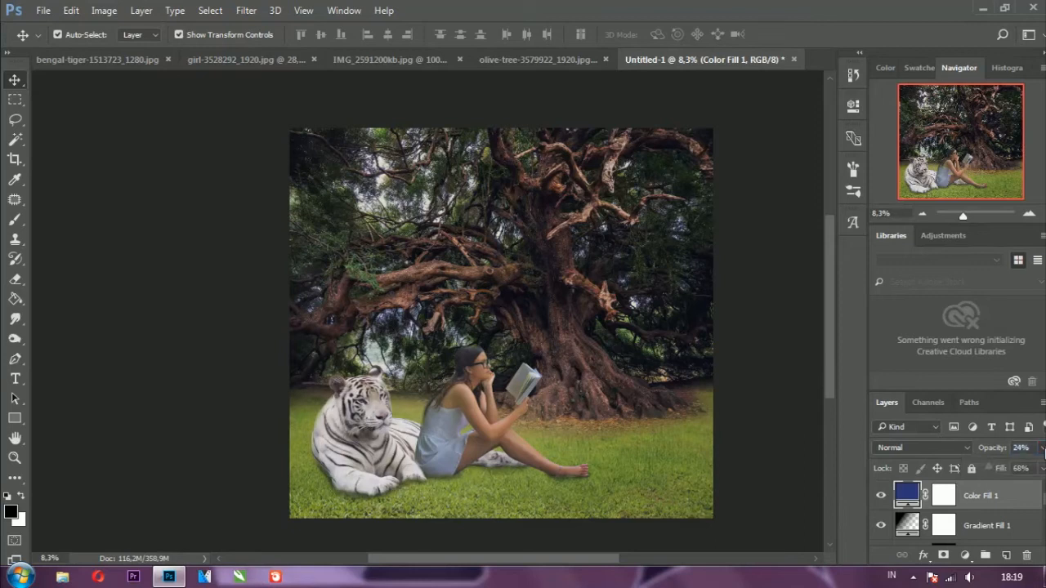
click(774, 460)
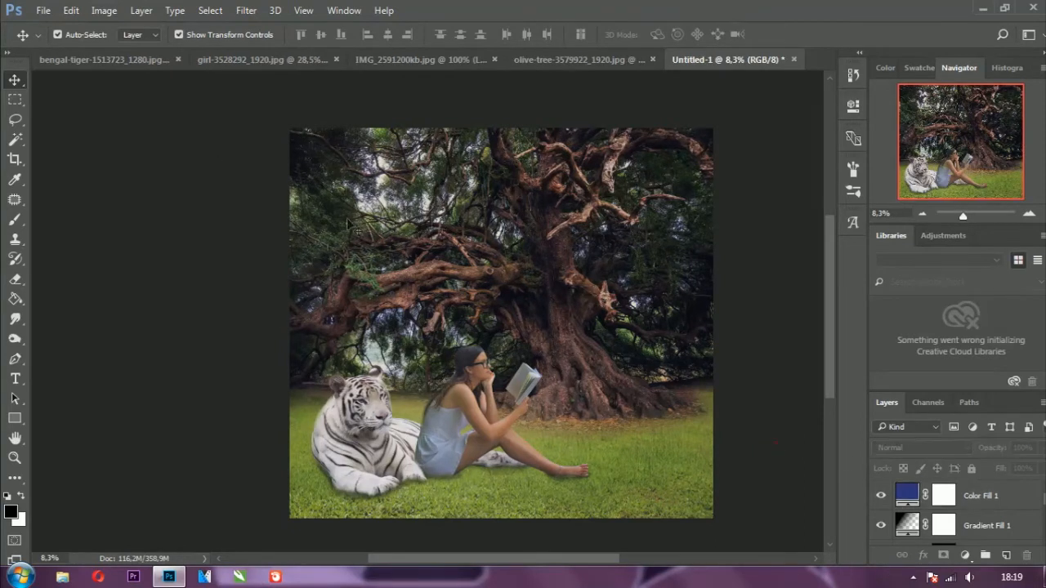
click(792, 352)
click(442, 324)
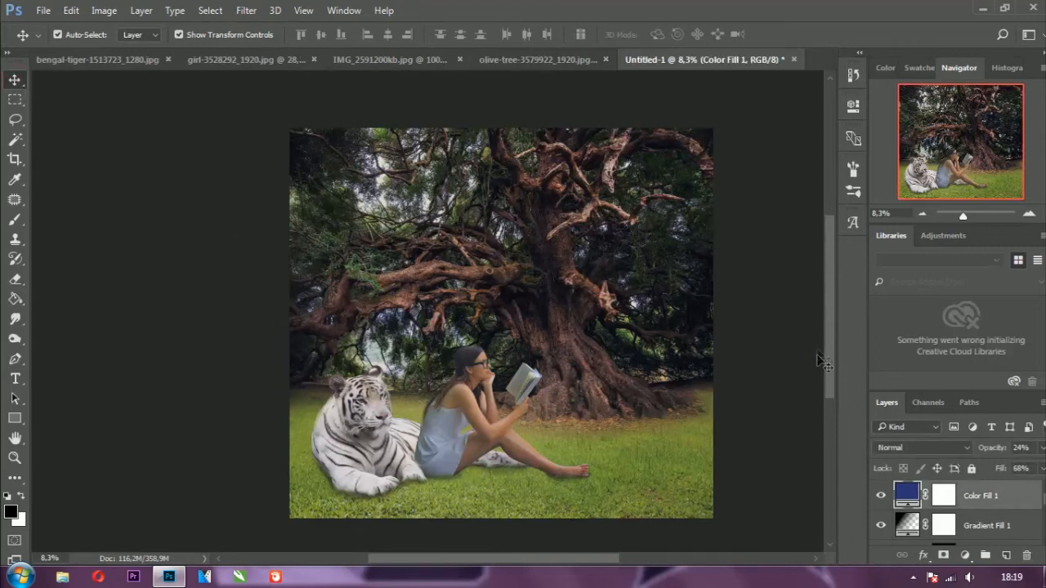
mouse_move(835, 373)
mouse_down()
mouse_move(836, 359)
mouse_move(835, 376)
mouse_up()
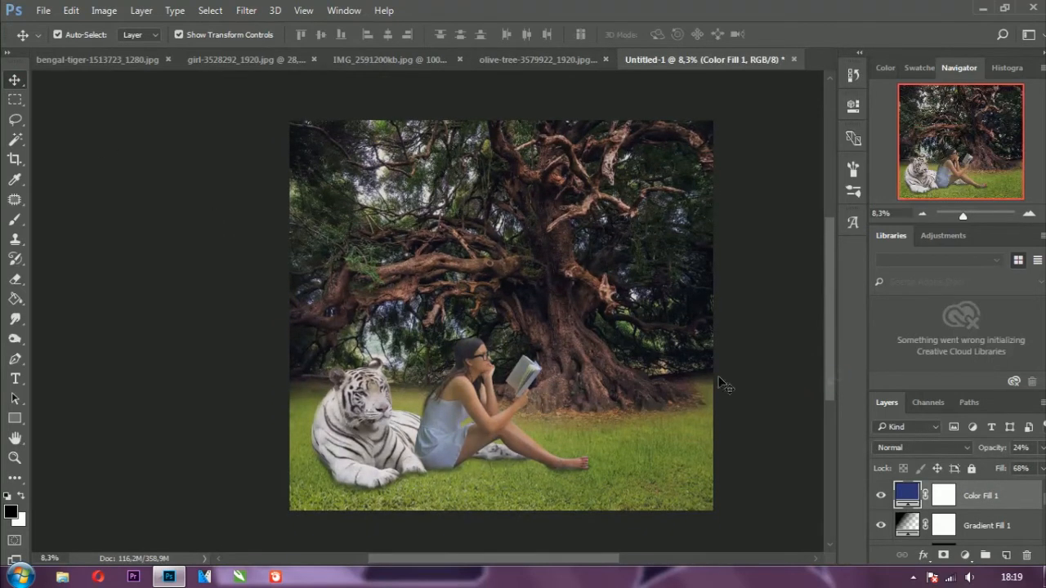
Add a Radial Gradient Fill layer directly above the girl's layer and centre it on her book.
scroll(902, 519, down, 1)
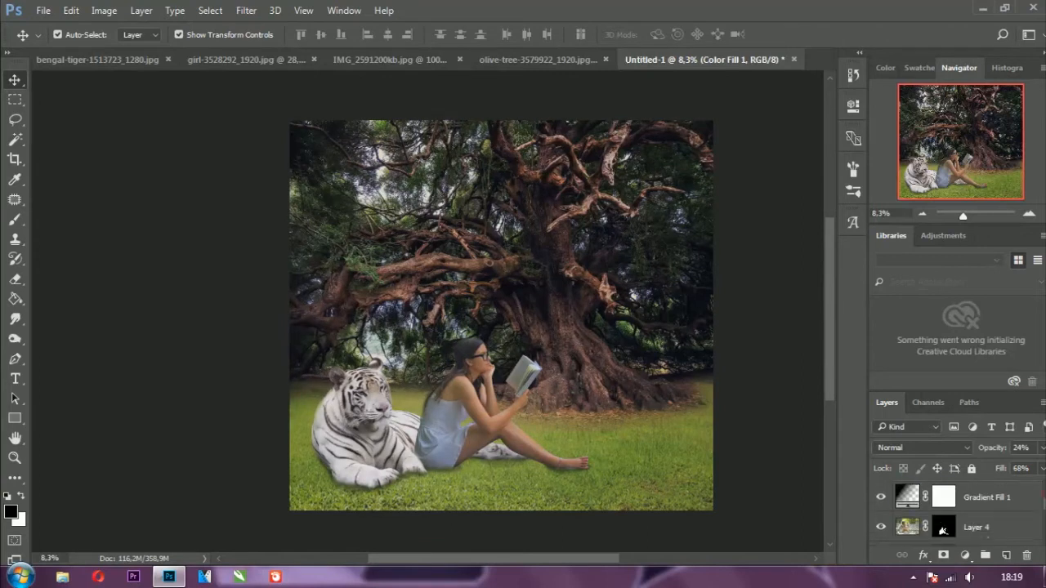
click(902, 520)
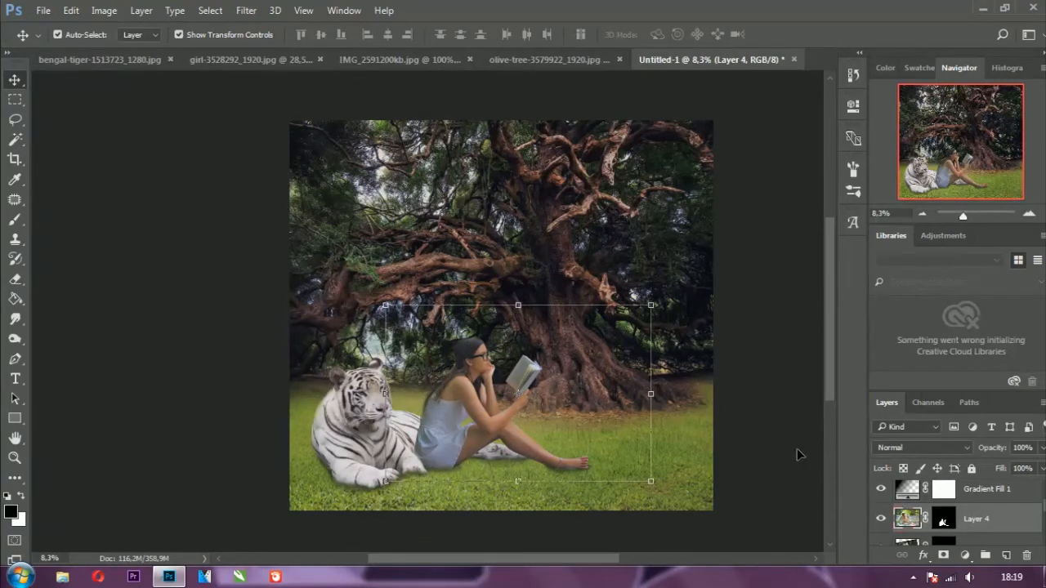
click(965, 556)
click(903, 223)
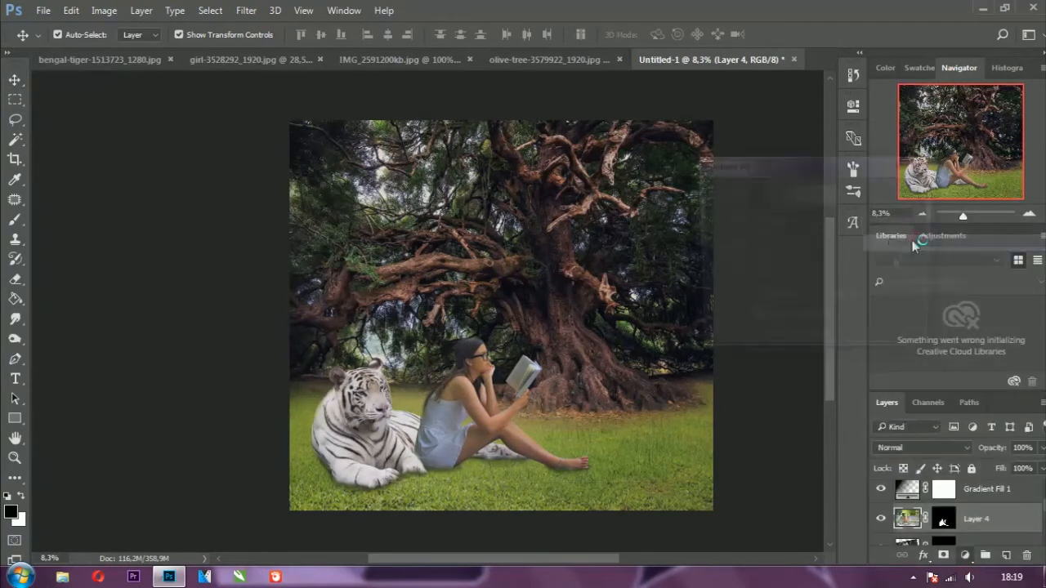
click(809, 219)
click(780, 240)
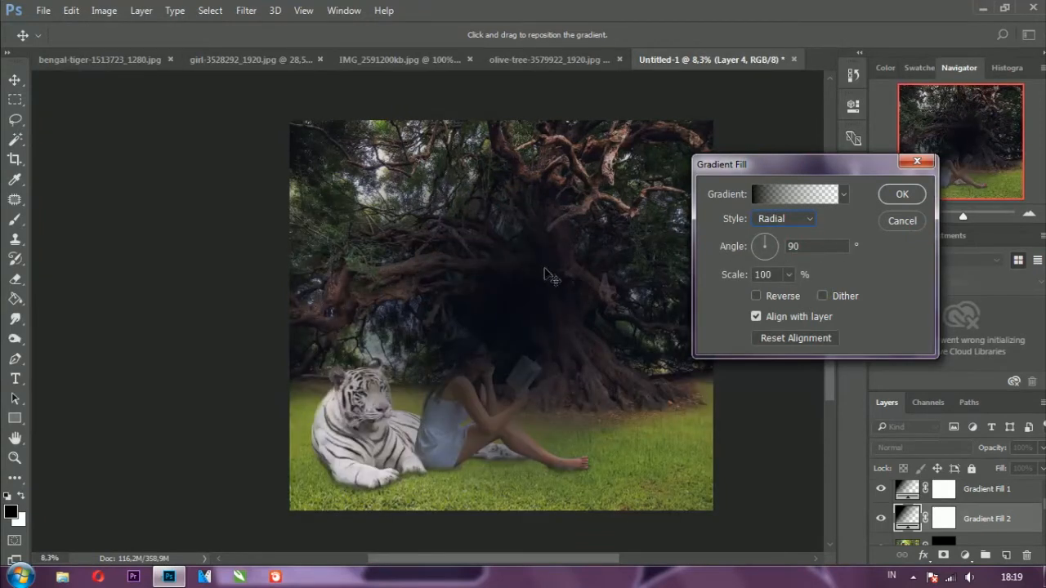
drag(539, 274, 510, 404)
Shrink the radial gradient's scale to 9% so it covers only the book area.
click(789, 275)
drag(794, 299, 782, 299)
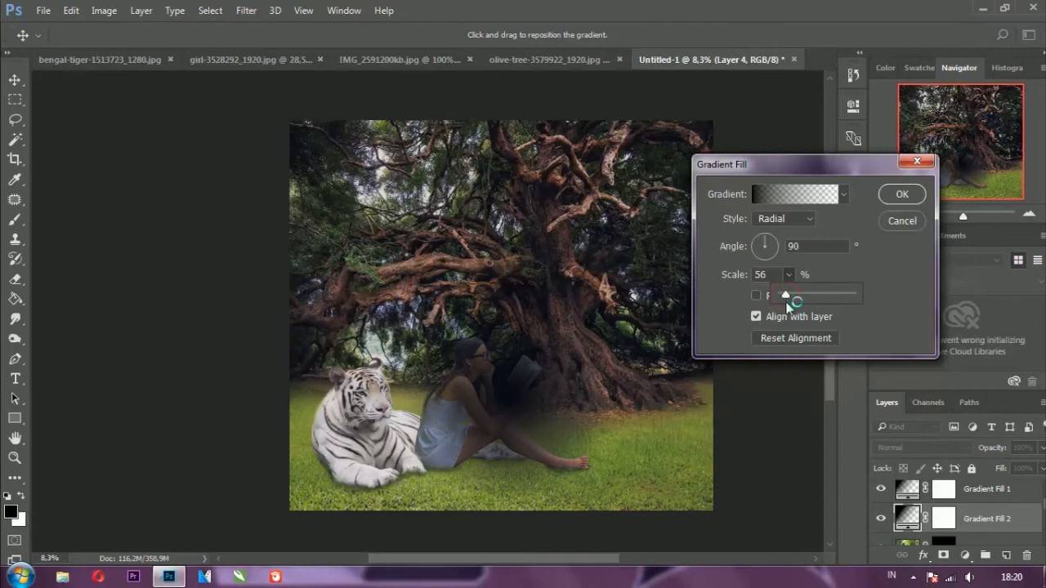
click(789, 276)
click(789, 276)
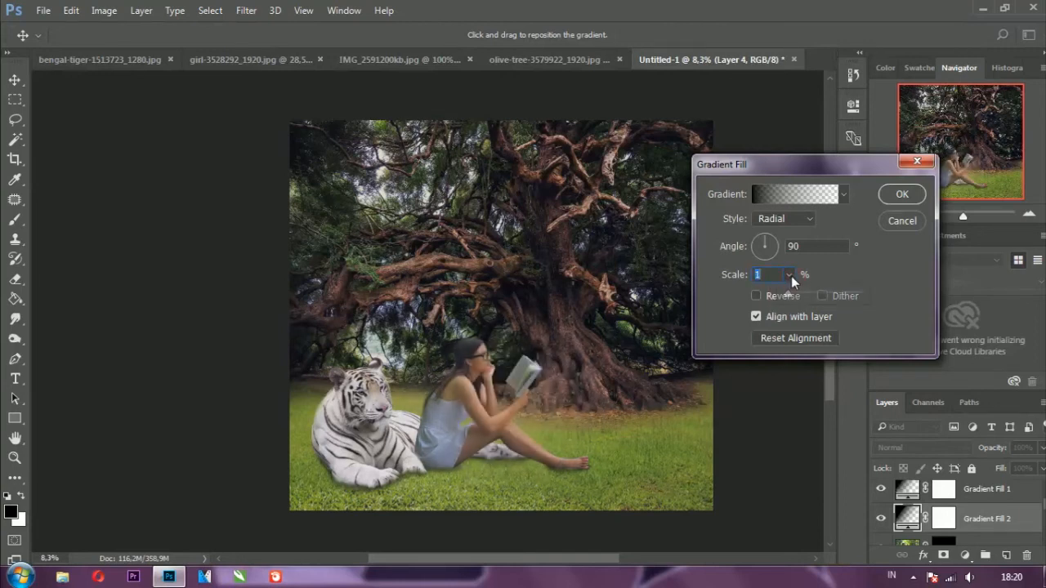
drag(793, 283, 795, 296)
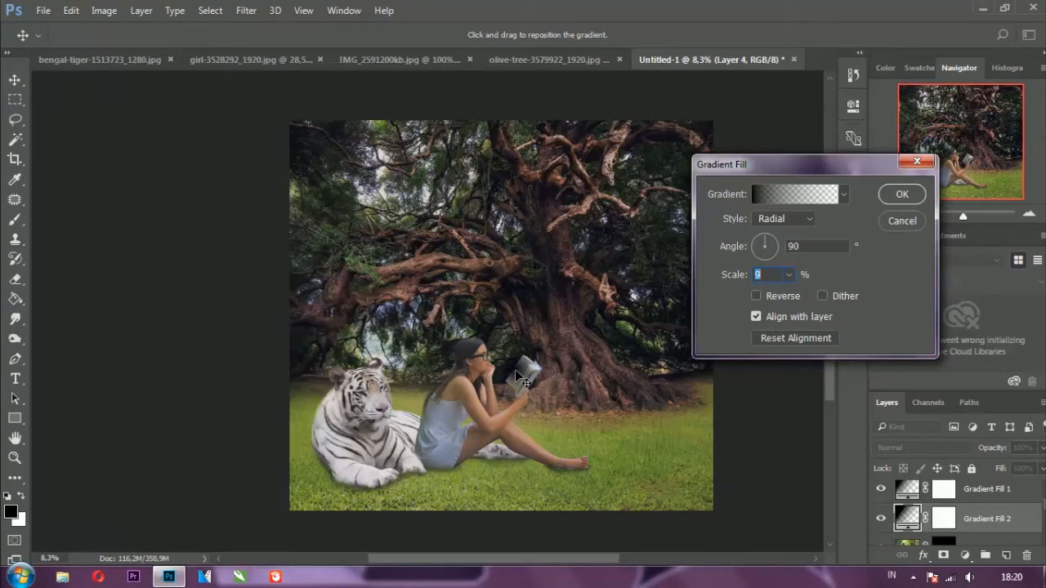
Try the Angle, Reflected and Diamond styles for the new gradient fill.
click(809, 221)
click(799, 253)
click(789, 219)
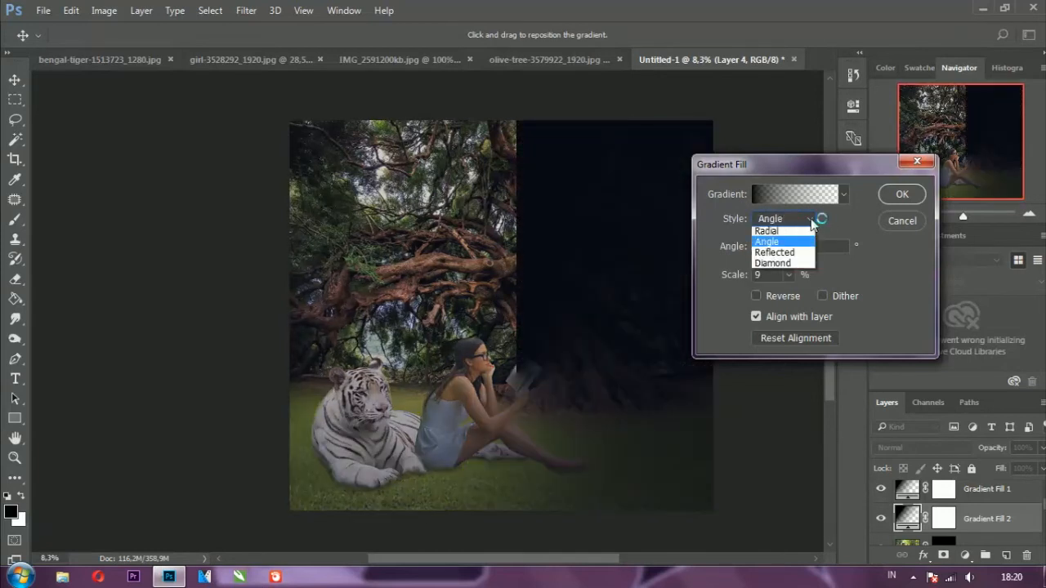
click(797, 255)
click(801, 221)
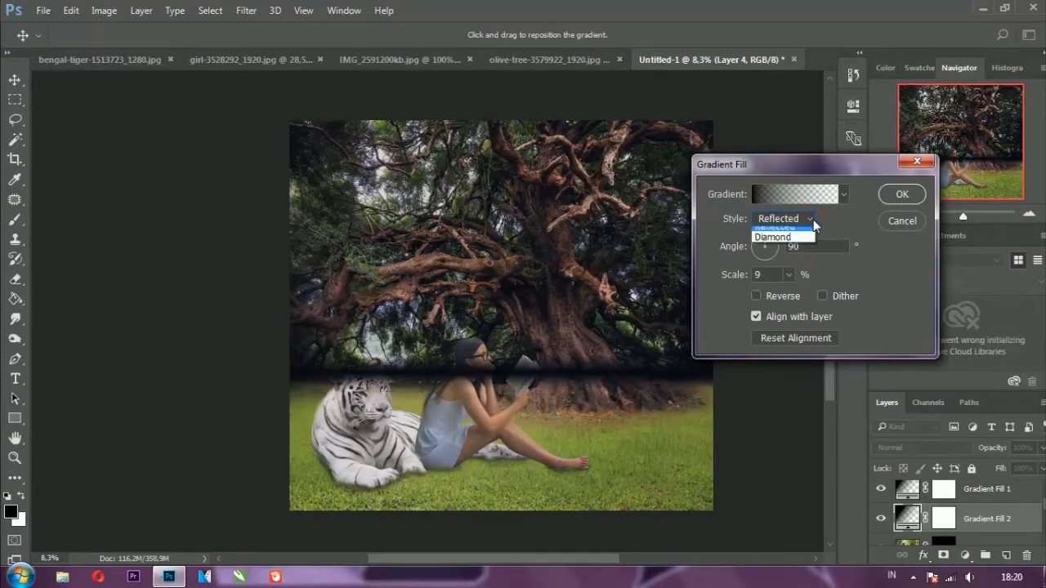
click(801, 276)
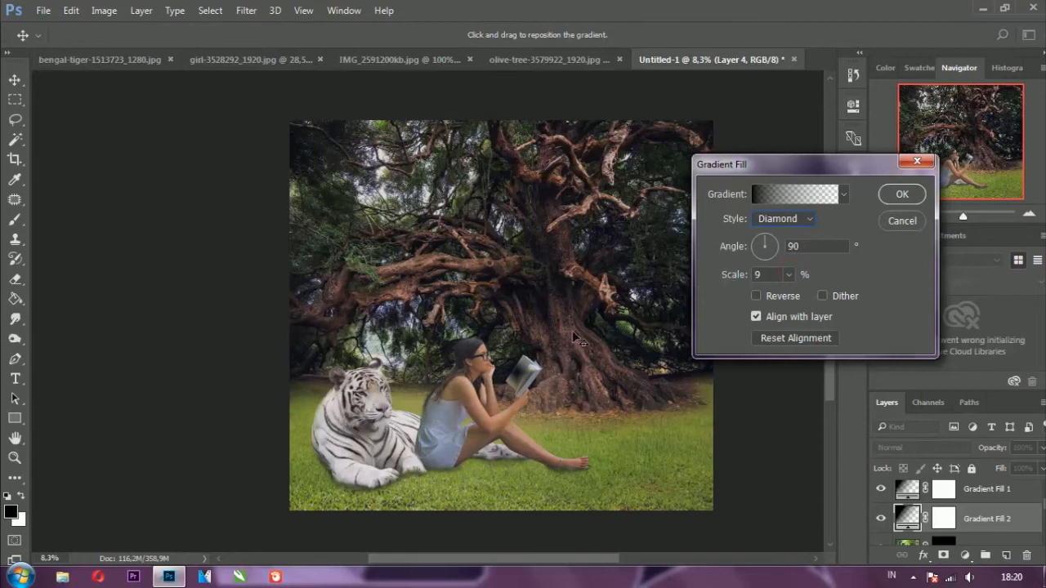
Recolour the gradient's black colour stop to white and accept the edited gradient.
click(835, 198)
drag(961, 336, 664, 338)
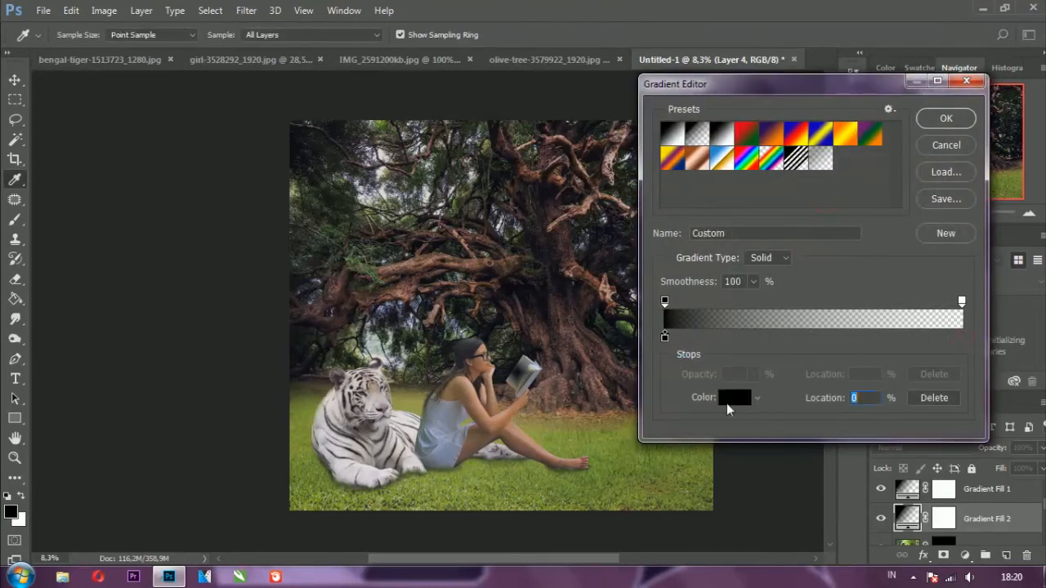
click(722, 401)
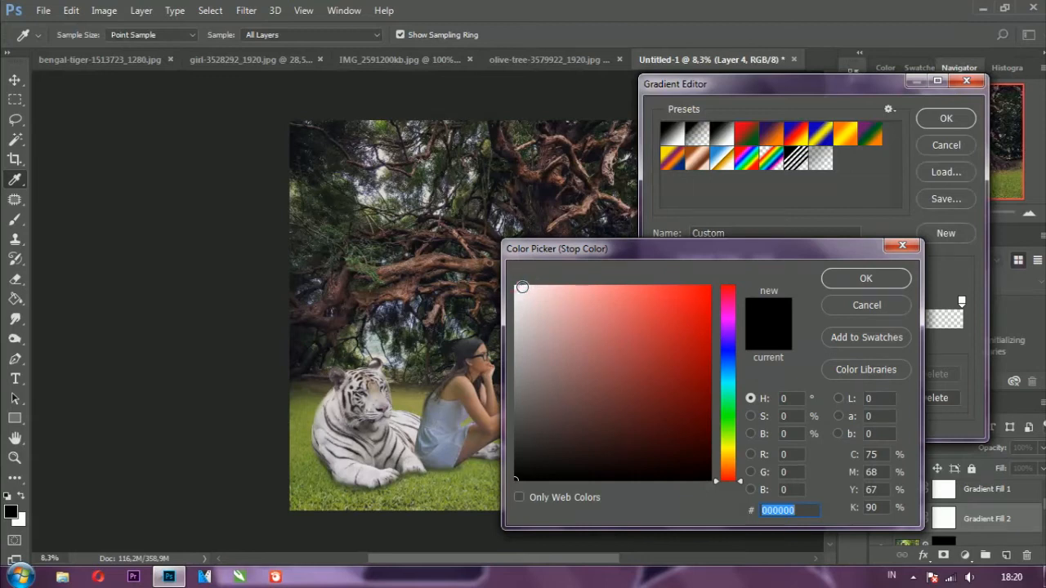
click(523, 287)
click(865, 279)
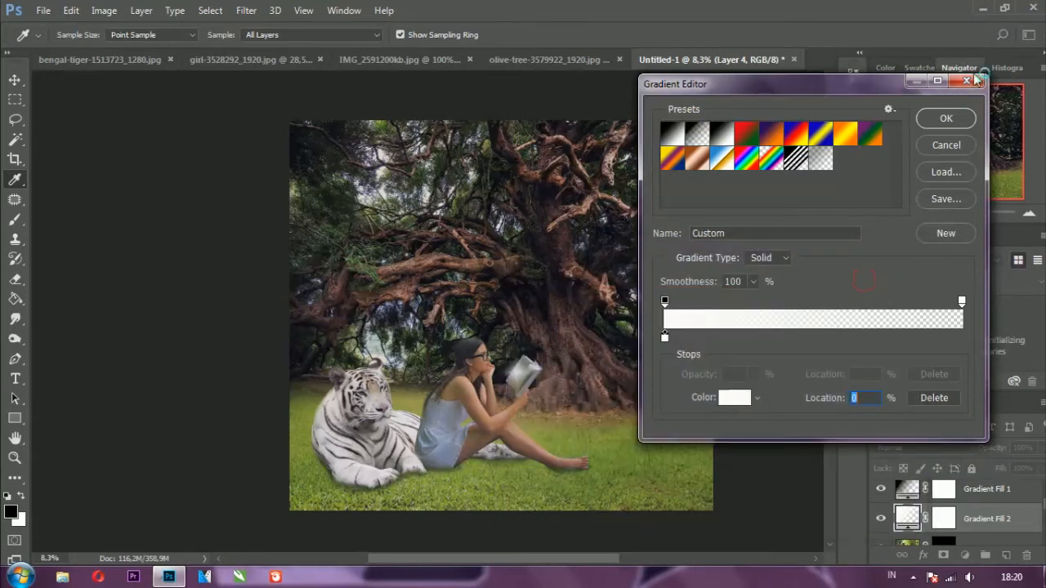
click(944, 118)
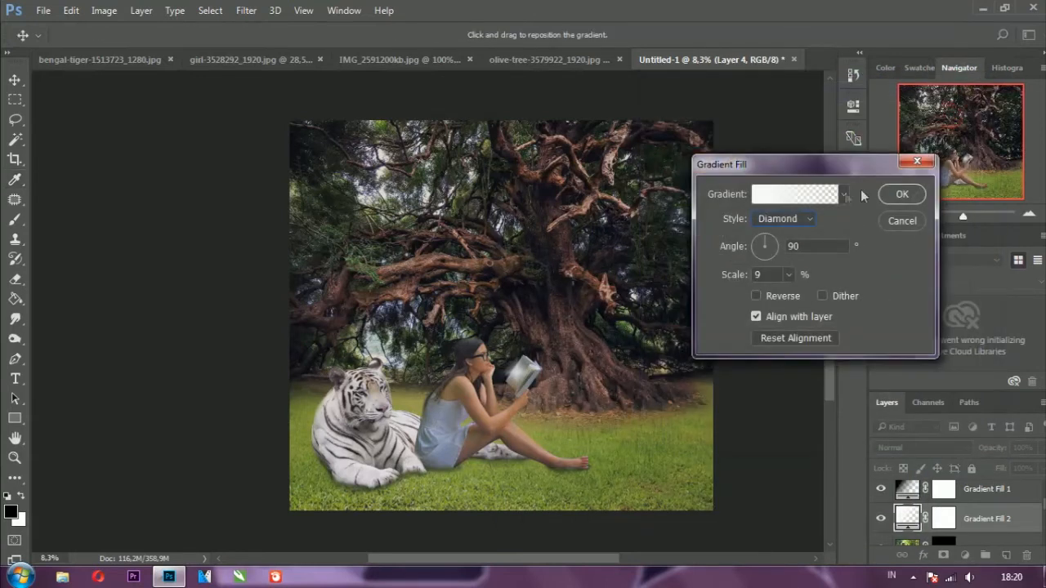
Compare other styles for the white gradient, including Linear, and set it back to Radial.
scroll(525, 361, up, 4)
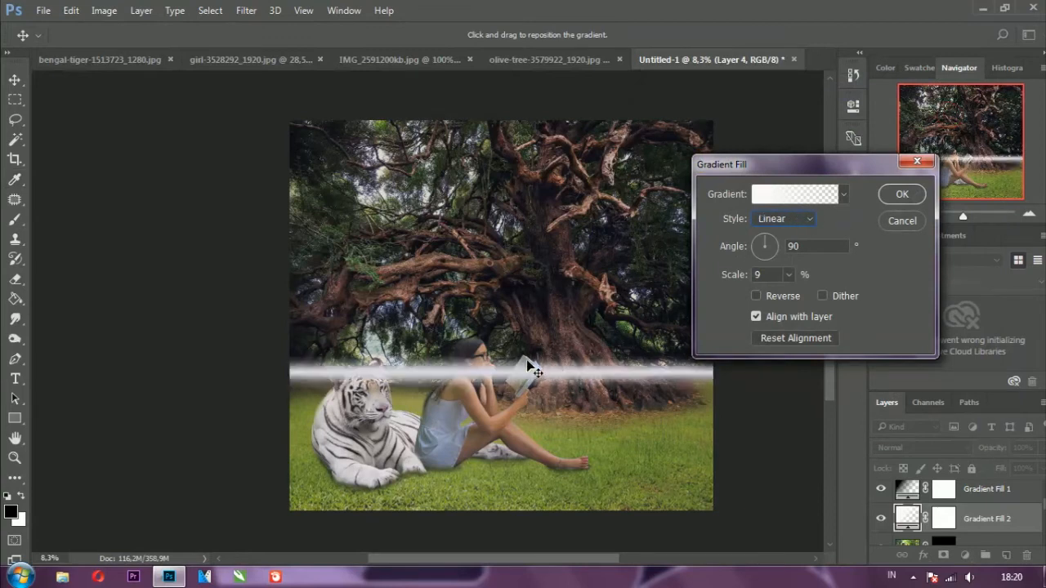
scroll(546, 337, down, 2)
scroll(545, 336, down, 1)
scroll(543, 336, up, 2)
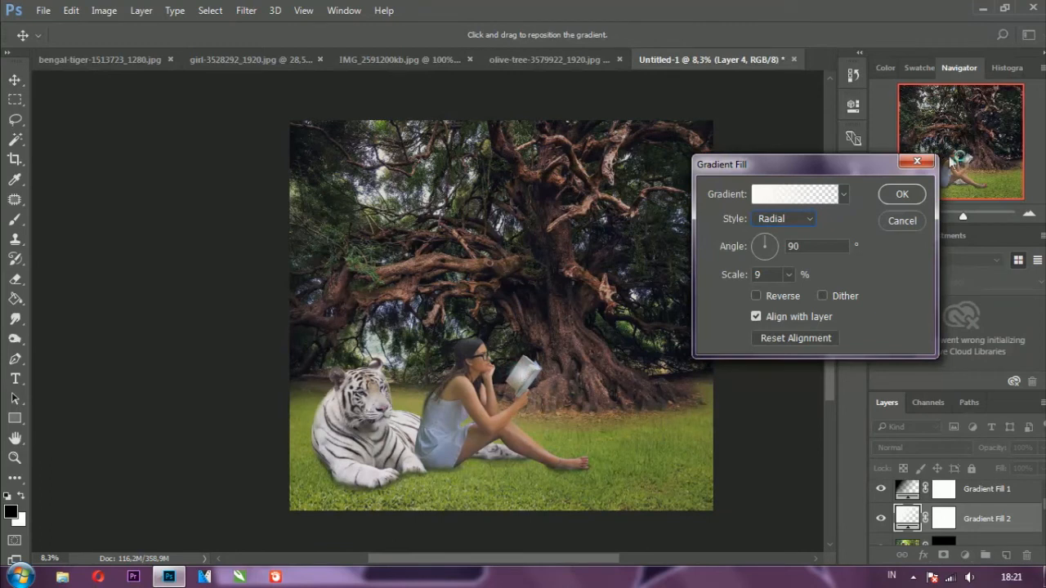
Increase the white radial gradient's scale to 17% and accept the fill.
click(789, 276)
key(Up)
key(Up)
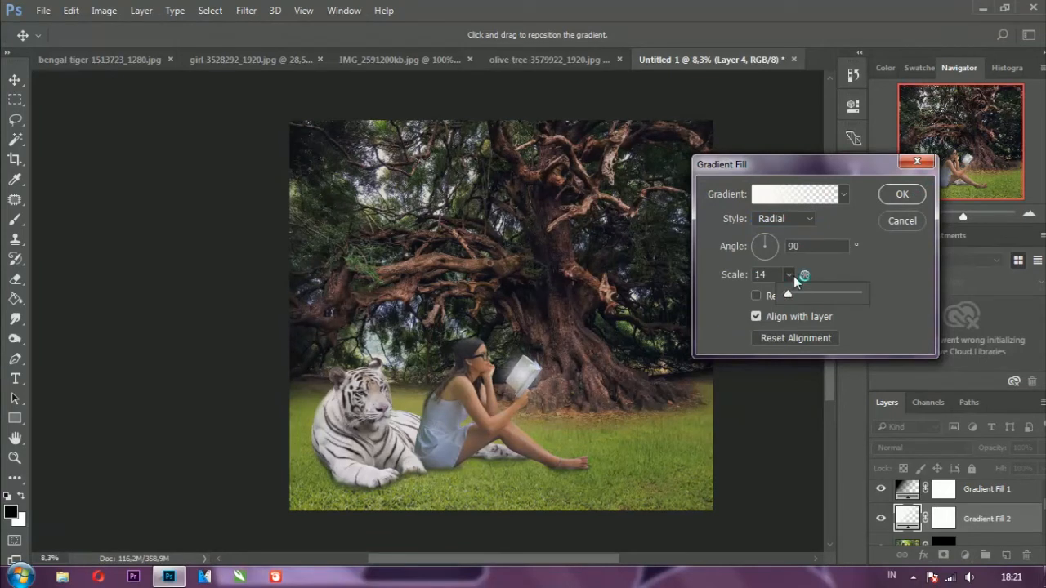
key(Up)
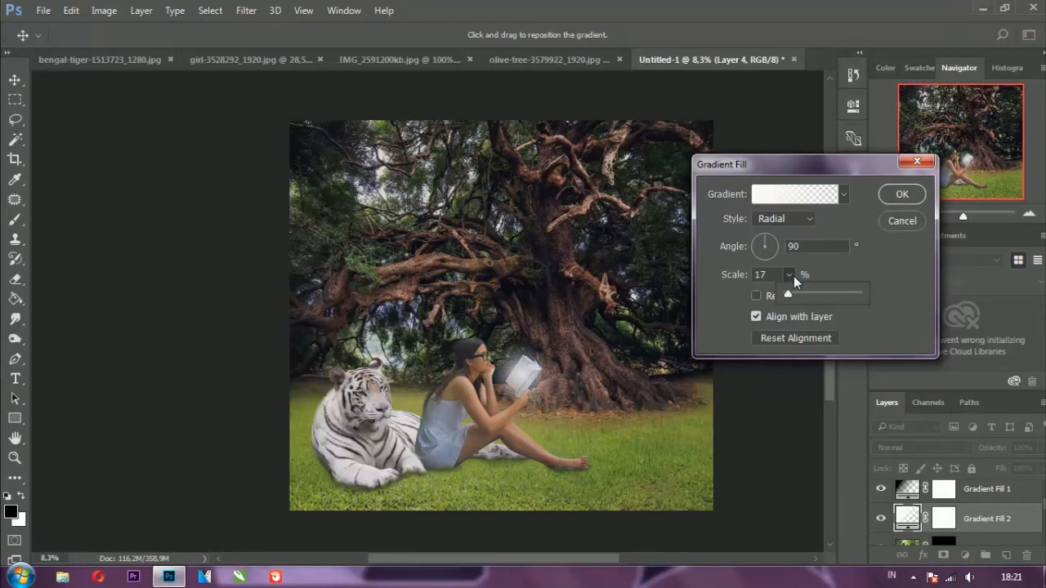
click(902, 194)
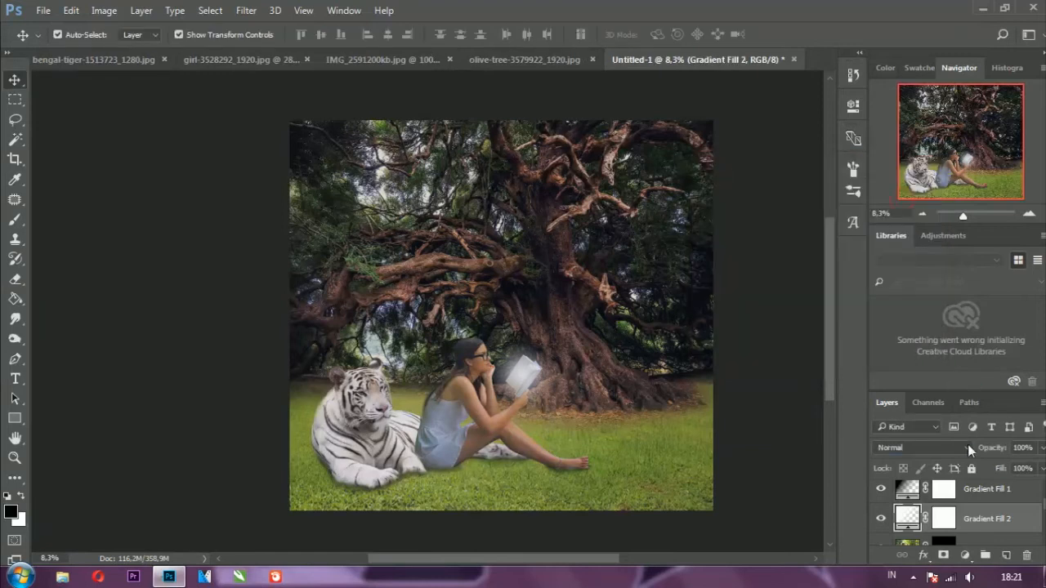
Try the Soft Light and Multiply blend modes on the white gradient fill layer.
click(967, 448)
click(927, 298)
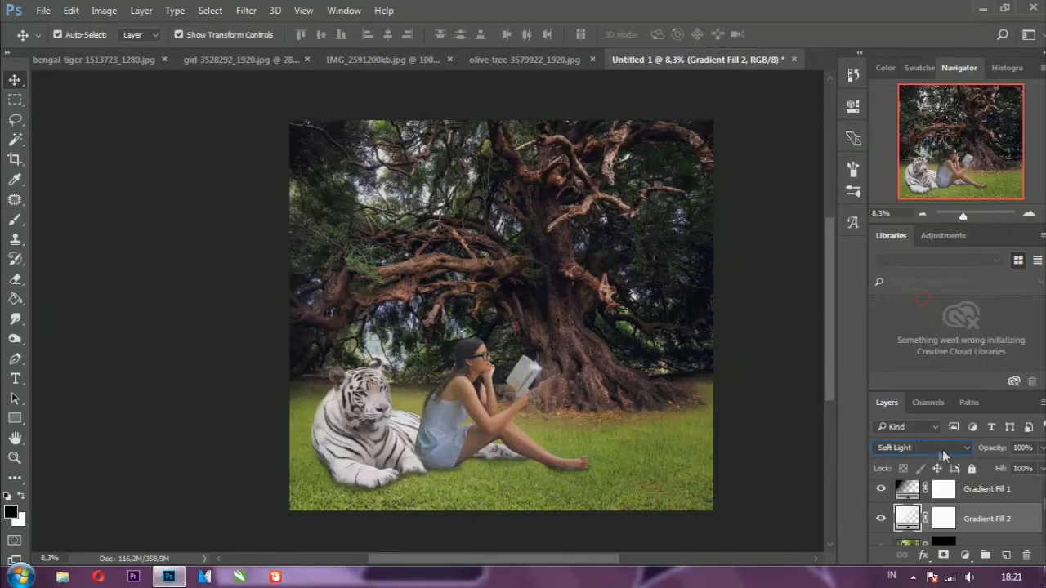
click(942, 449)
click(909, 187)
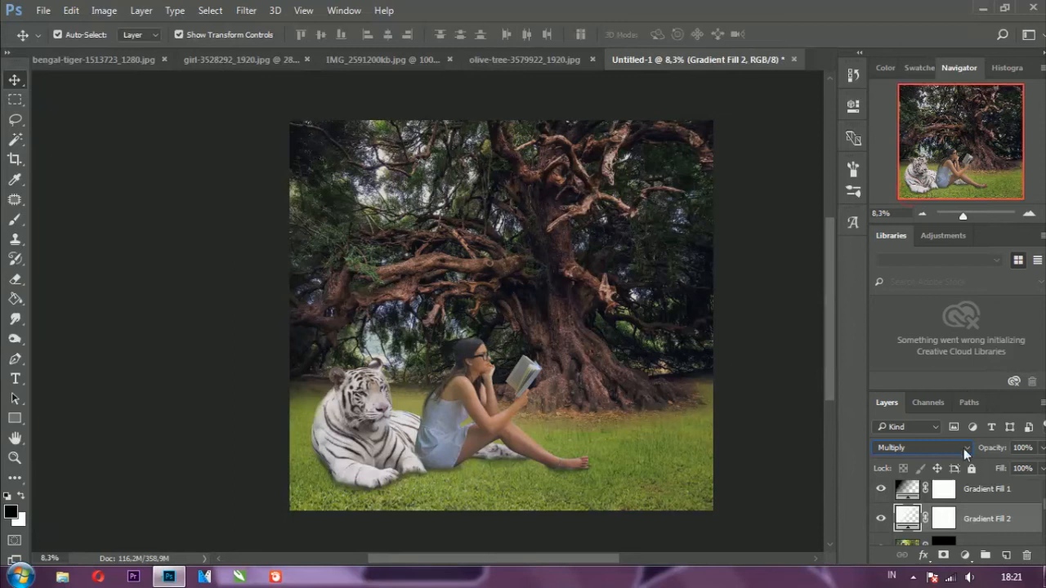
Set the white gradient fill layer's blend mode to Screen and deselect the layer.
click(963, 448)
click(923, 246)
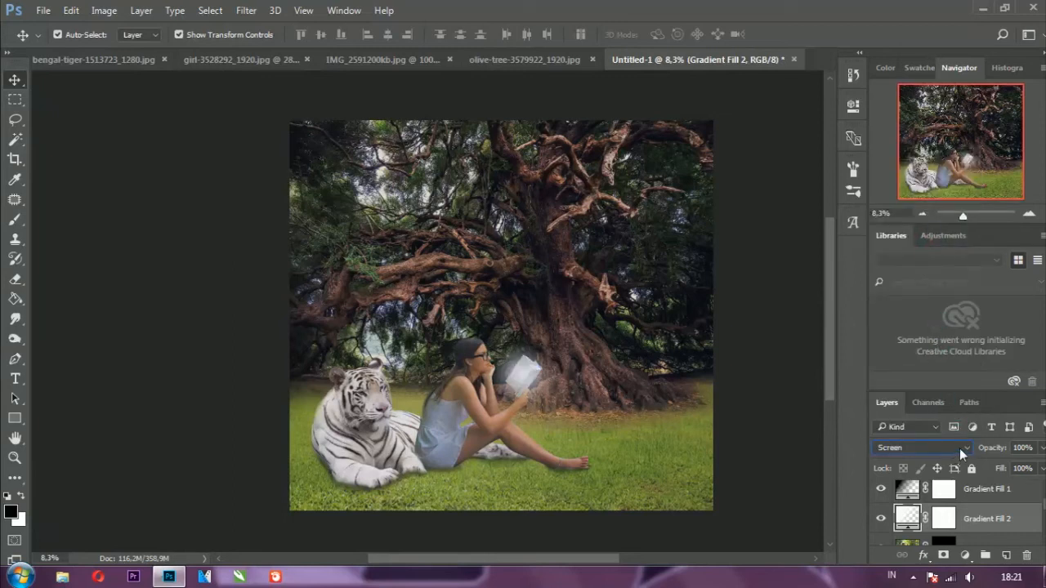
click(760, 361)
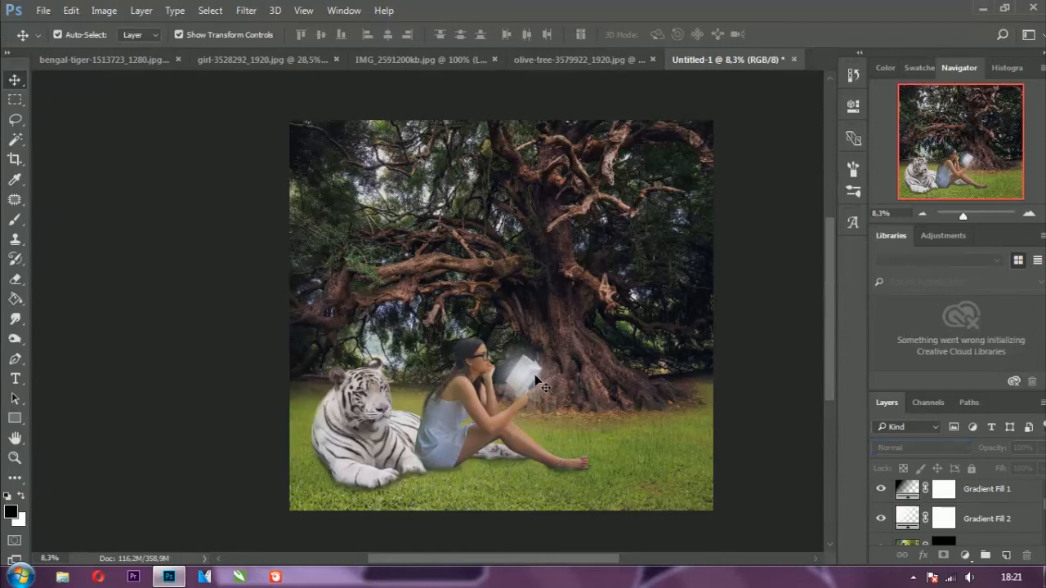
Select the white gradient fill layer and nudge its glow over the girl's book.
click(539, 384)
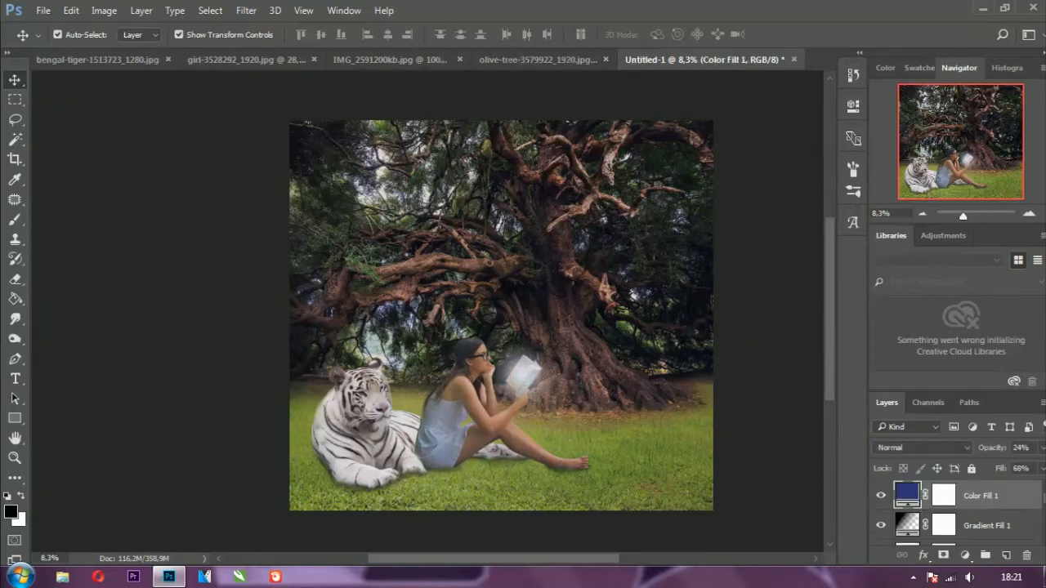
scroll(902, 491, down, 2)
click(908, 513)
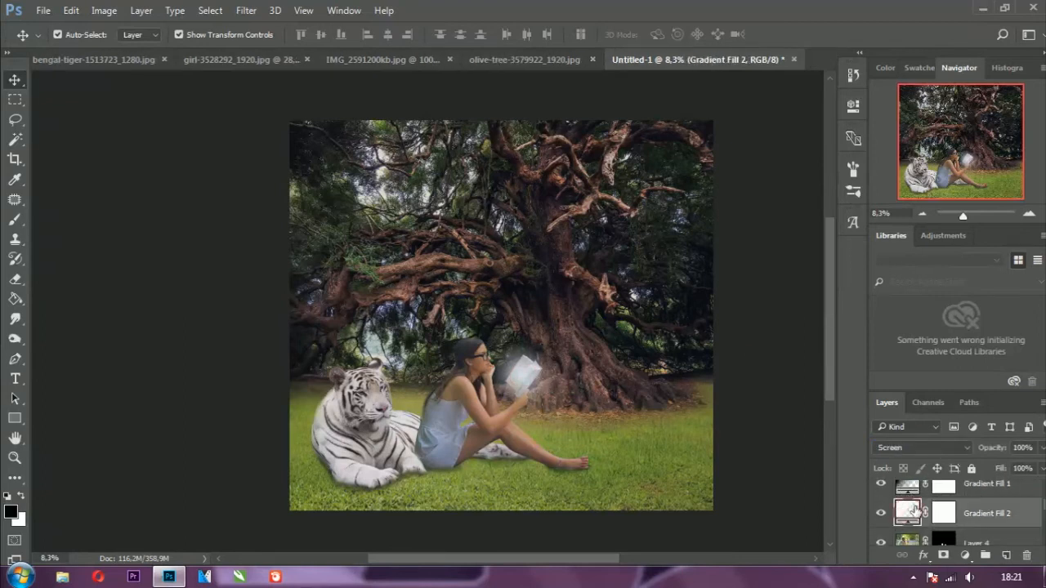
click(523, 384)
mouse_move(520, 377)
mouse_down()
mouse_move(518, 359)
mouse_move(524, 374)
mouse_up()
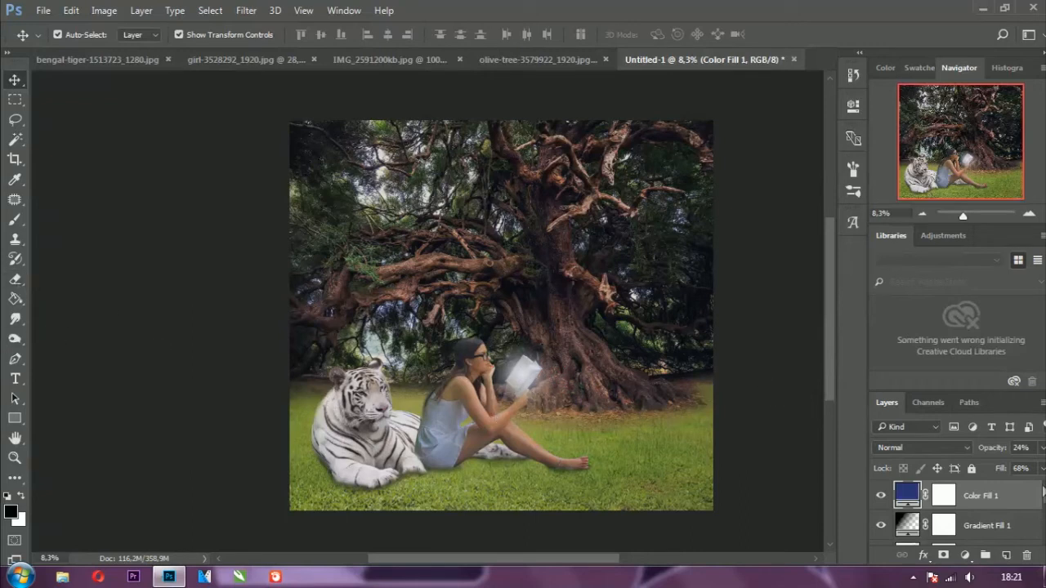
Select the girl's layer, Layer 4, and set up the Brush tool at size 500.
scroll(940, 515, down, 3)
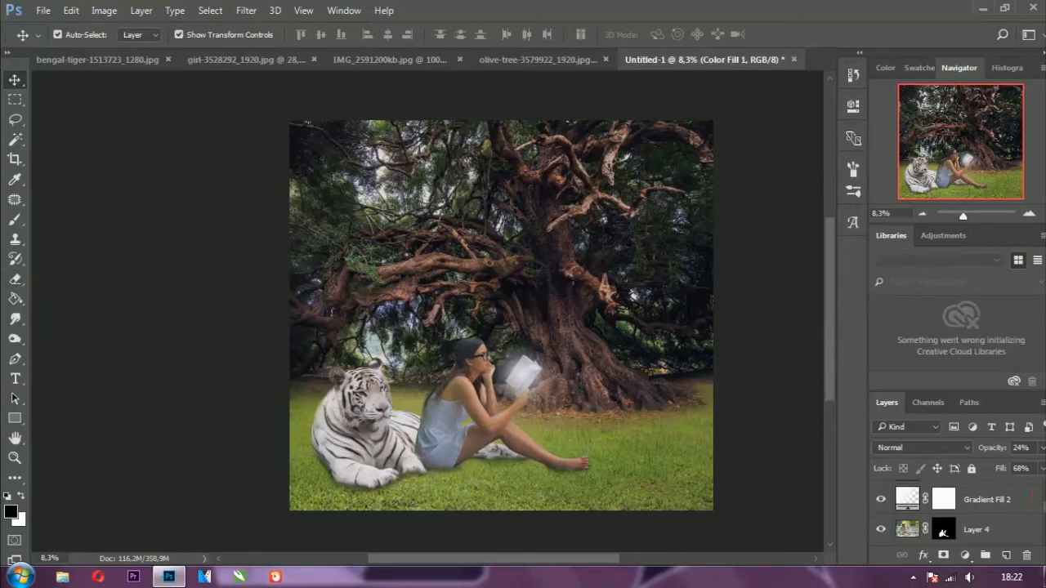
click(901, 533)
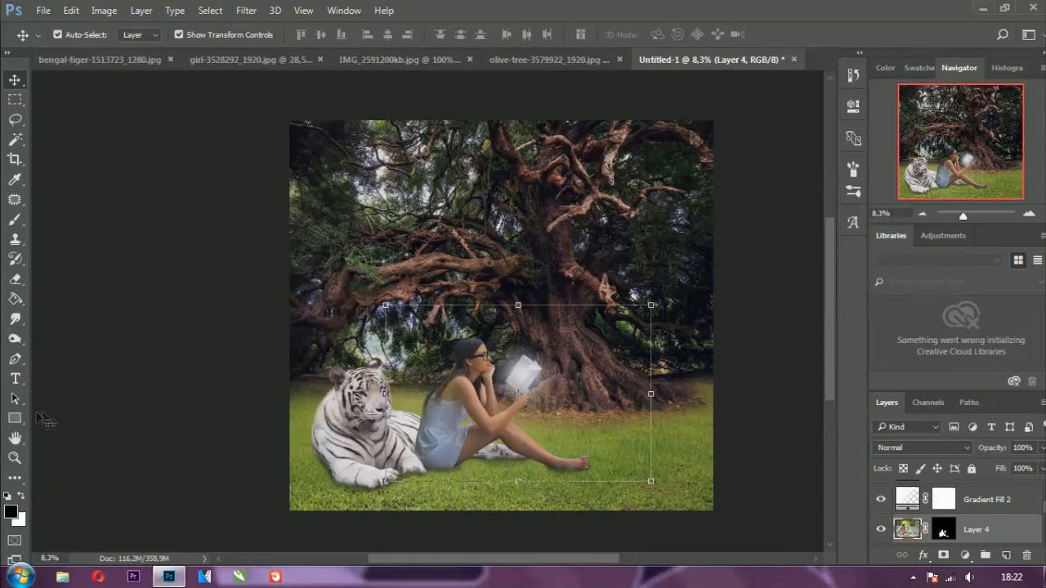
click(15, 219)
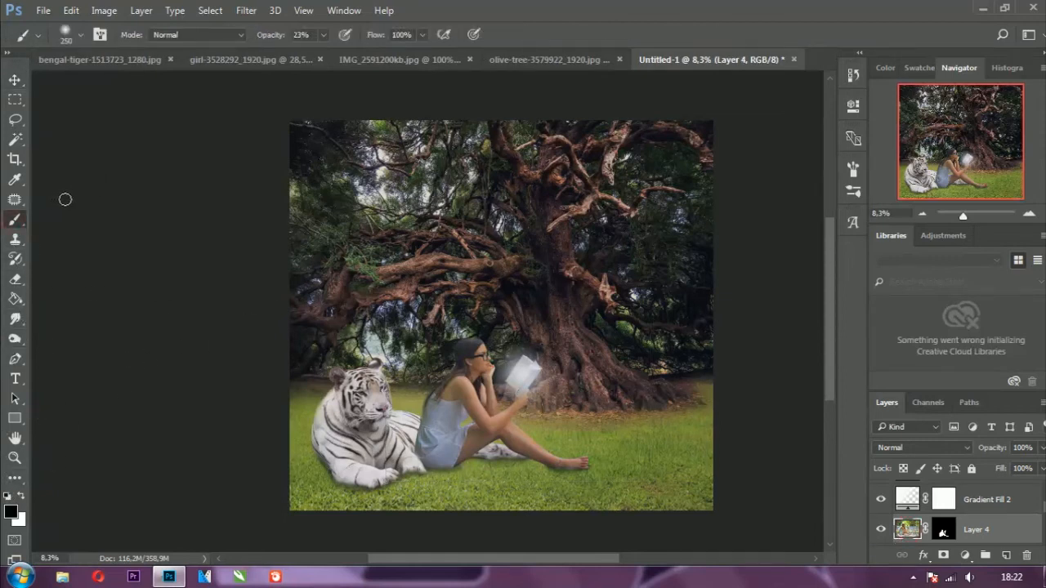
key(bracketright)
key(bracketright)
key(bracketright)
key(bracketright)
key(bracketleft)
key(bracketleft)
Set the foreground colour to the near-white fdf9f9.
click(9, 510)
click(521, 289)
click(514, 286)
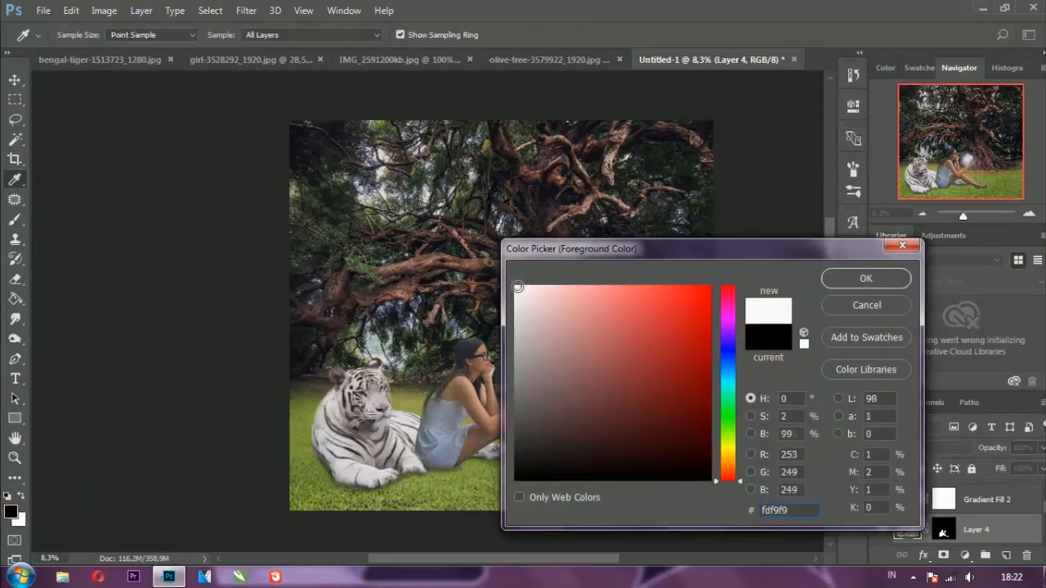
click(865, 277)
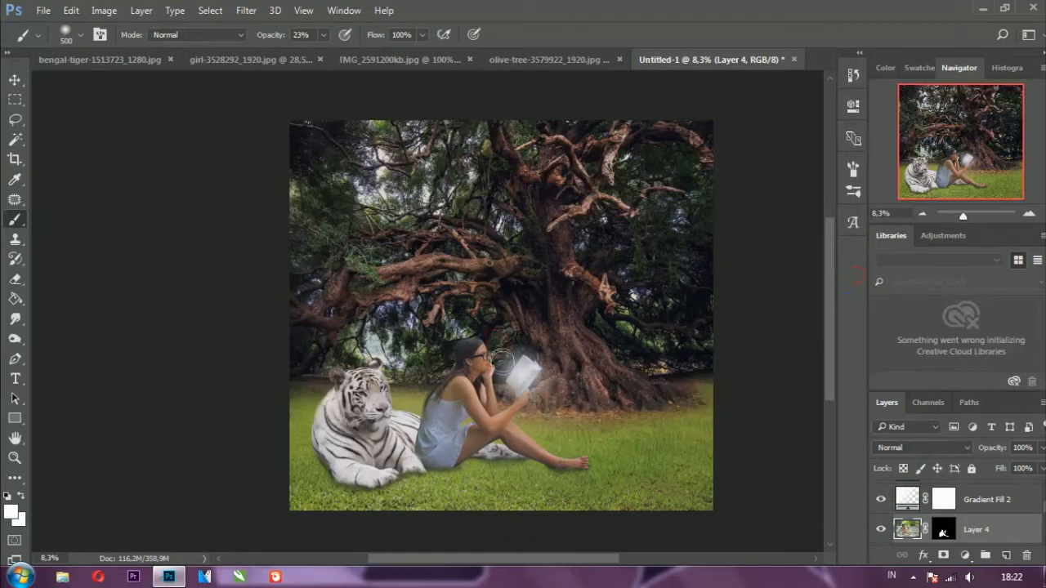
Paint a soft near-white brush stroke at 23% opacity beside the girl's book on Layer 4.
scroll(554, 398, up, 3)
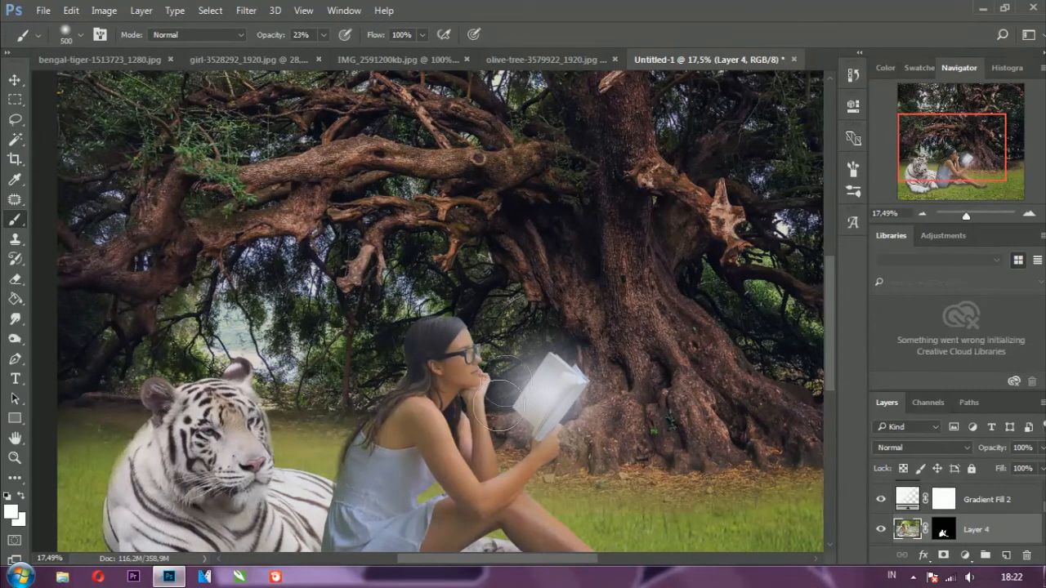
drag(518, 441, 528, 400)
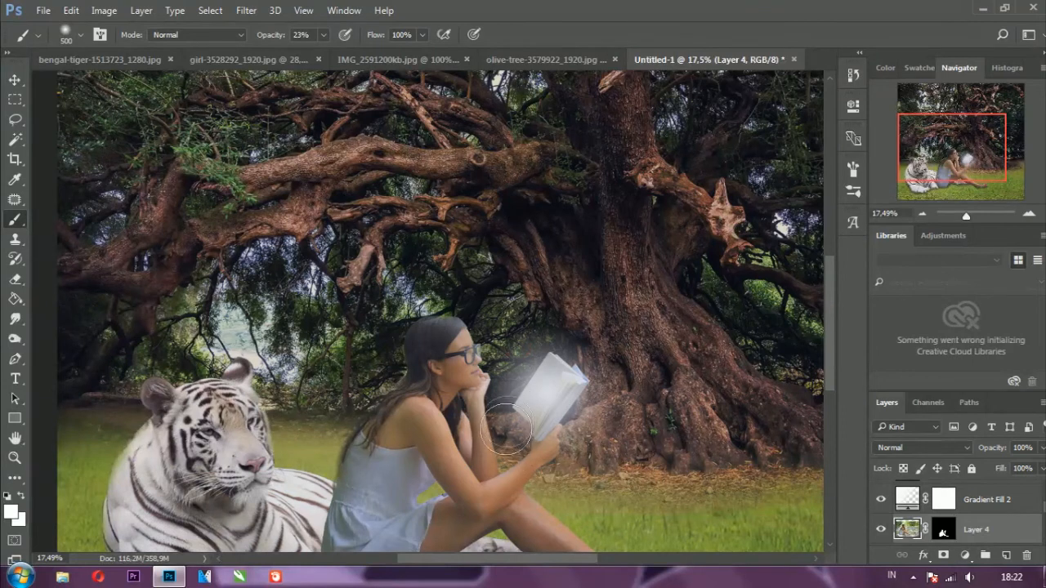
scroll(568, 333, down, 1)
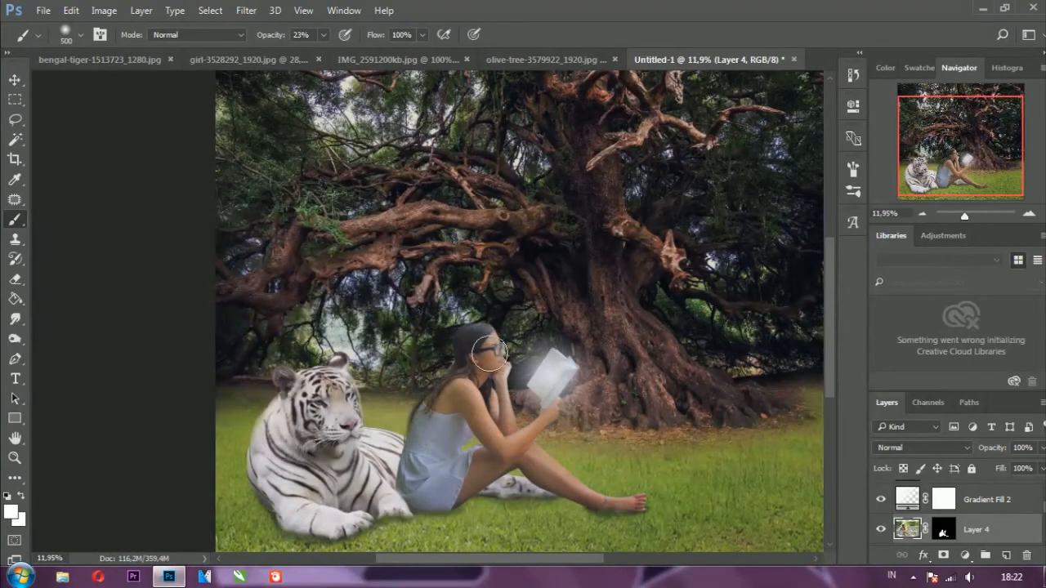
scroll(610, 373, down, 1)
scroll(609, 380, up, 1)
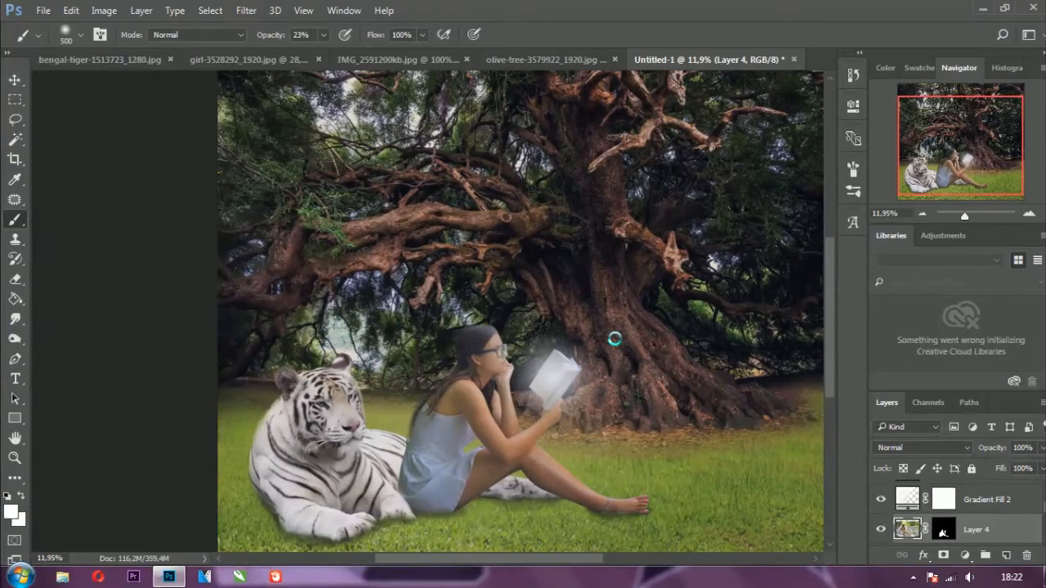
Examine the whole composite, checking how the tiger, the girl and the glowing book blend with the tree and lawn.
key(ctrl+s)
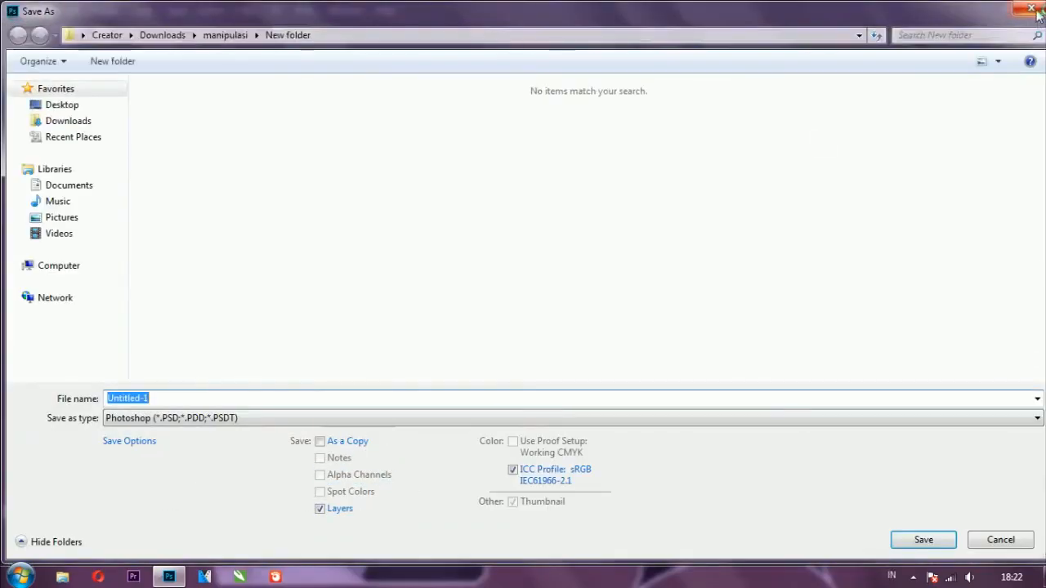
key(Escape)
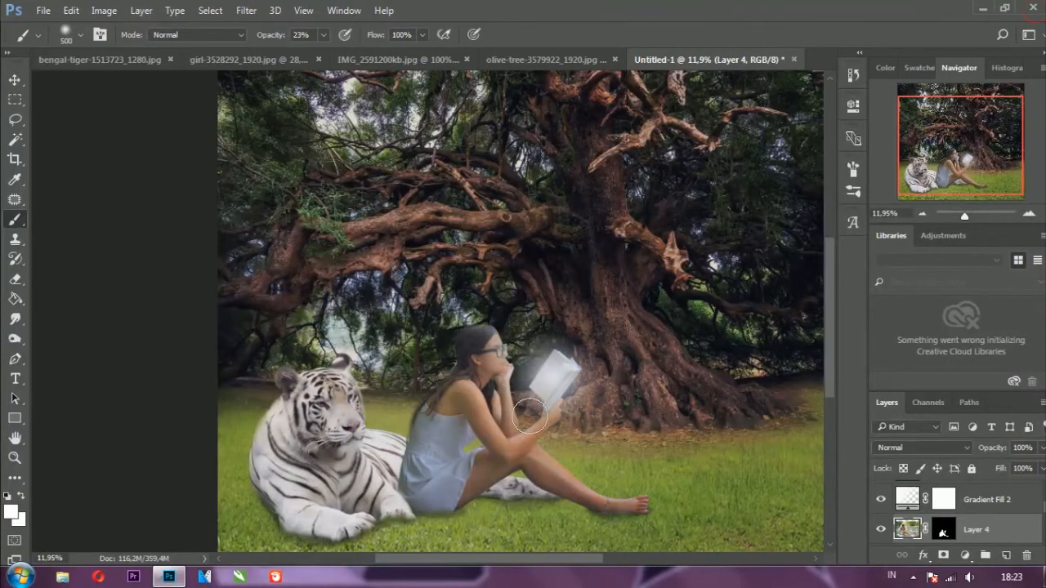
scroll(665, 343, down, 1)
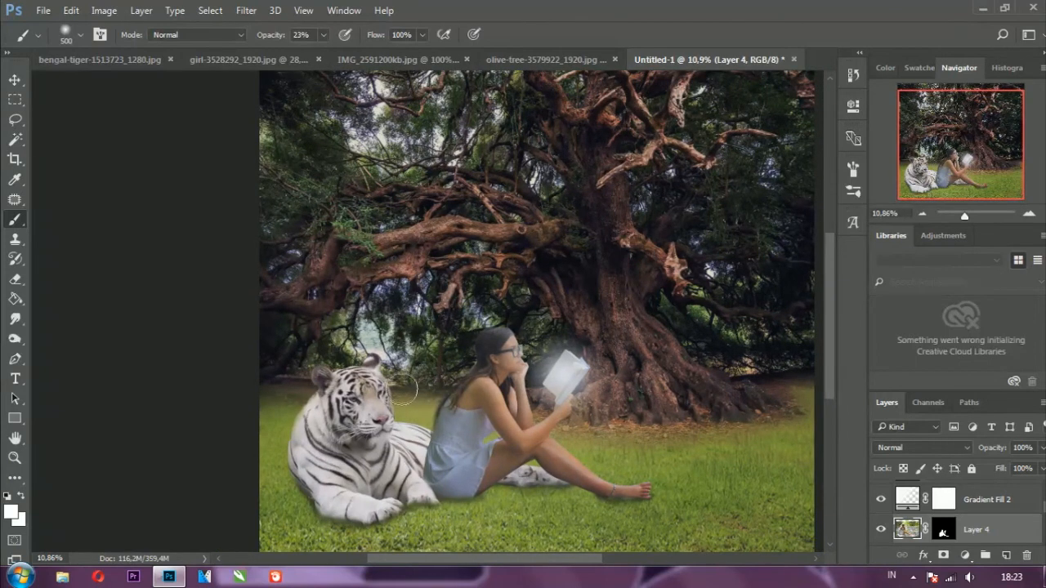
scroll(584, 301, down, 1)
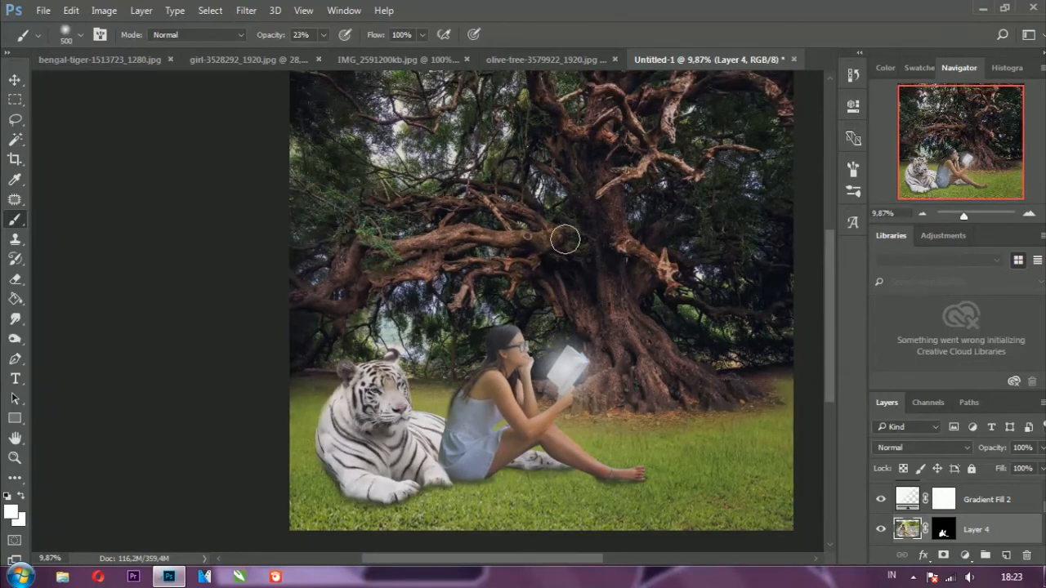
scroll(546, 346, up, 7)
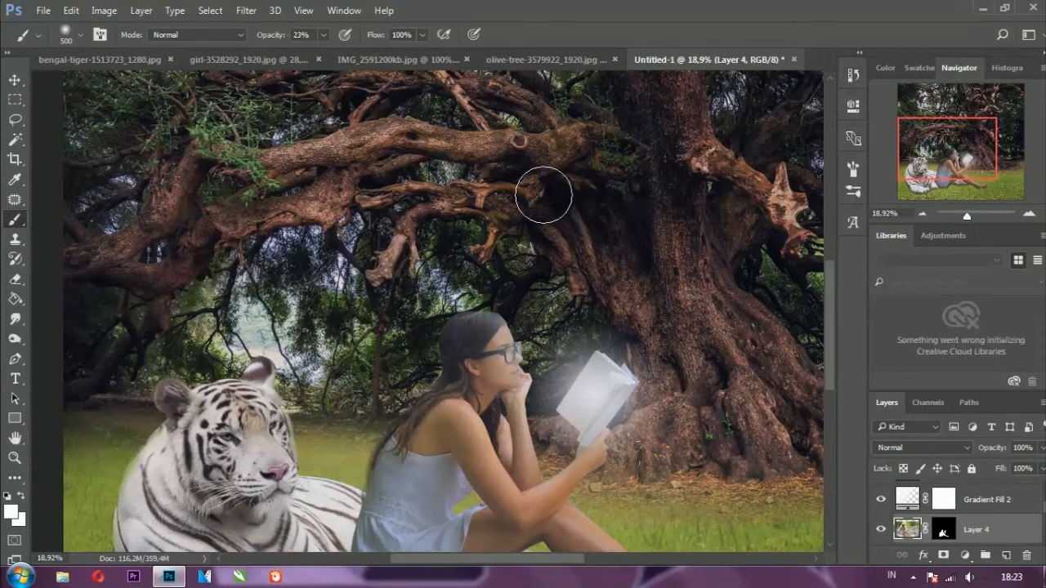
scroll(544, 195, down, 2)
scroll(547, 199, down, 2)
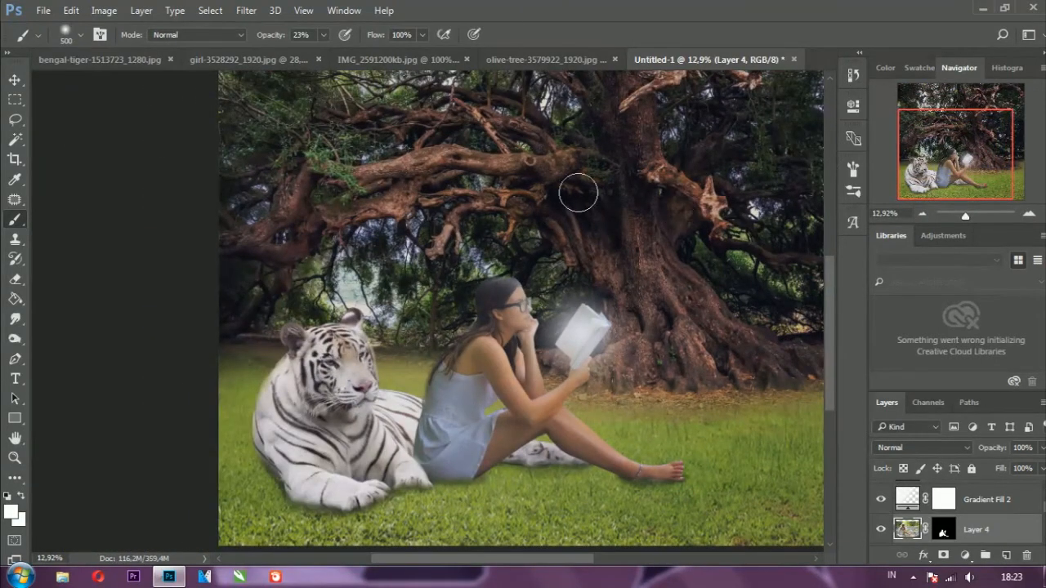
scroll(143, 151, down, 1)
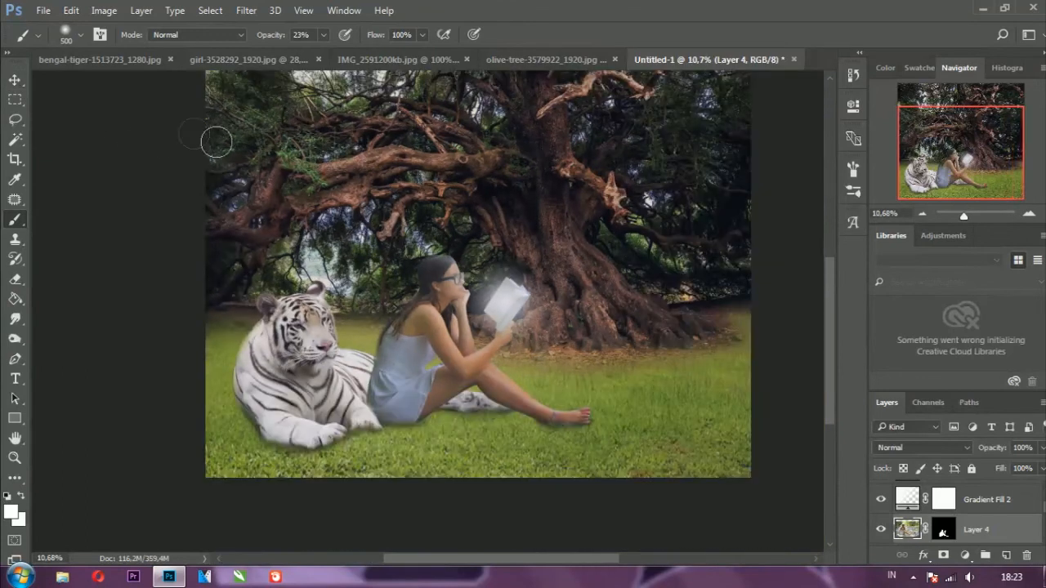
scroll(820, 342, up, 3)
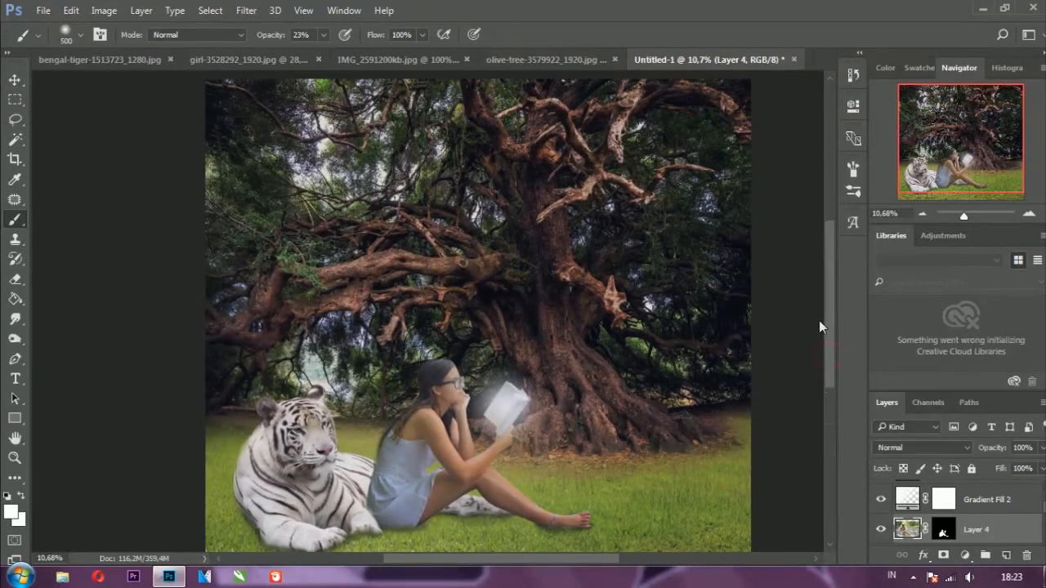
Crop the canvas to a tighter landscape frame around the tiger, the girl and the tree trunk.
scroll(142, 182, down, 2)
click(14, 161)
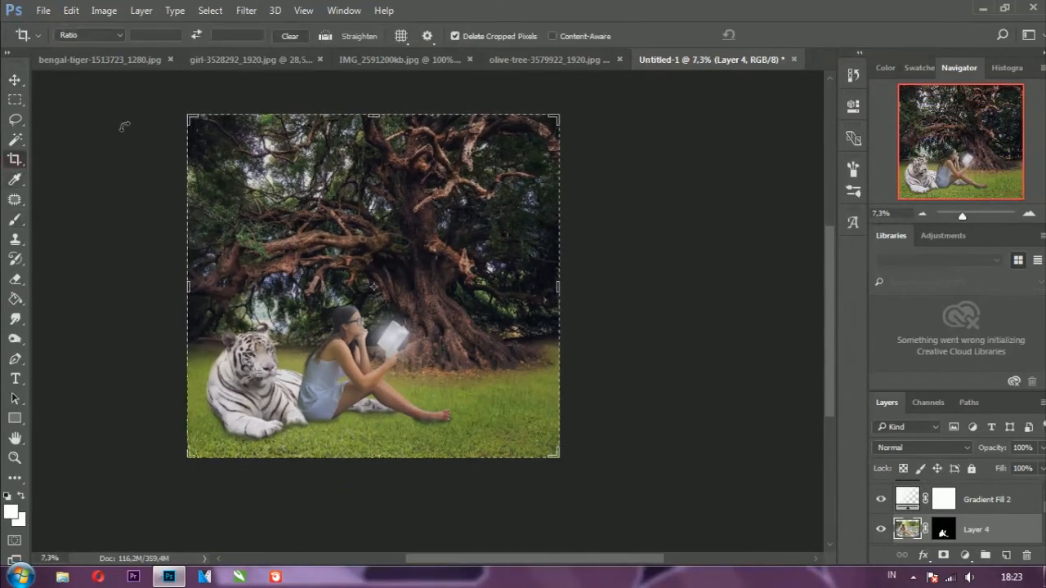
drag(189, 452, 337, 450)
drag(353, 343, 418, 261)
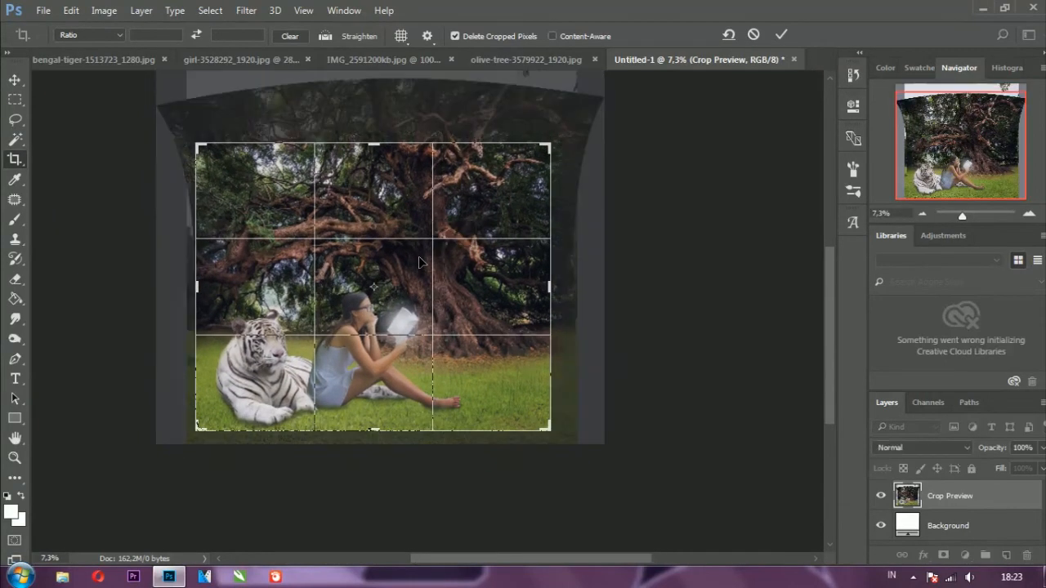
key(Return)
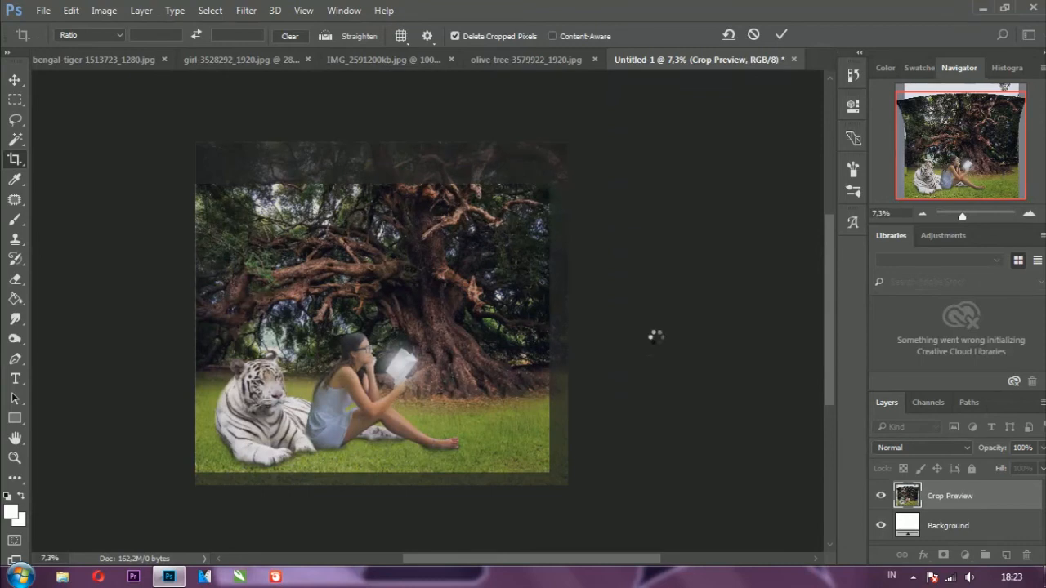
key(v)
click(117, 38)
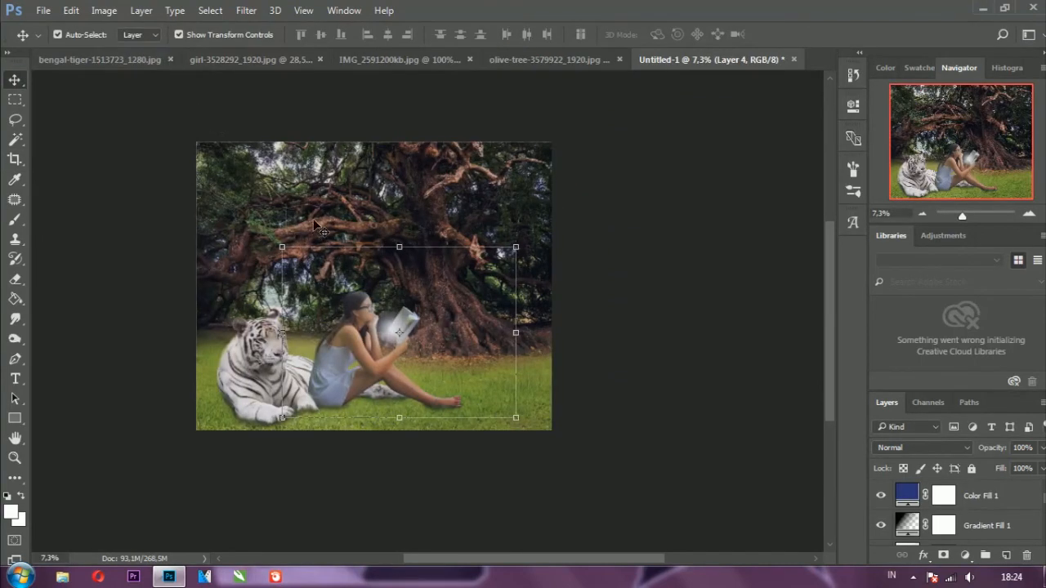
Try to move the white gradient fill layer's glow back over the girl's book.
click(643, 274)
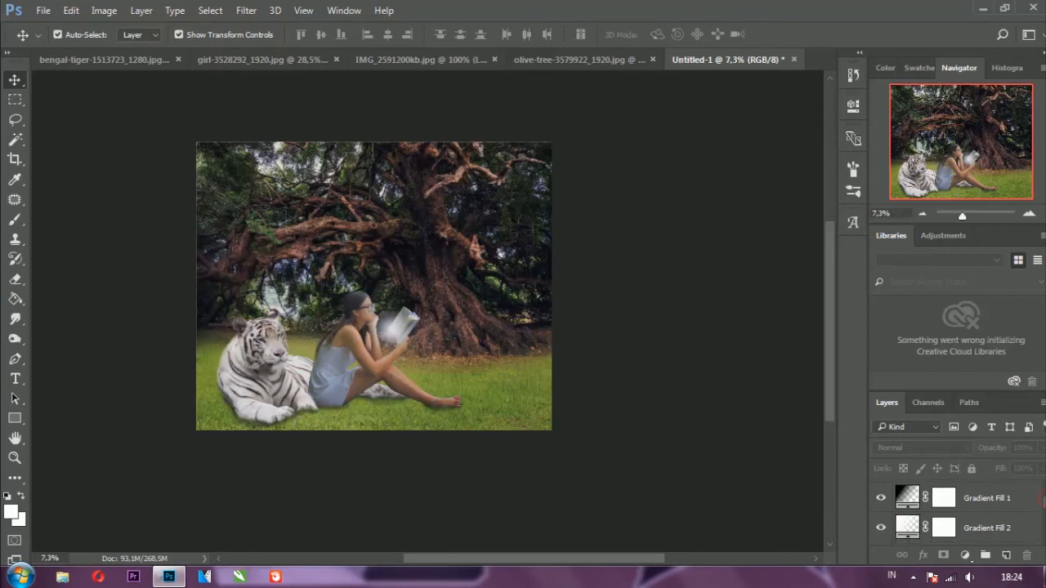
click(471, 386)
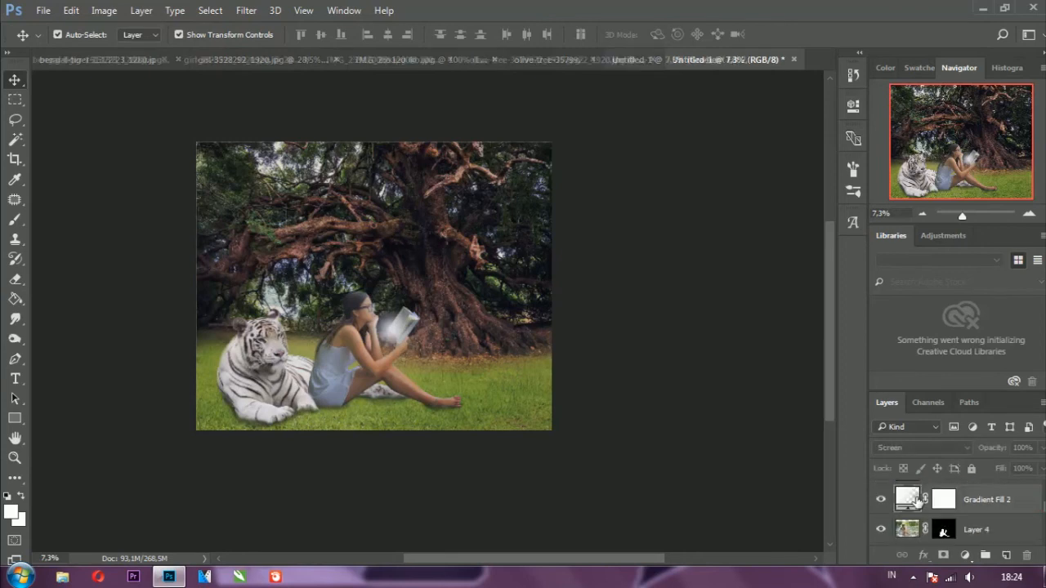
click(382, 334)
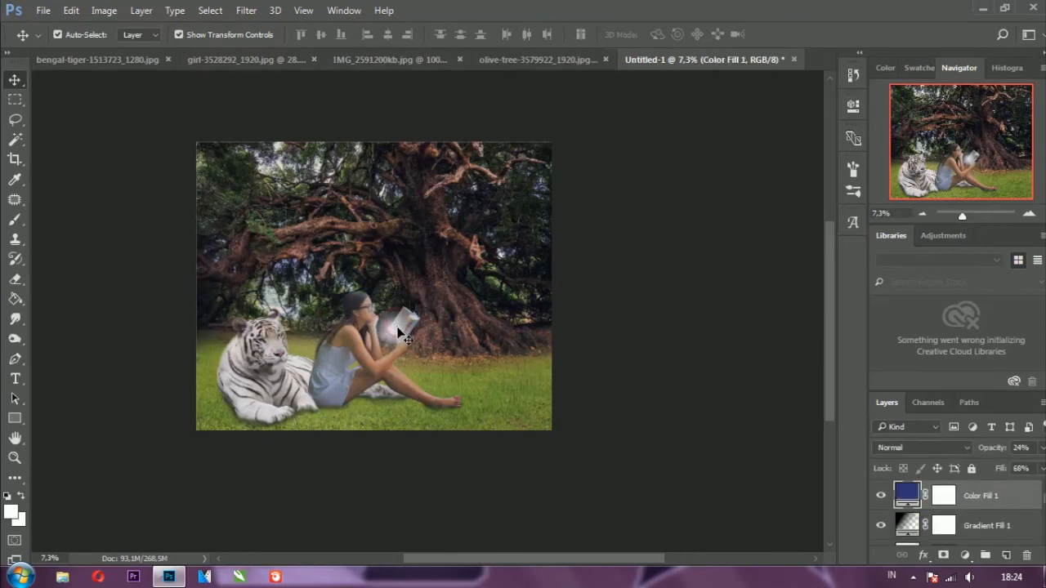
scroll(956, 511, down, 3)
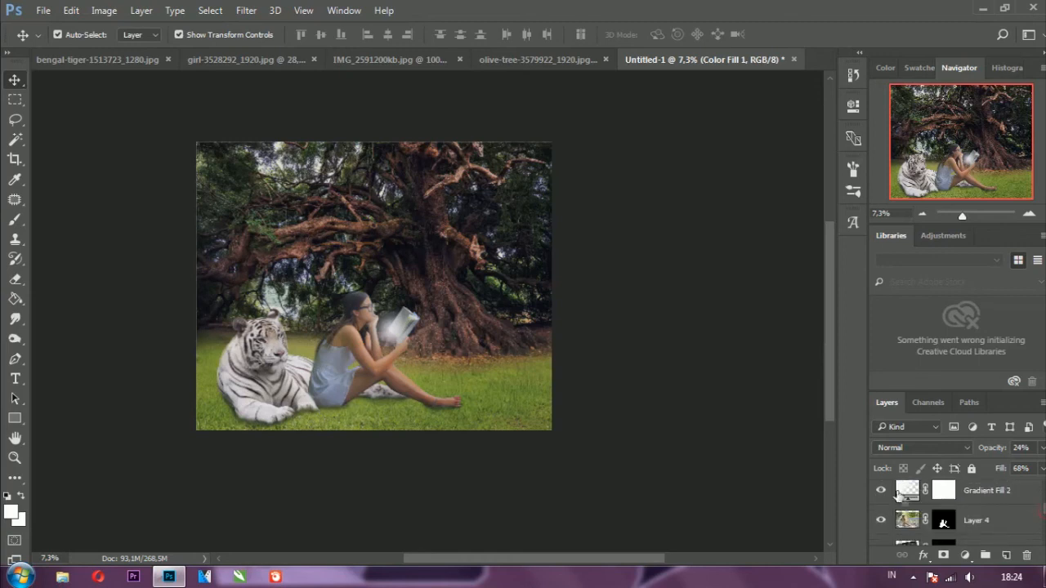
click(899, 493)
drag(391, 326, 407, 322)
drag(1044, 495, 1045, 503)
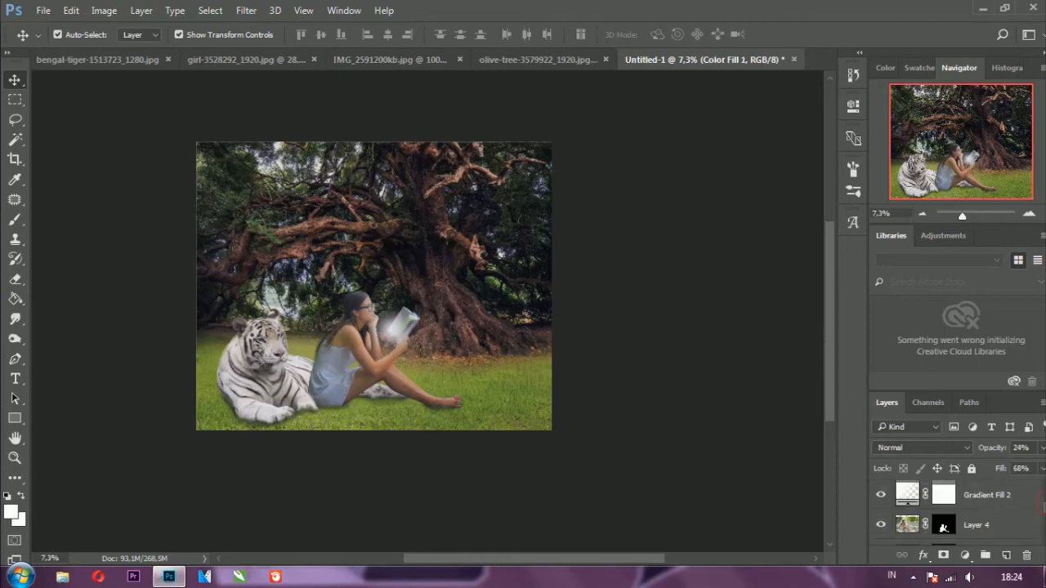
double_click(908, 496)
click(901, 162)
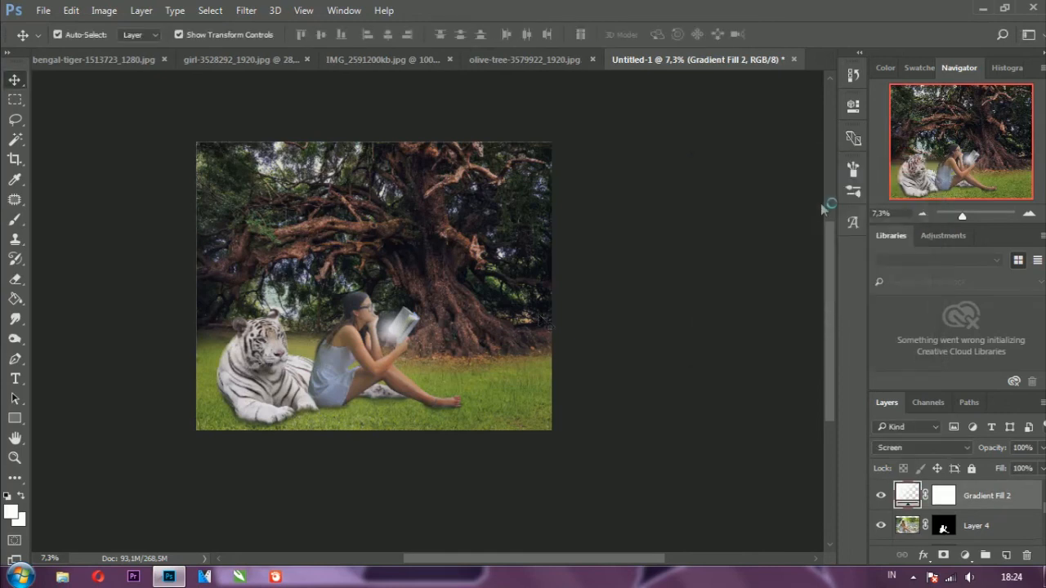
click(397, 333)
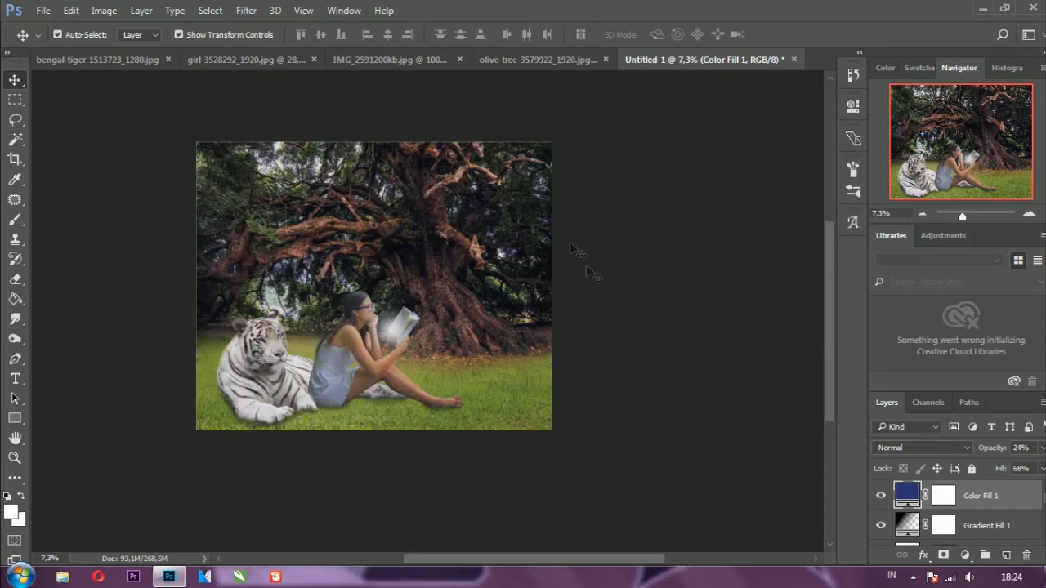
Delete the latest history states back through the crop, keep the last brush stroke, and deselect the layer.
click(49, 11)
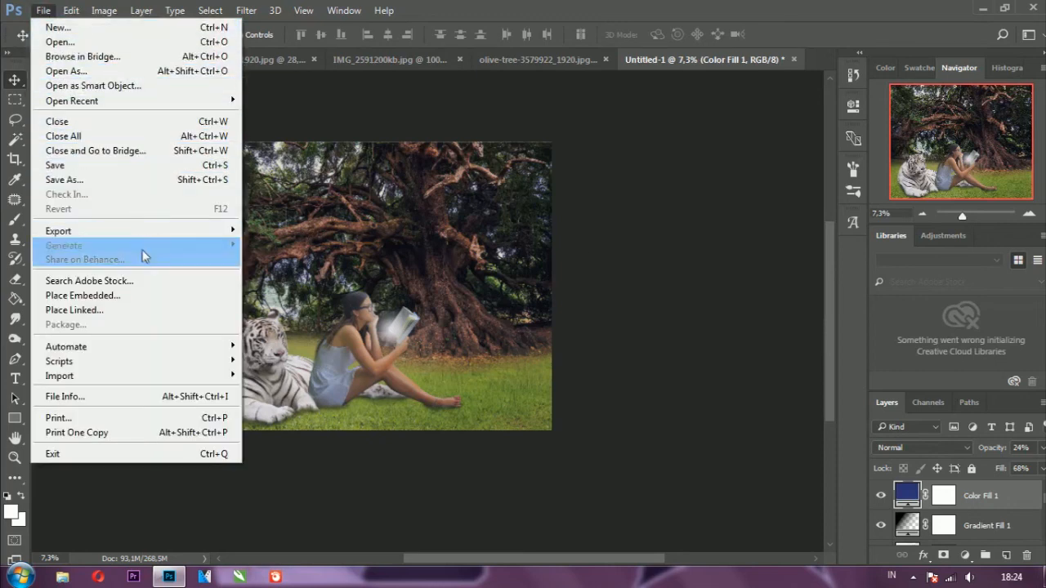
mouse_move(160, 365)
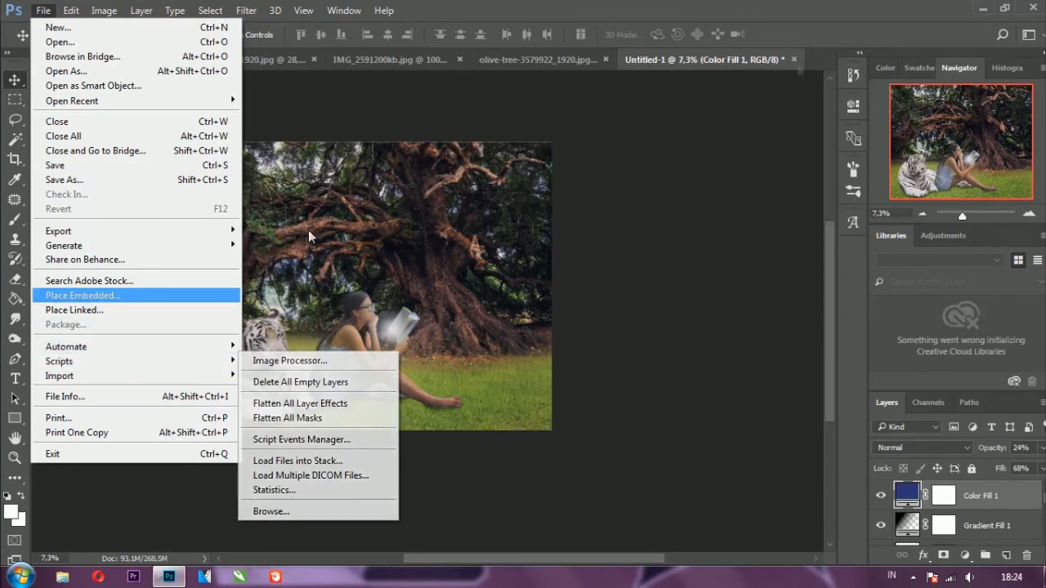
click(853, 75)
click(810, 155)
key(Return)
click(809, 156)
key(Return)
click(814, 155)
key(Return)
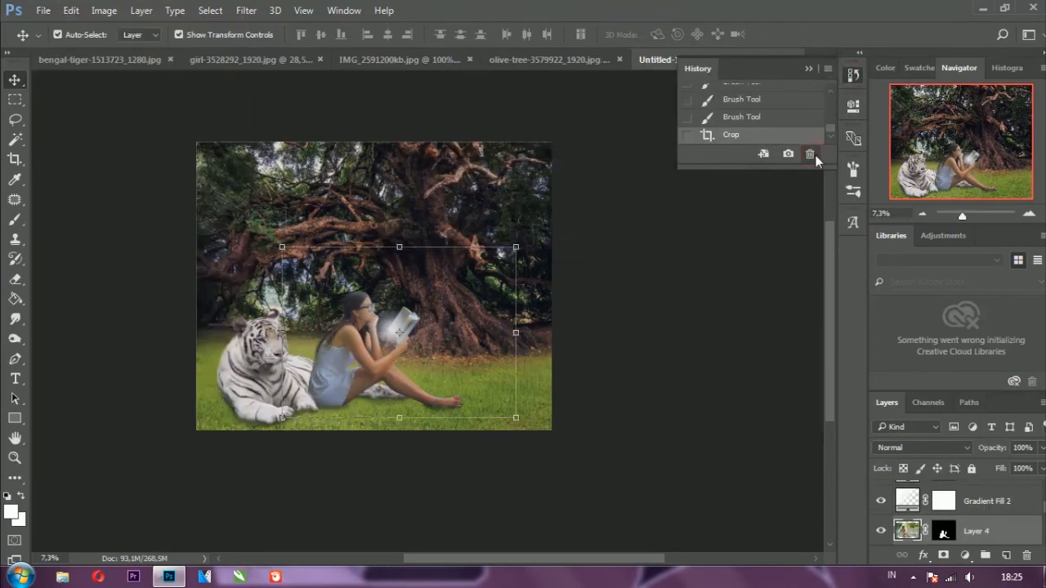
click(814, 155)
key(Return)
click(814, 155)
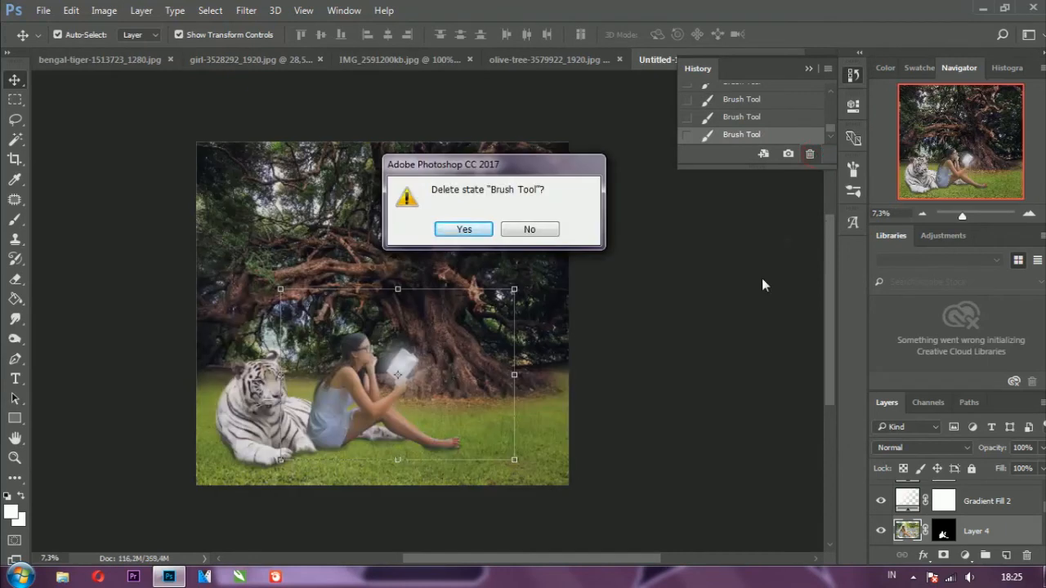
click(530, 229)
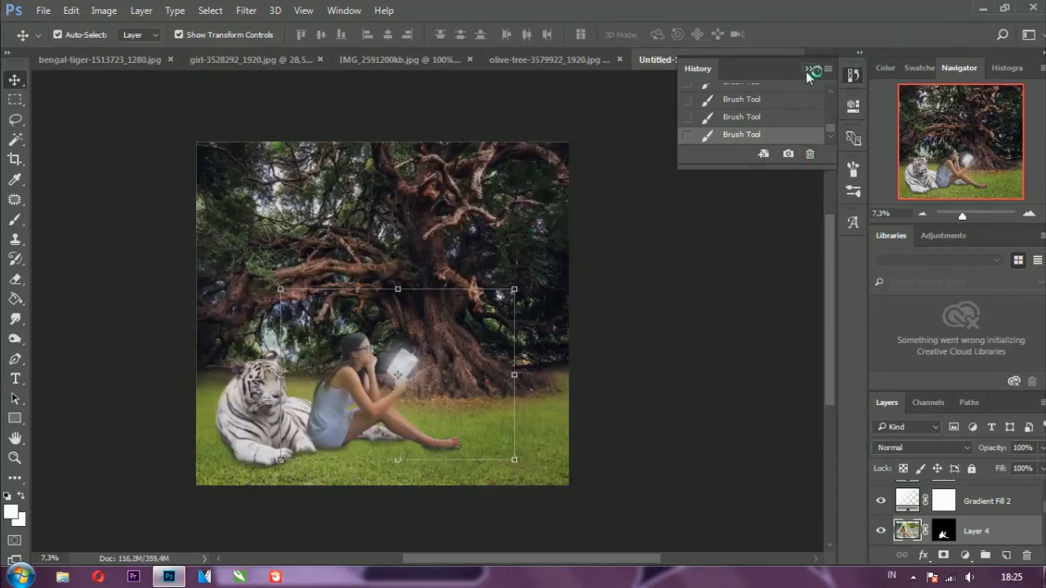
click(808, 72)
click(702, 250)
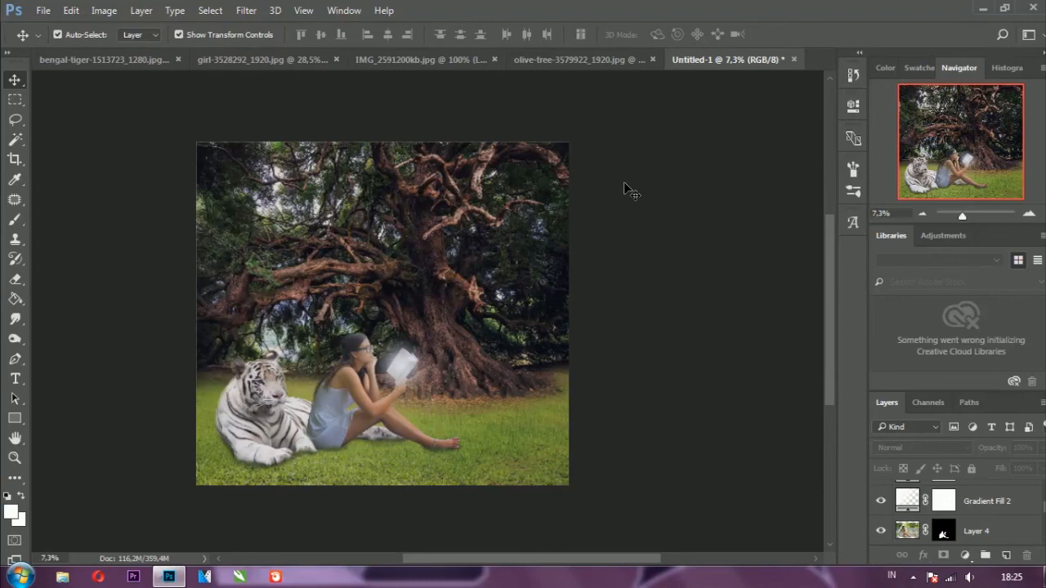